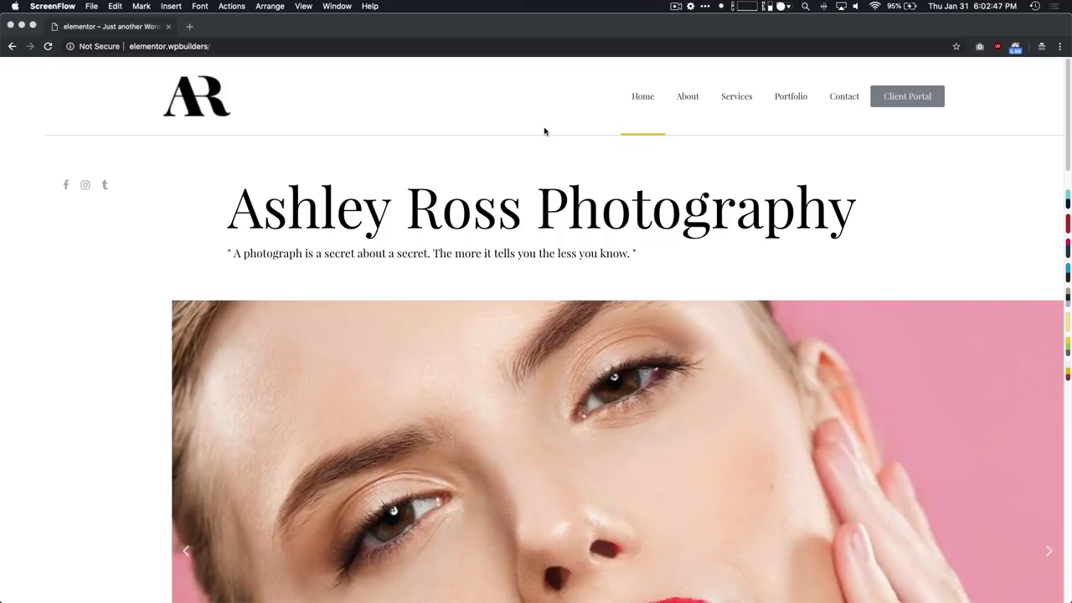
Step: Examine the photography site's home page and the login page behind its Client Portal link, and close that browser window
{"action": "scroll", "coordinate": [543, 131], "scroll_direction": "down", "scroll_amount": 10}
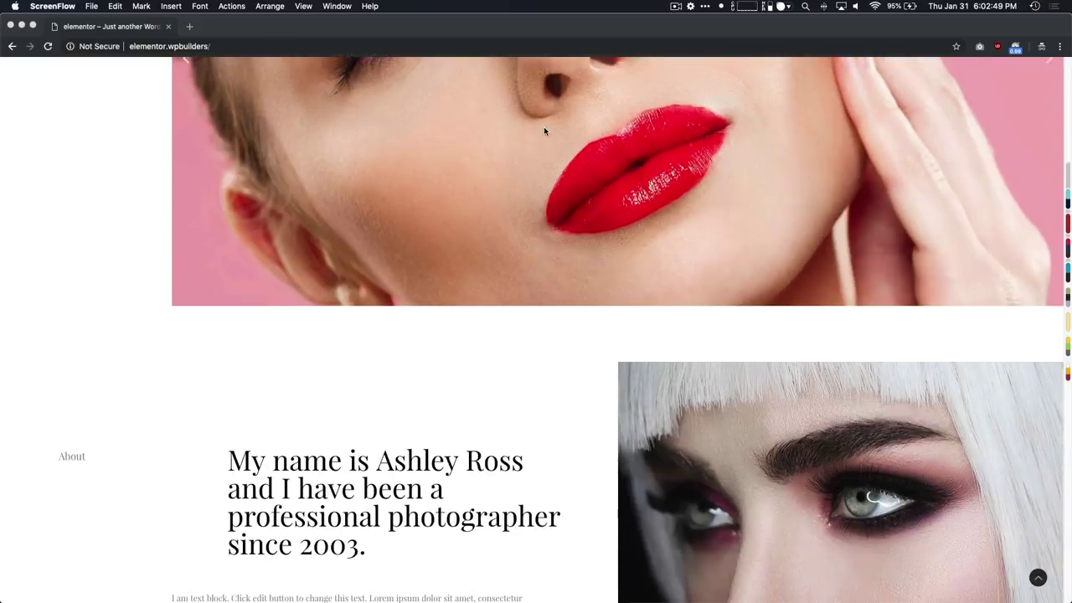
{"action": "scroll", "coordinate": [544, 131], "scroll_direction": "up", "scroll_amount": 10}
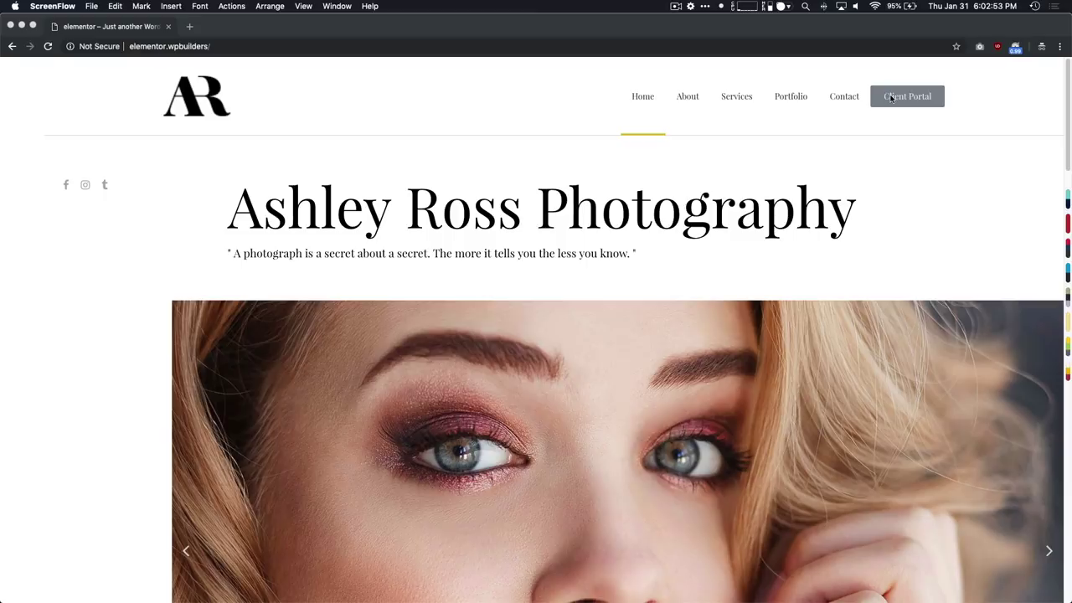
{"action": "left_click", "coordinate": [876, 160]}
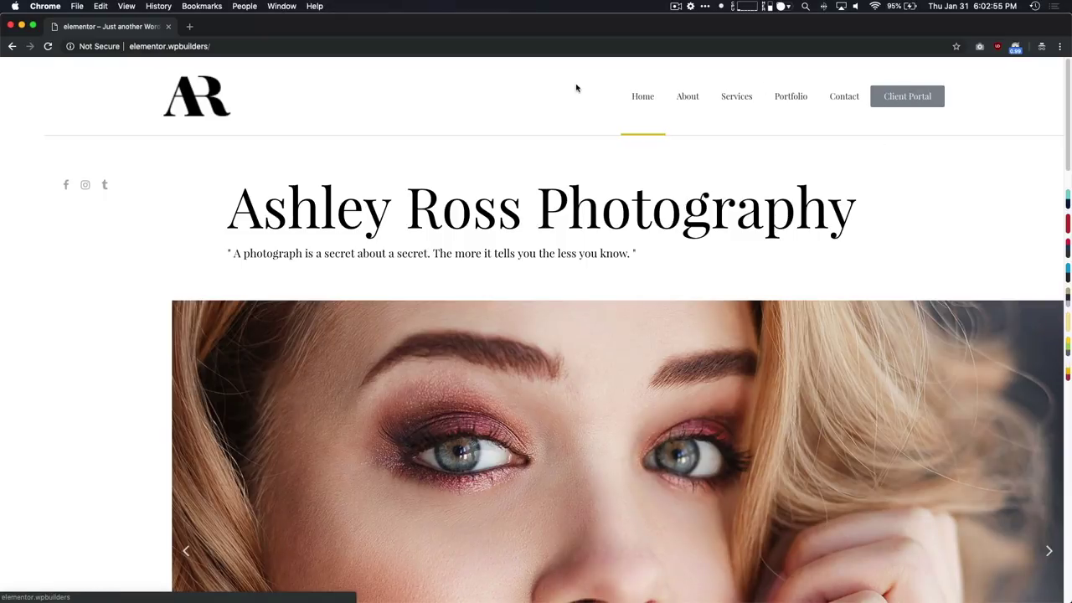
{"action": "left_click", "coordinate": [913, 97]}
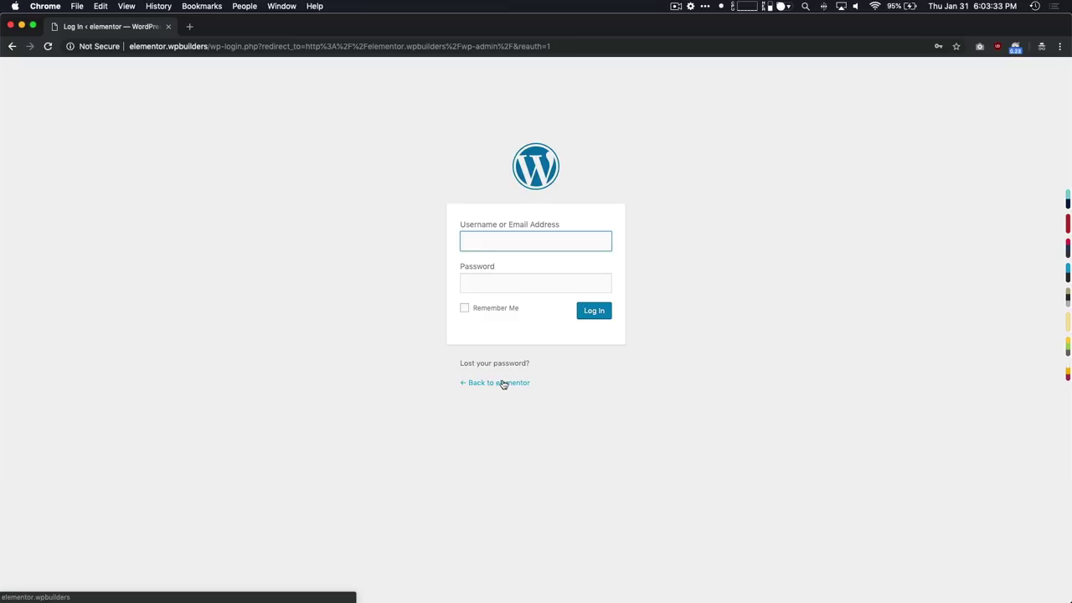
{"action": "left_click", "coordinate": [503, 384]}
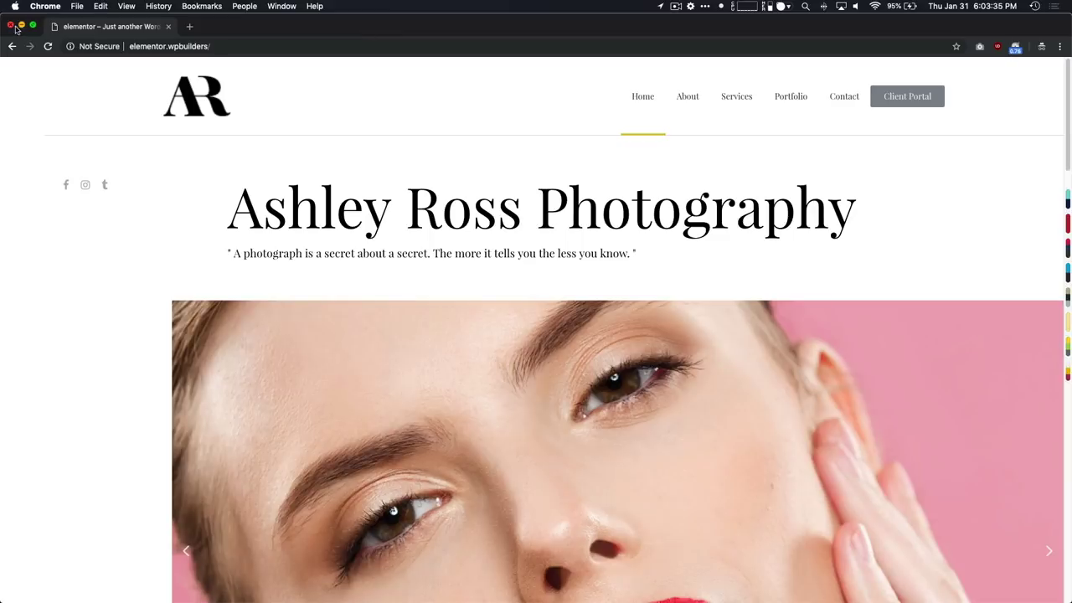
{"action": "left_click", "coordinate": [10, 27]}
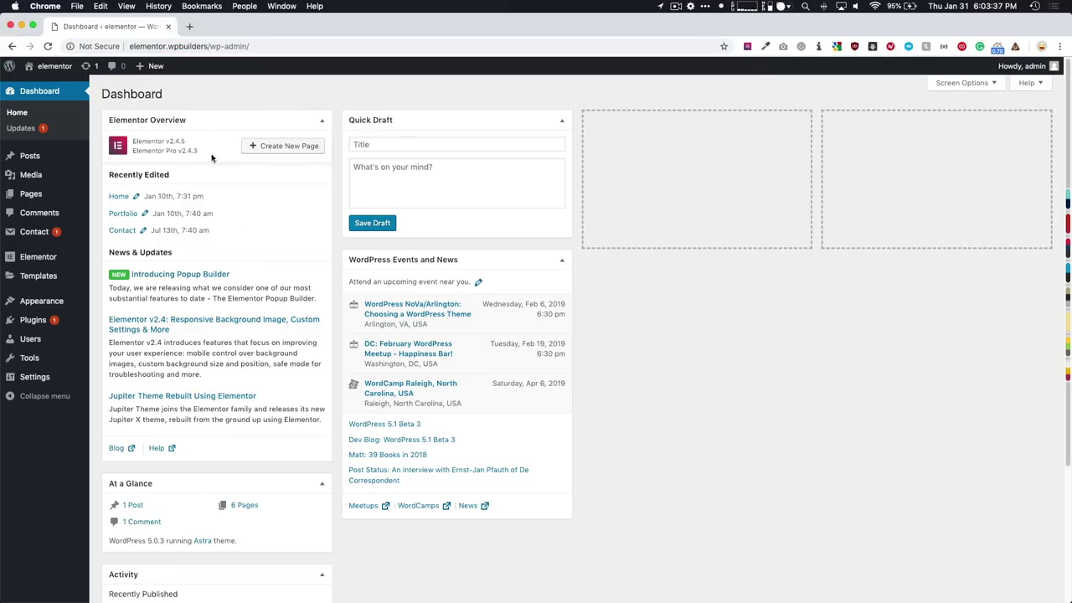
Step: Create a new Elementor template of type Popup named "Login Popup"
{"action": "mouse_move", "coordinate": [39, 276]}
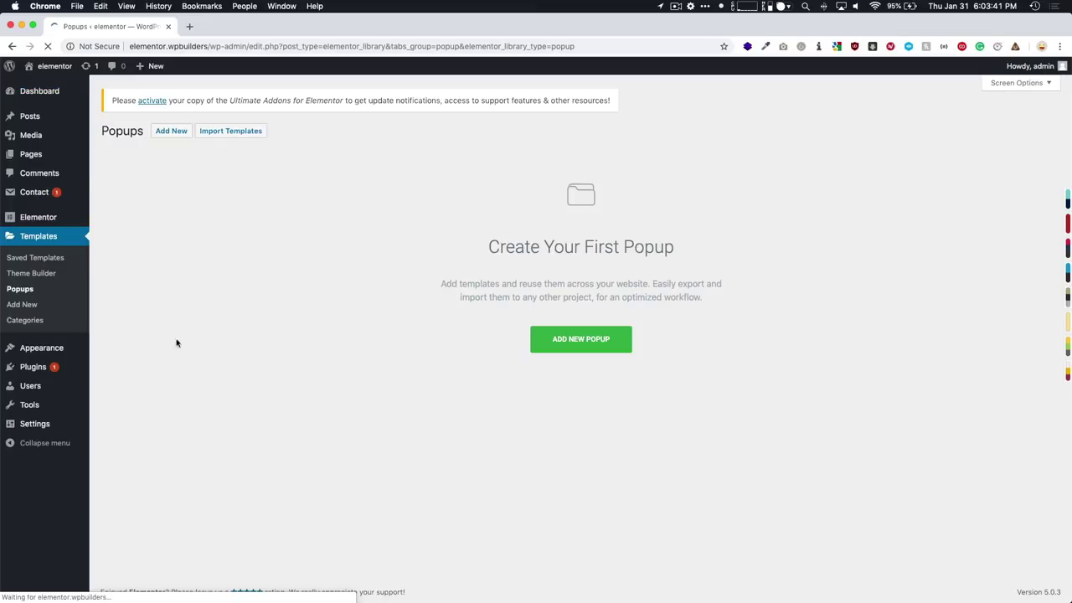
{"action": "left_click", "coordinate": [575, 340]}
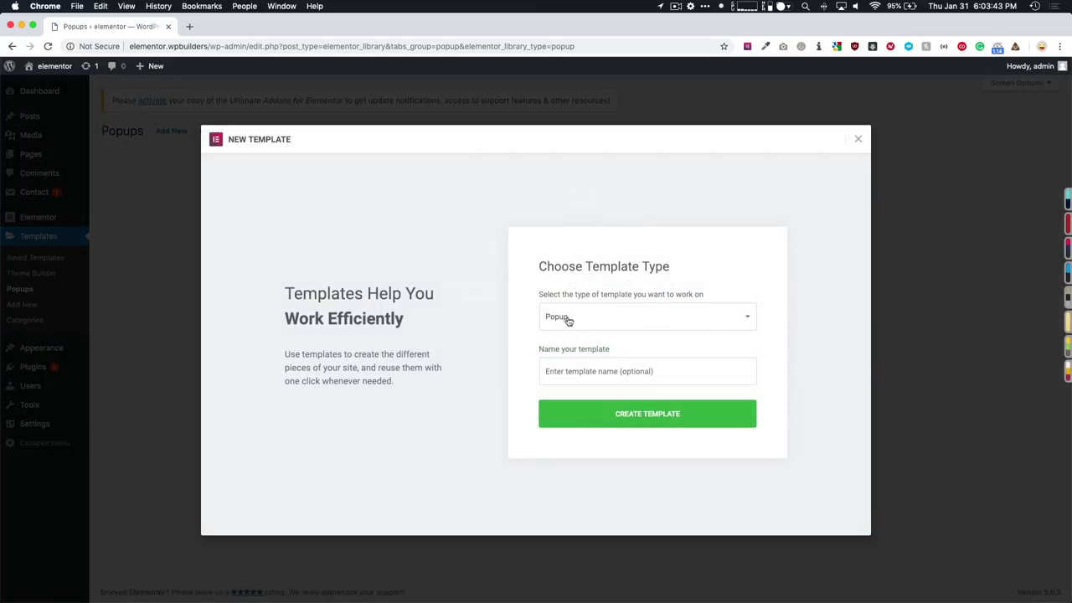
{"action": "left_click", "coordinate": [573, 371]}
{"action": "type", "text": "Login "}
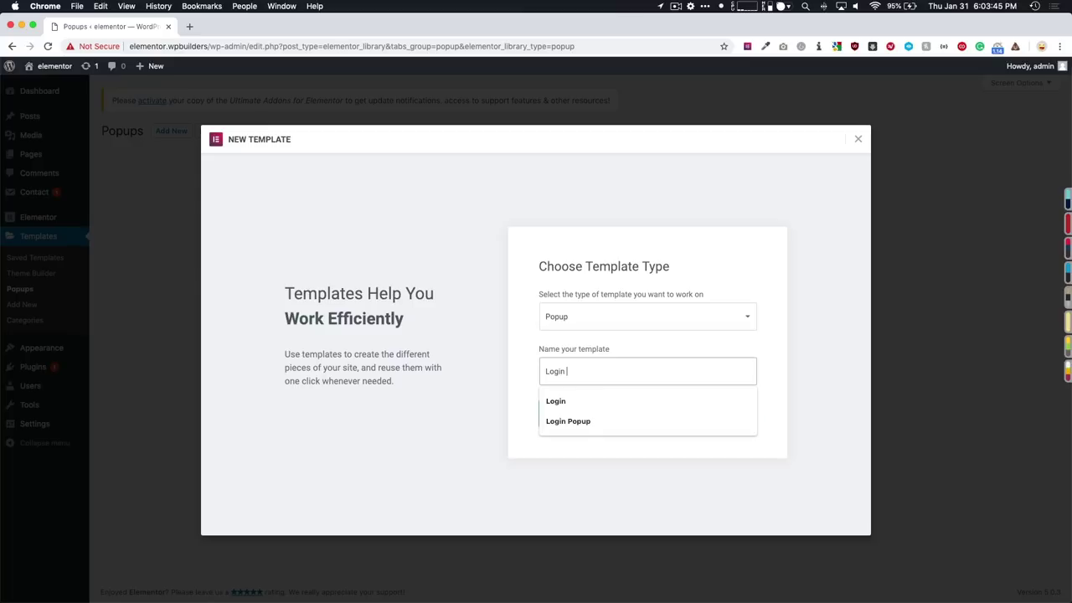
{"action": "type", "text": "Popup"}
{"action": "left_click", "coordinate": [506, 405]}
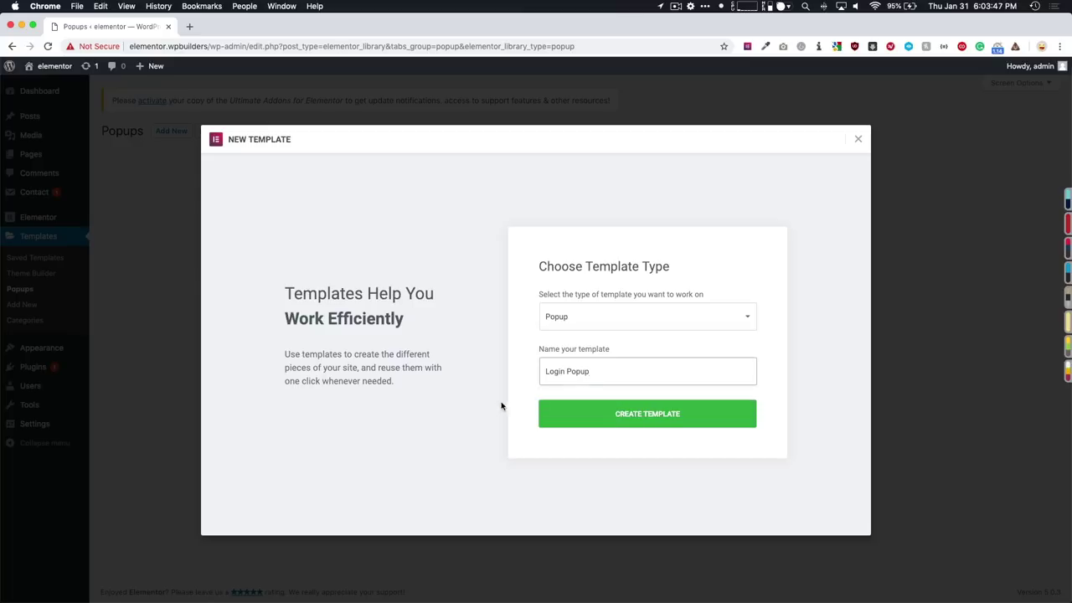
{"action": "left_click", "coordinate": [634, 419]}
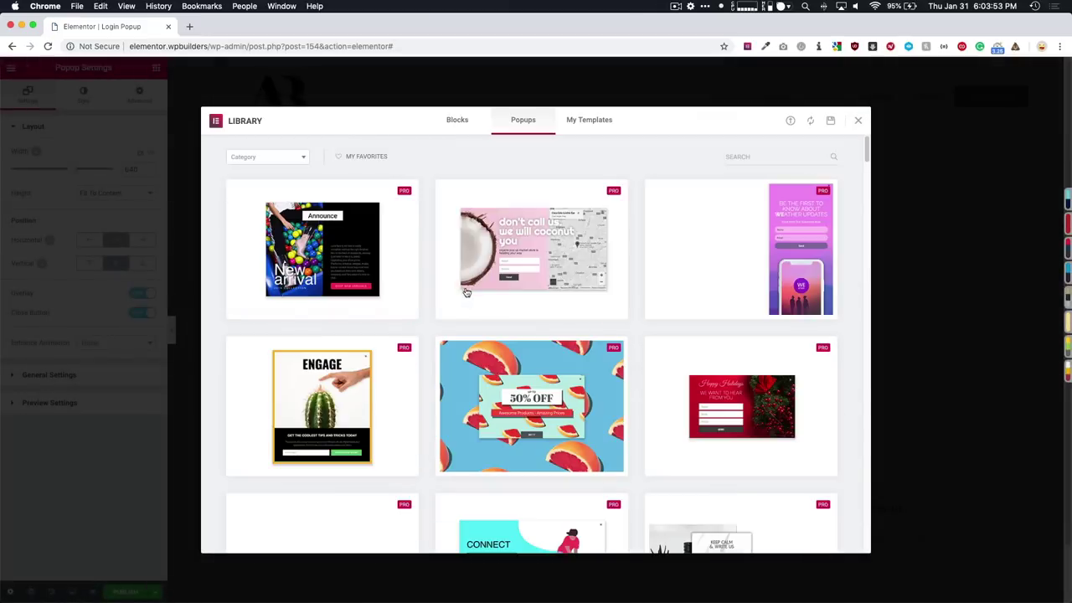
Step: Look through the library's ready-made popup designs for login forms and close the library without inserting one
{"action": "mouse_move", "coordinate": [383, 264]}
{"action": "scroll", "coordinate": [385, 260], "scroll_direction": "down", "scroll_amount": 10}
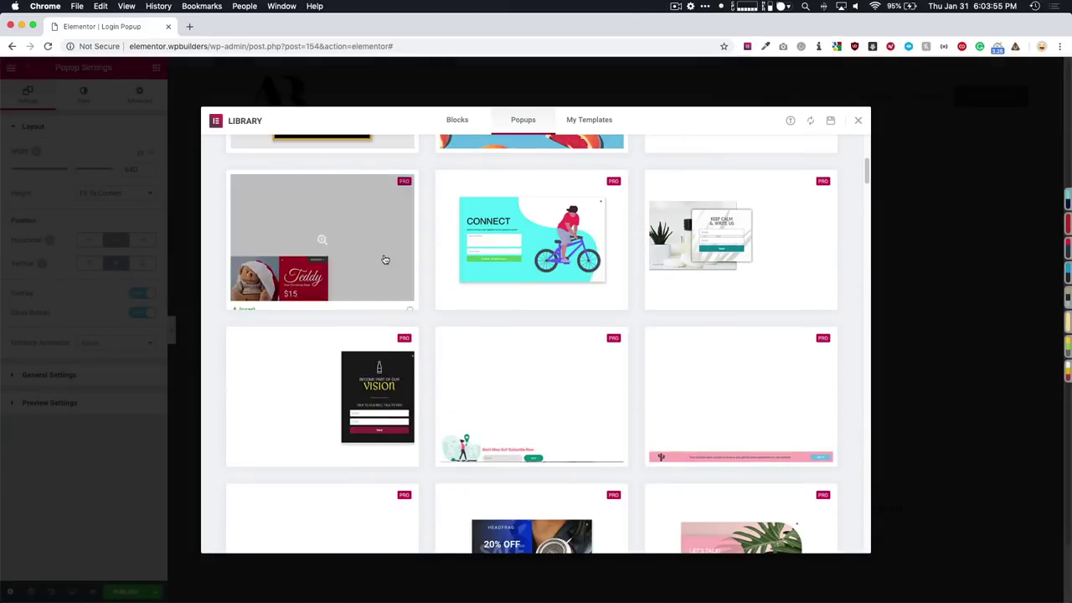
{"action": "scroll", "coordinate": [385, 259], "scroll_direction": "down", "scroll_amount": 2}
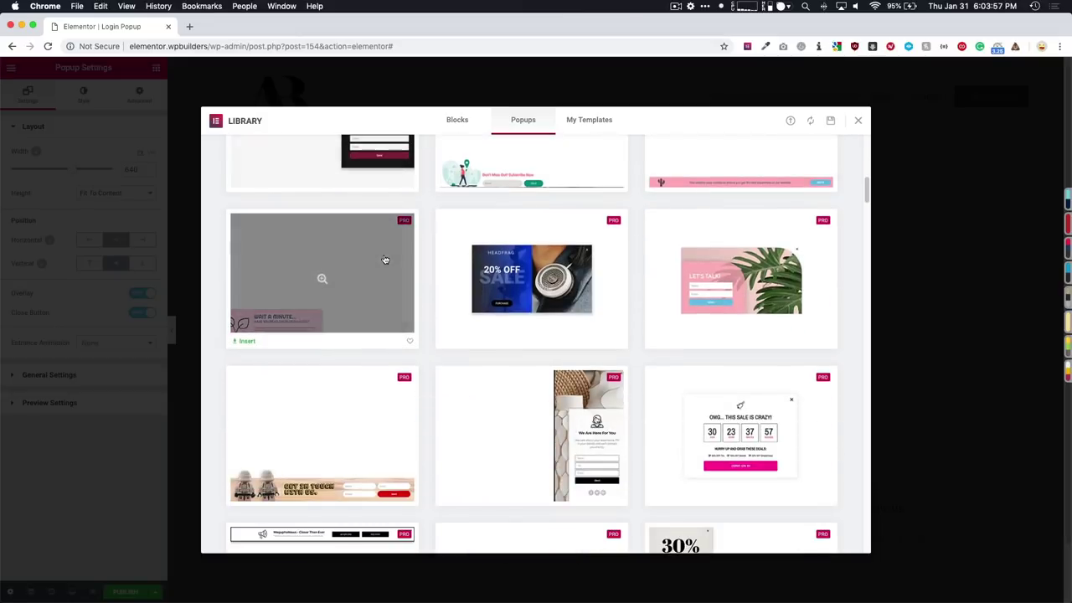
{"action": "scroll", "coordinate": [369, 275], "scroll_direction": "down", "scroll_amount": 10}
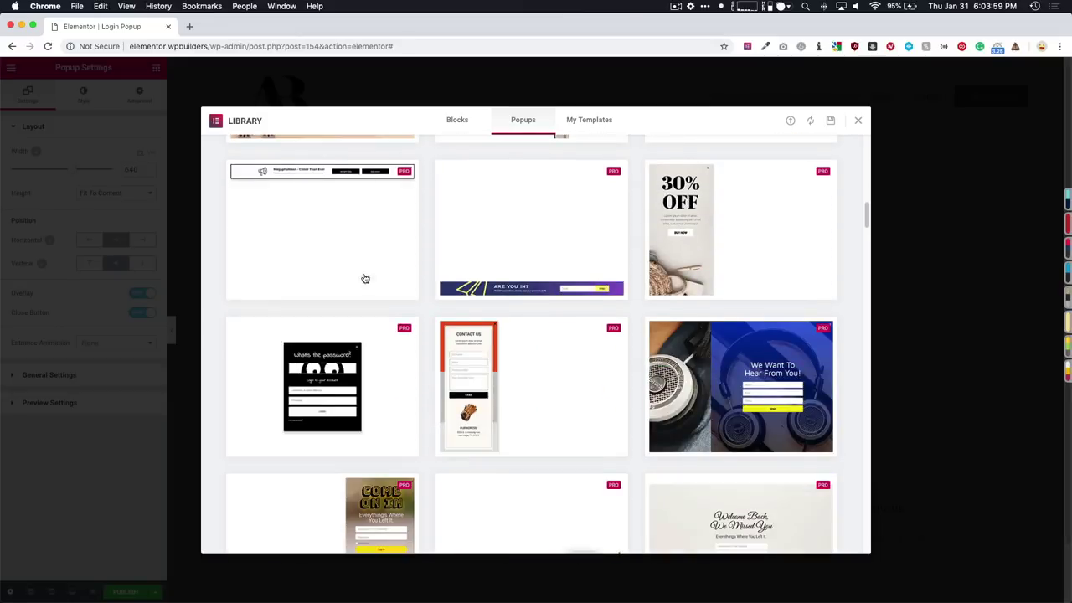
{"action": "scroll", "coordinate": [364, 278], "scroll_direction": "down", "scroll_amount": 8}
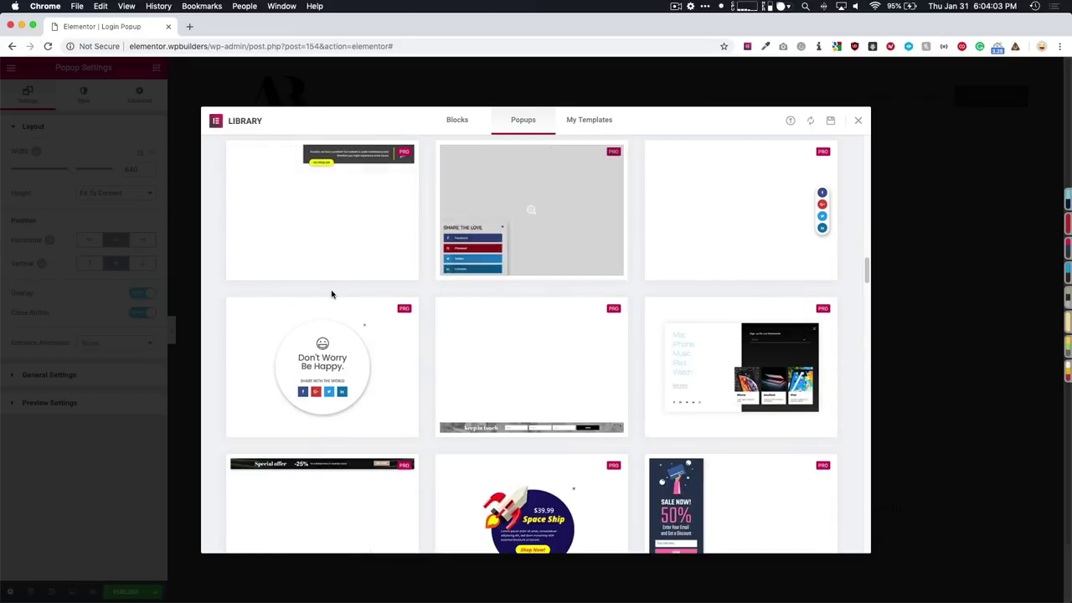
{"action": "scroll", "coordinate": [331, 293], "scroll_direction": "down", "scroll_amount": 9}
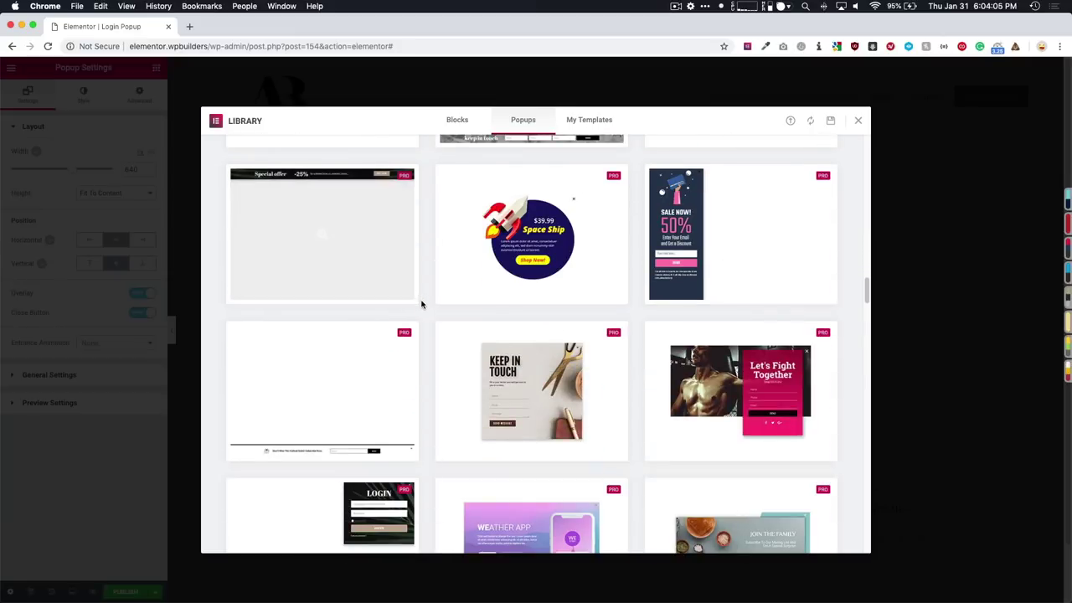
{"action": "scroll", "coordinate": [430, 304], "scroll_direction": "down", "scroll_amount": 6}
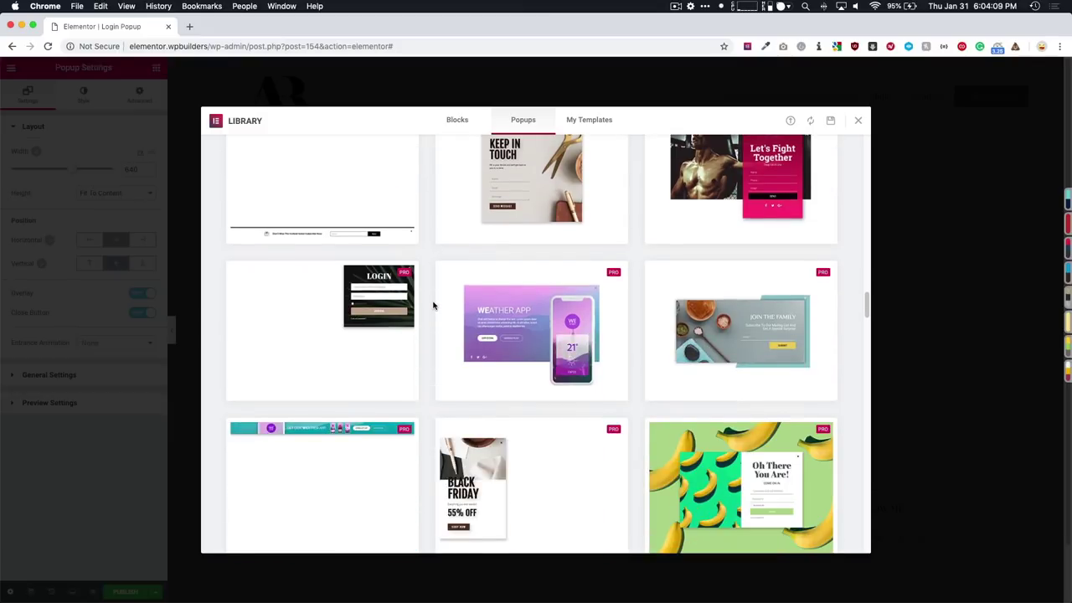
{"action": "scroll", "coordinate": [433, 306], "scroll_direction": "down", "scroll_amount": 7}
{"action": "scroll", "coordinate": [433, 305], "scroll_direction": "down", "scroll_amount": 7}
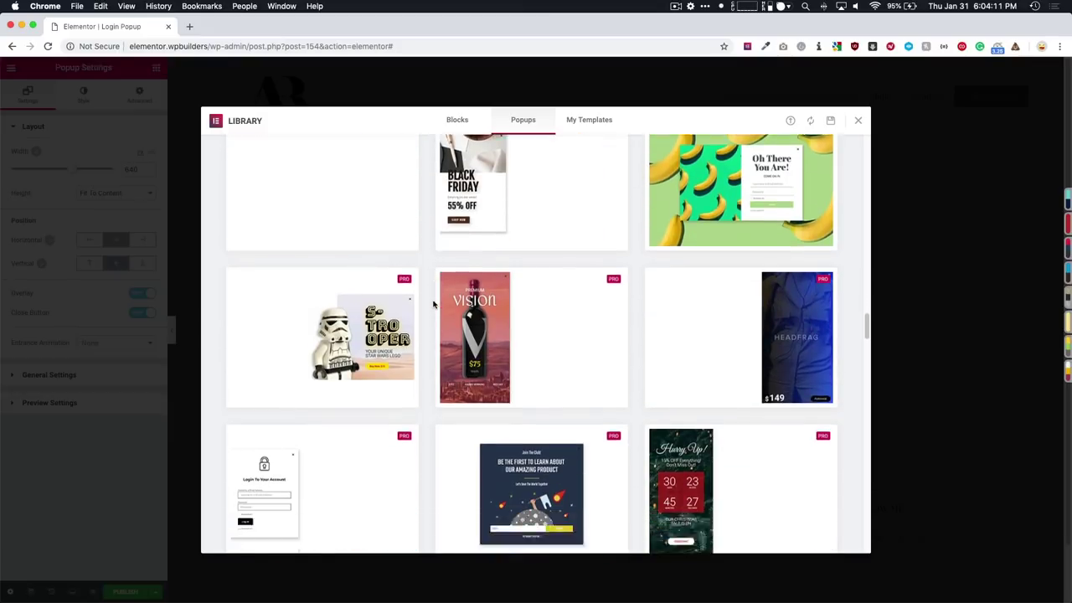
{"action": "mouse_move", "coordinate": [277, 270]}
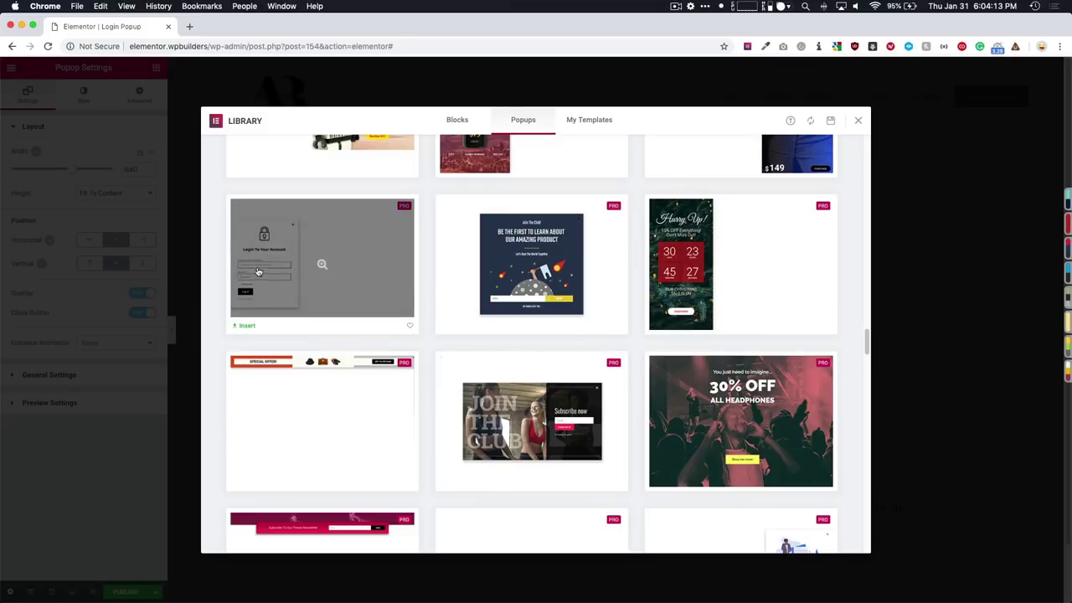
{"action": "scroll", "coordinate": [268, 275], "scroll_direction": "up", "scroll_amount": 1}
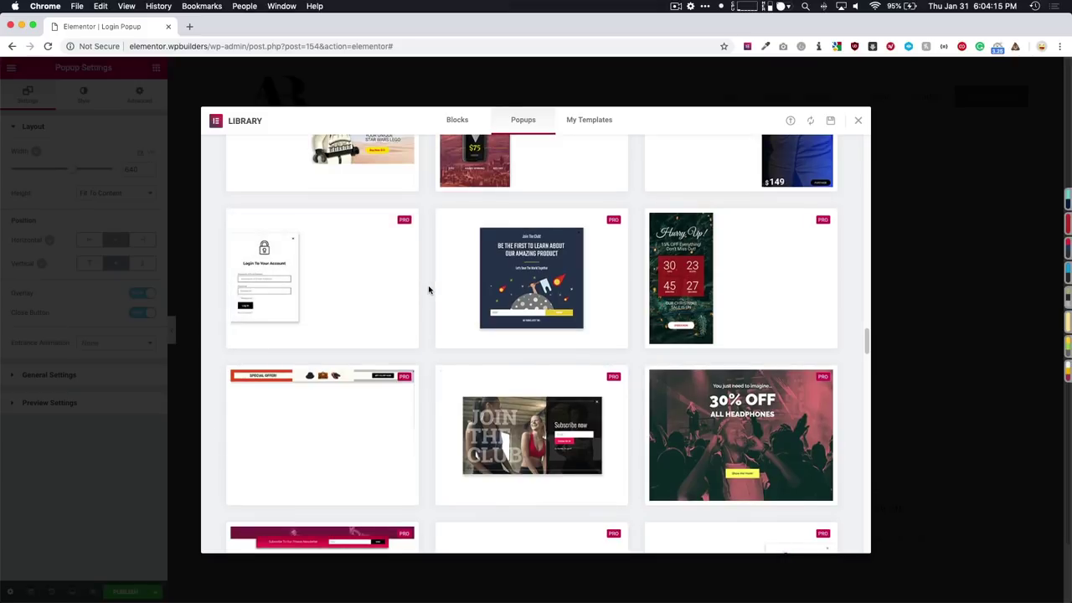
{"action": "scroll", "coordinate": [429, 290], "scroll_direction": "up", "scroll_amount": 1}
{"action": "scroll", "coordinate": [429, 290], "scroll_direction": "up", "scroll_amount": 1}
{"action": "mouse_move", "coordinate": [273, 348]}
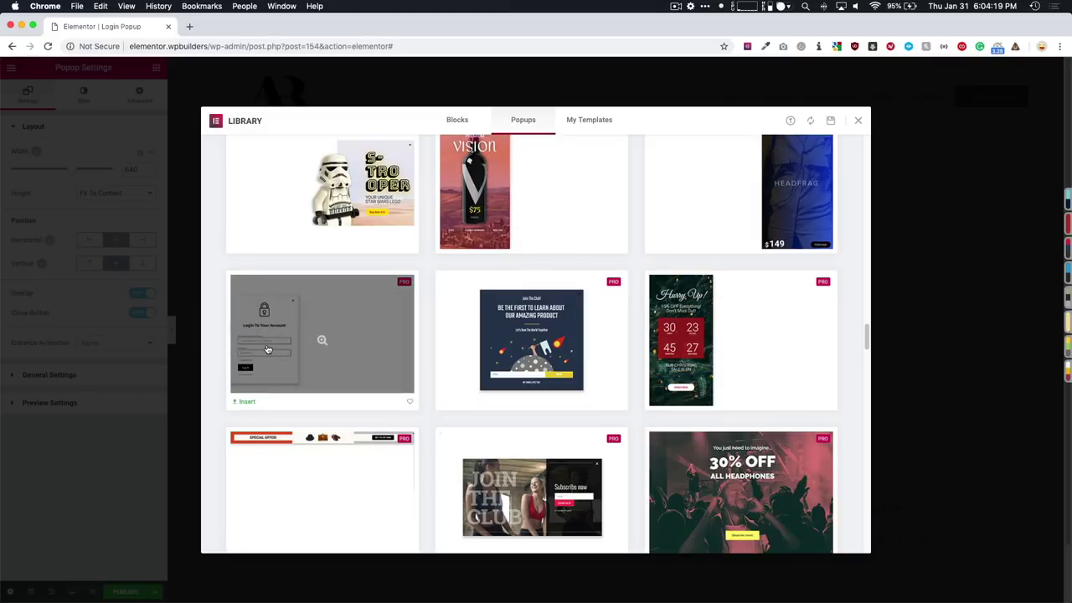
{"action": "scroll", "coordinate": [269, 348], "scroll_direction": "down", "scroll_amount": 9}
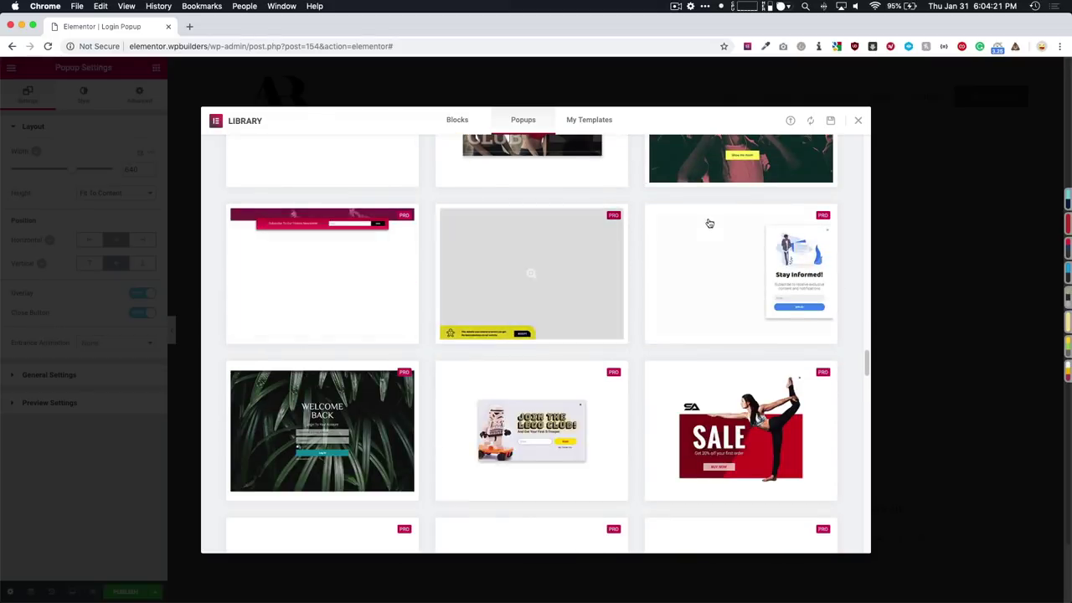
{"action": "left_click", "coordinate": [857, 119]}
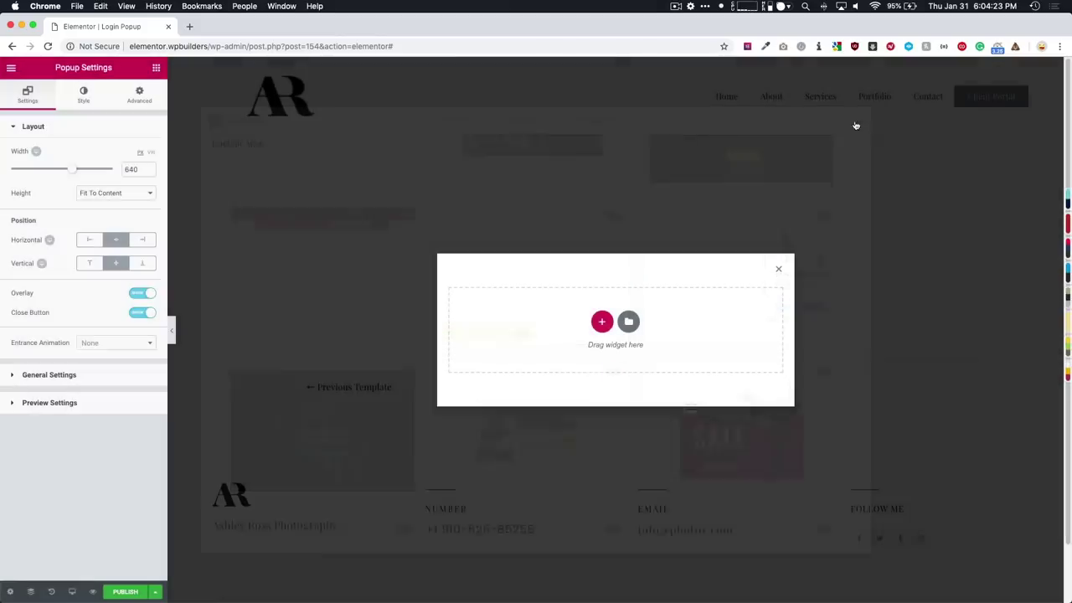
Step: Find the Login widget and add it to the empty popup
{"action": "left_click", "coordinate": [157, 70]}
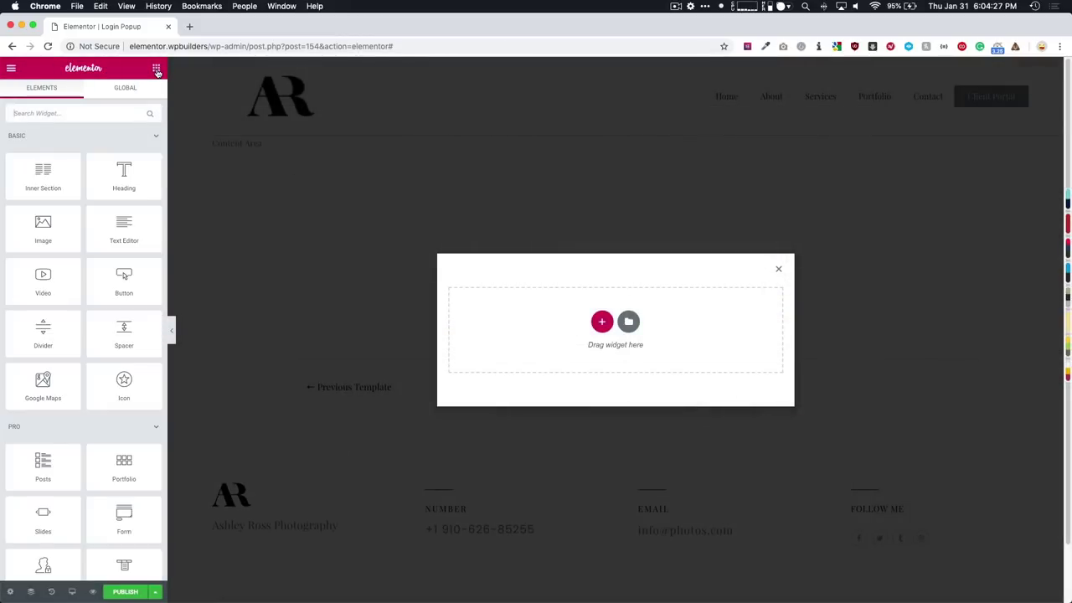
{"action": "type", "text": "form"}
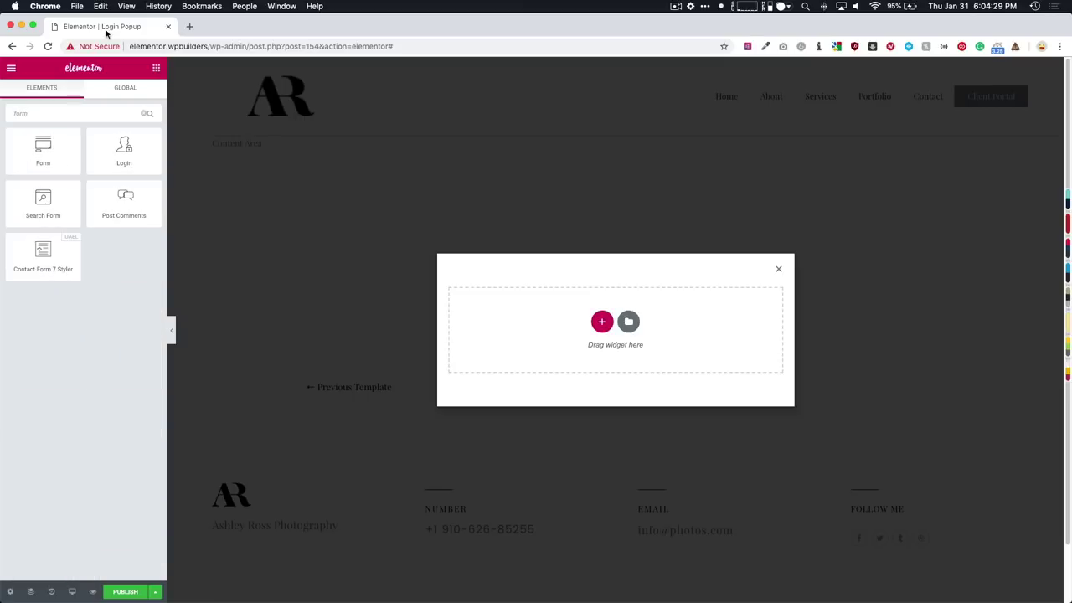
{"action": "key", "text": "super+a"}
{"action": "type", "text": "login"}
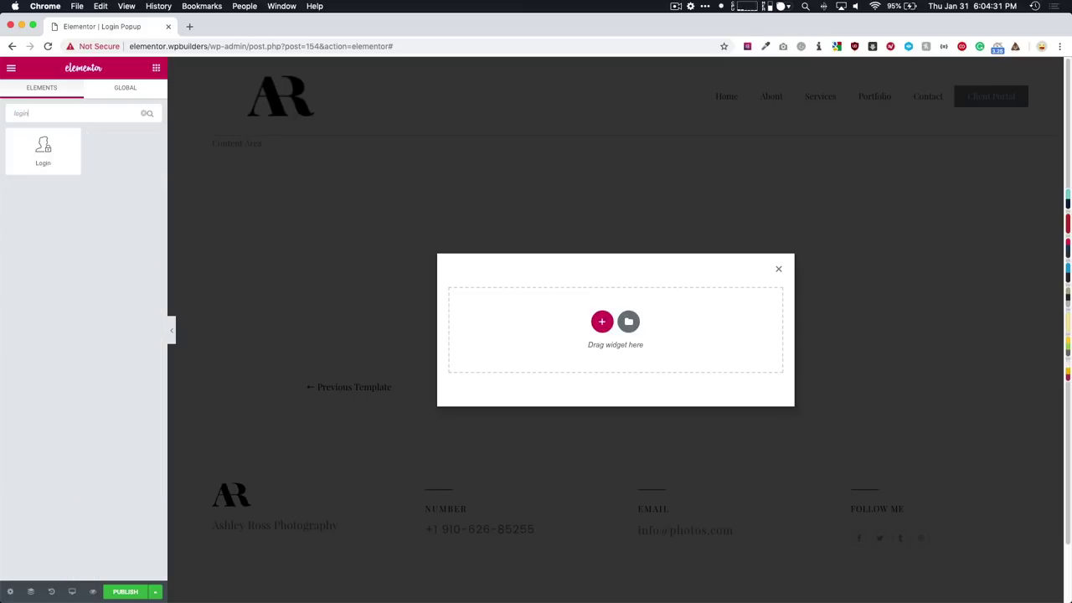
{"action": "left_click_drag", "start_coordinate": [43, 149], "coordinate": [536, 339]}
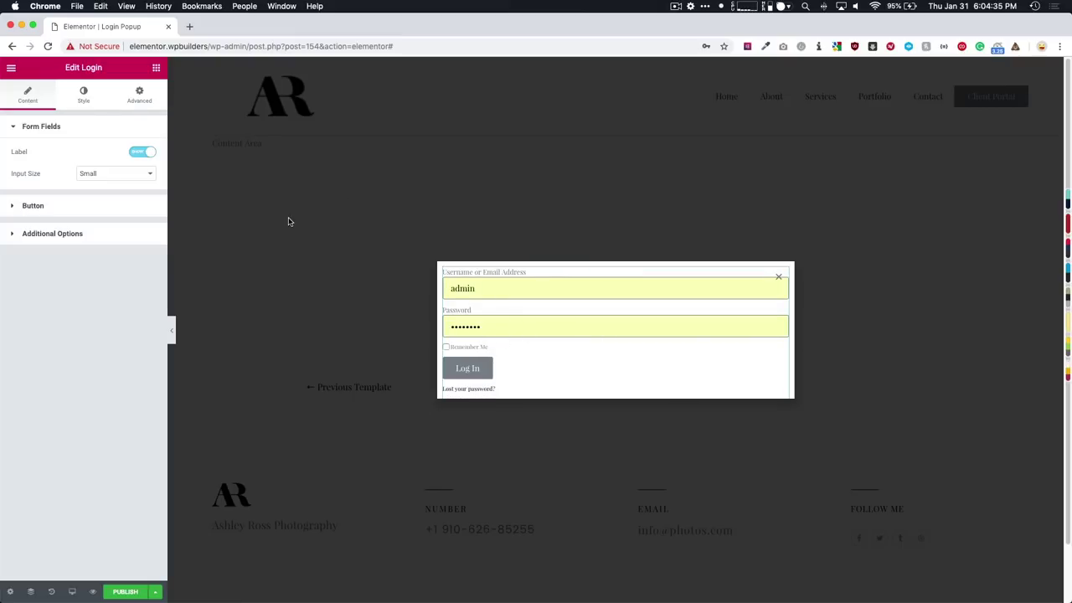
Step: Set the padding of the section around the login form to 75 px on all sides
{"action": "mouse_move", "coordinate": [444, 270]}
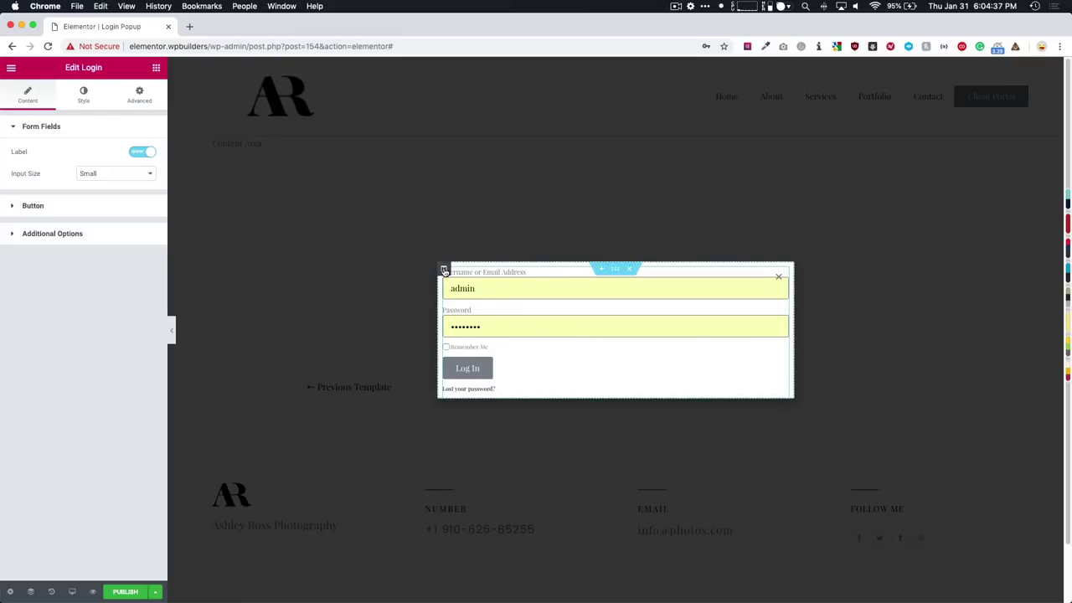
{"action": "left_click", "coordinate": [616, 268]}
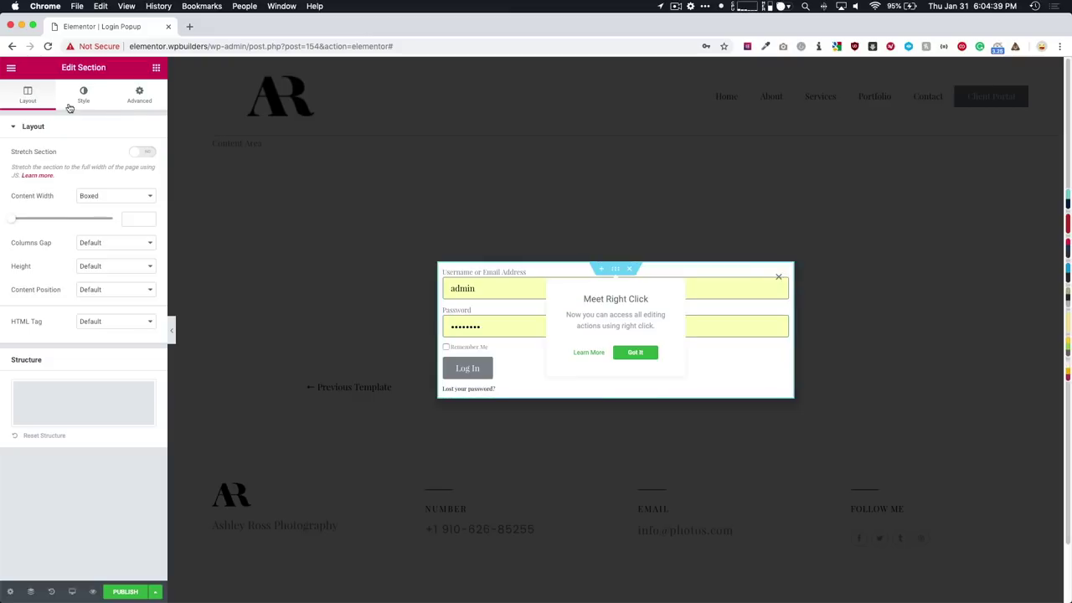
{"action": "left_click", "coordinate": [138, 94]}
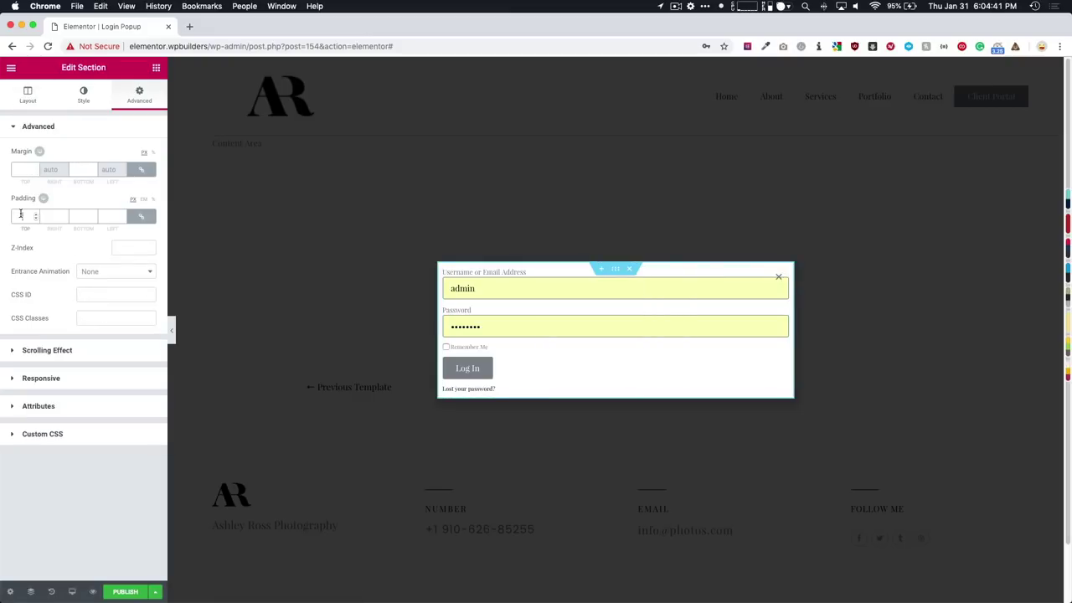
{"action": "left_click", "coordinate": [20, 215]}
{"action": "type", "text": "75"}
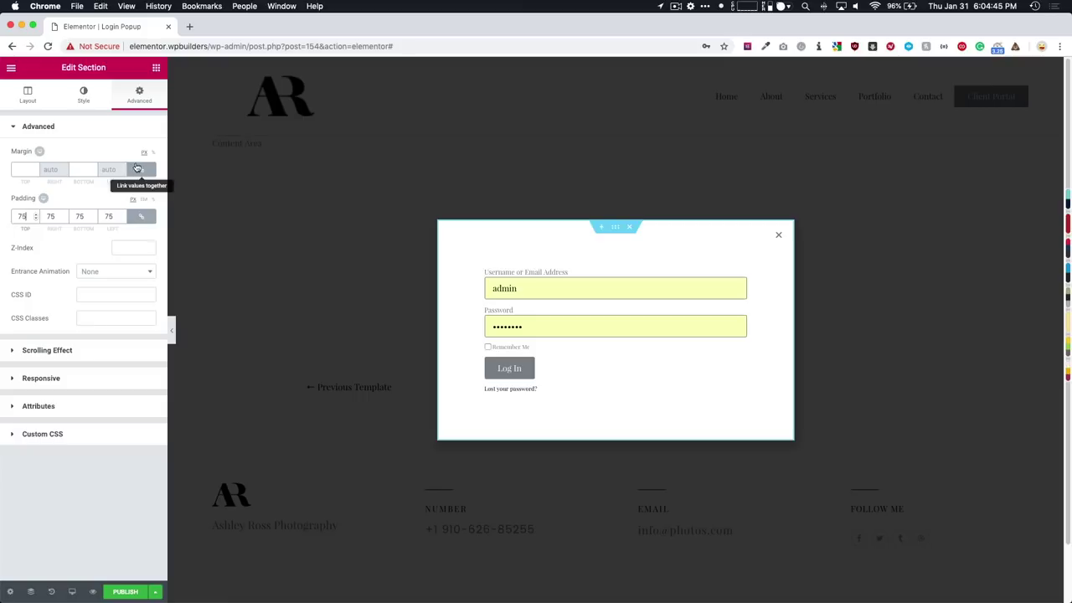
{"action": "left_click", "coordinate": [30, 98]}
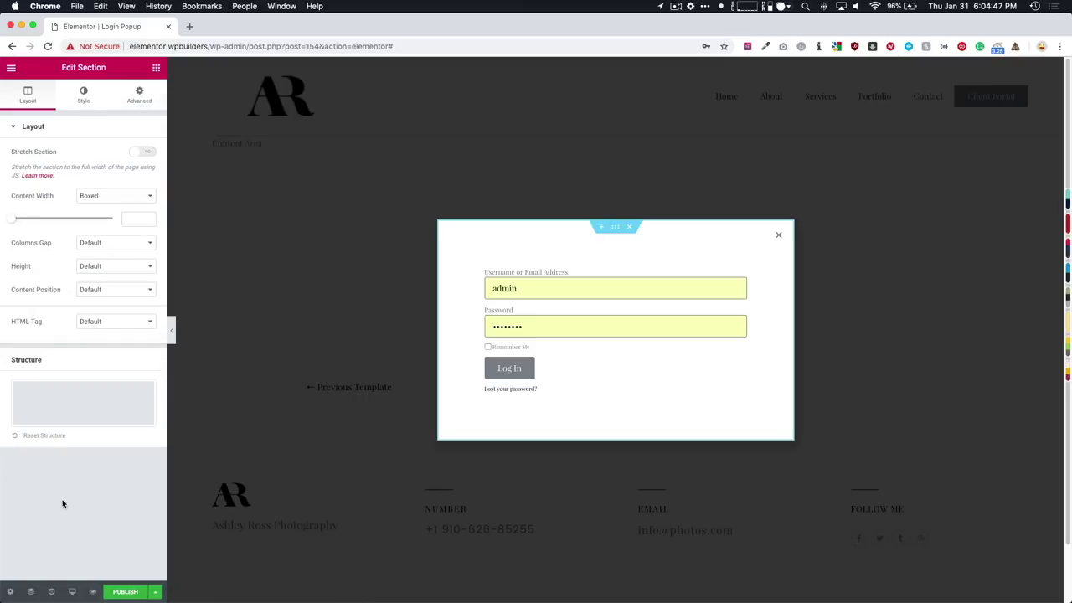
Step: Set the popup's width to 450 px in the popup's layout settings
{"action": "left_click", "coordinate": [10, 592]}
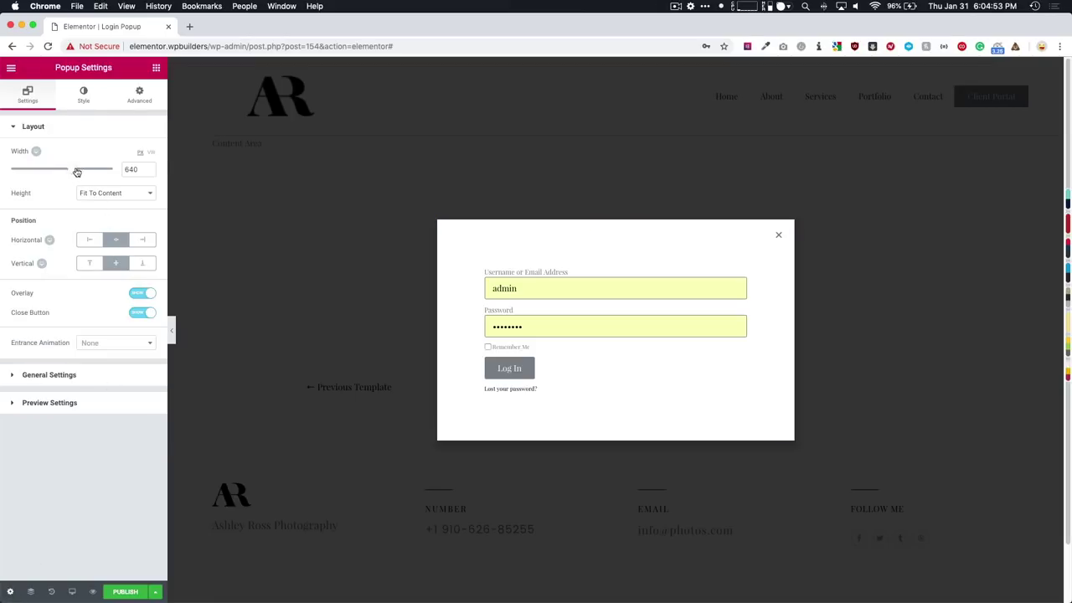
{"action": "left_click_drag", "start_coordinate": [77, 172], "coordinate": [53, 173]}
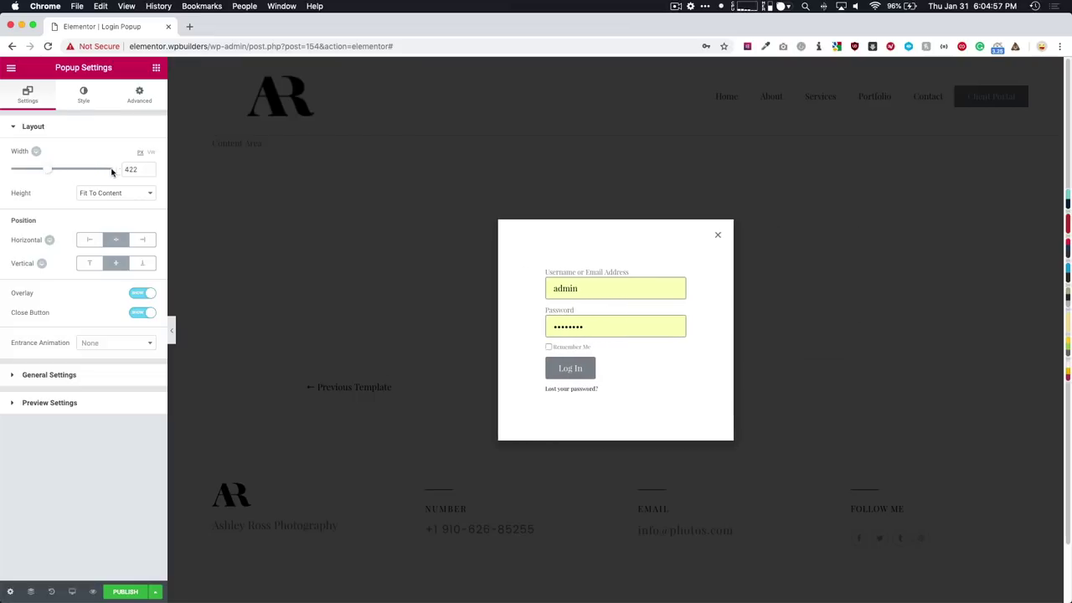
{"action": "double_click", "coordinate": [136, 170]}
{"action": "type", "text": "450"}
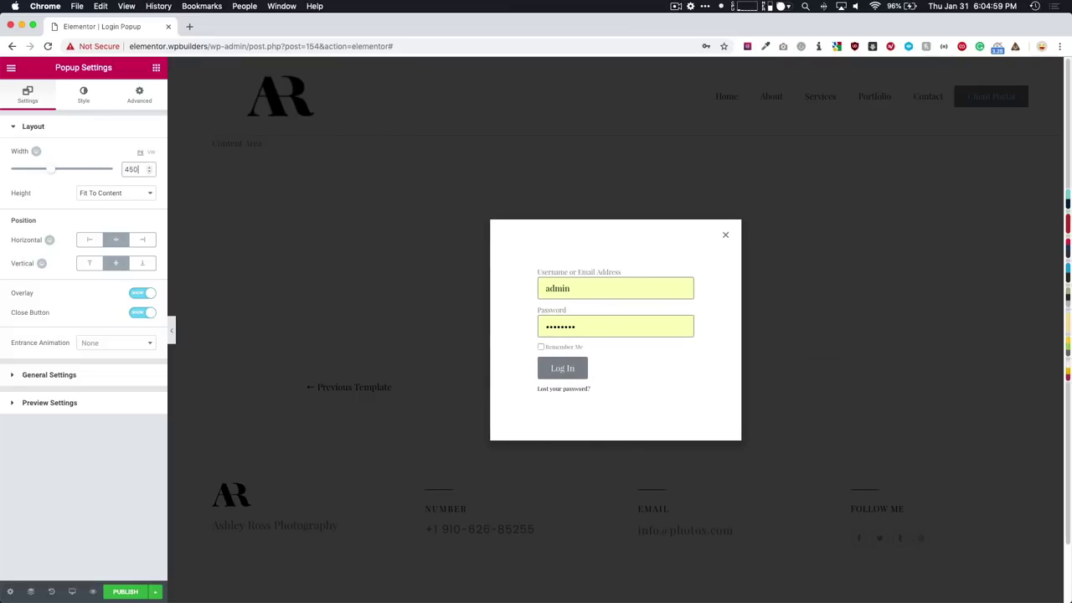
Step: Try the Fit To Screen and Custom height options for the popup, and return the height to Fit To Content
{"action": "left_click", "coordinate": [89, 194]}
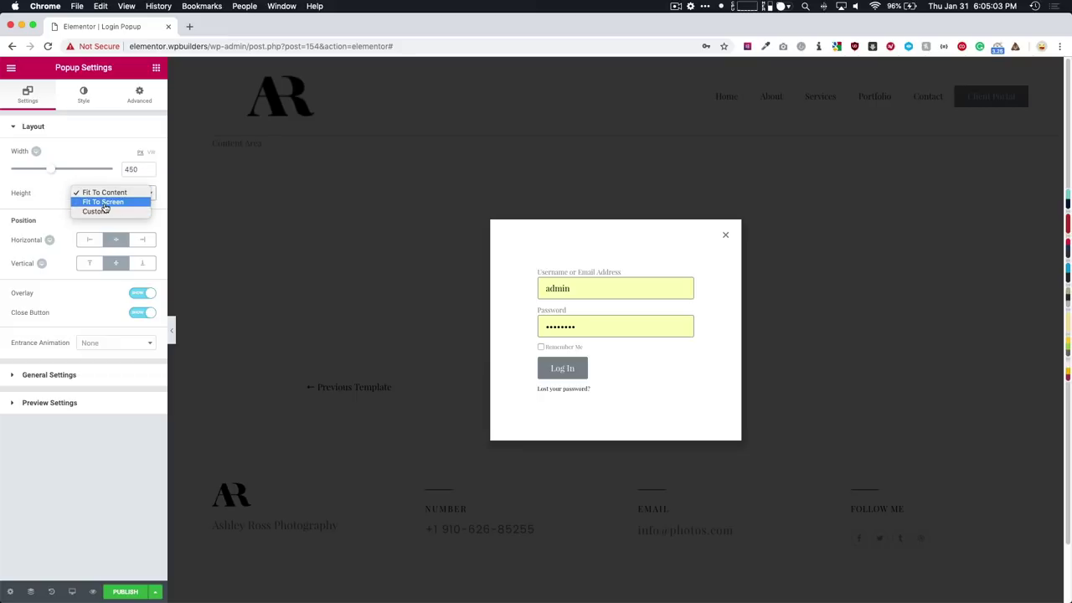
{"action": "left_click", "coordinate": [101, 204]}
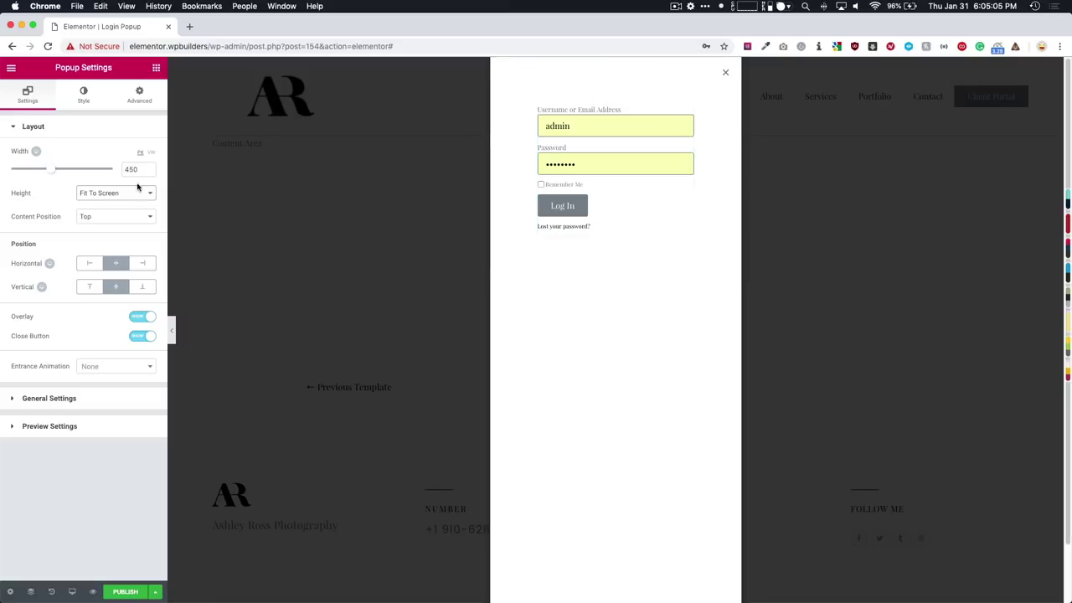
{"action": "left_click", "coordinate": [102, 199]}
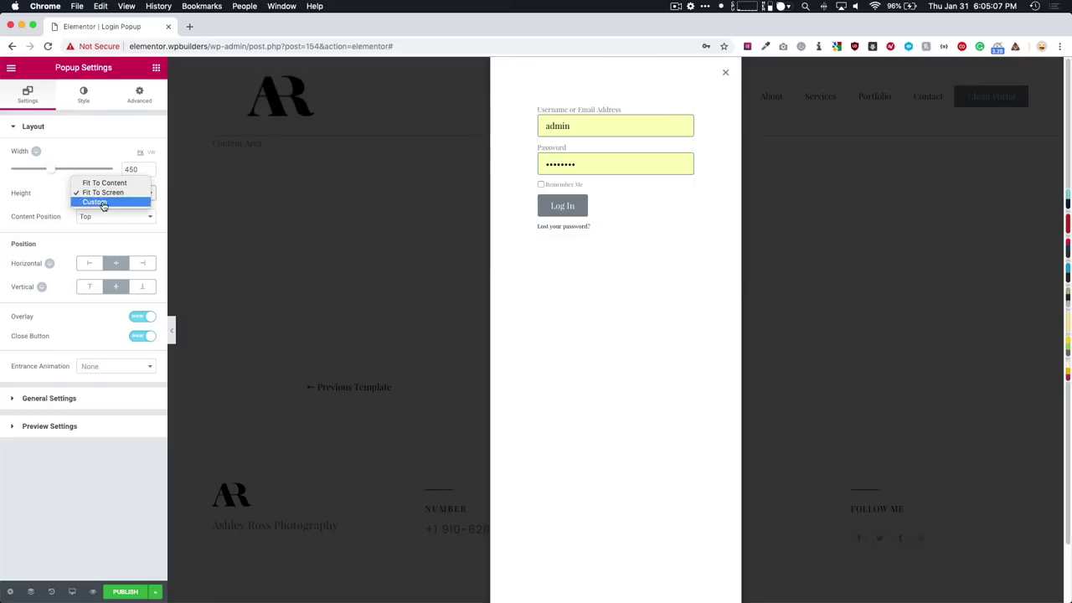
{"action": "left_click", "coordinate": [104, 206]}
{"action": "left_click_drag", "start_coordinate": [46, 232], "coordinate": [77, 232]}
{"action": "left_click", "coordinate": [94, 192]}
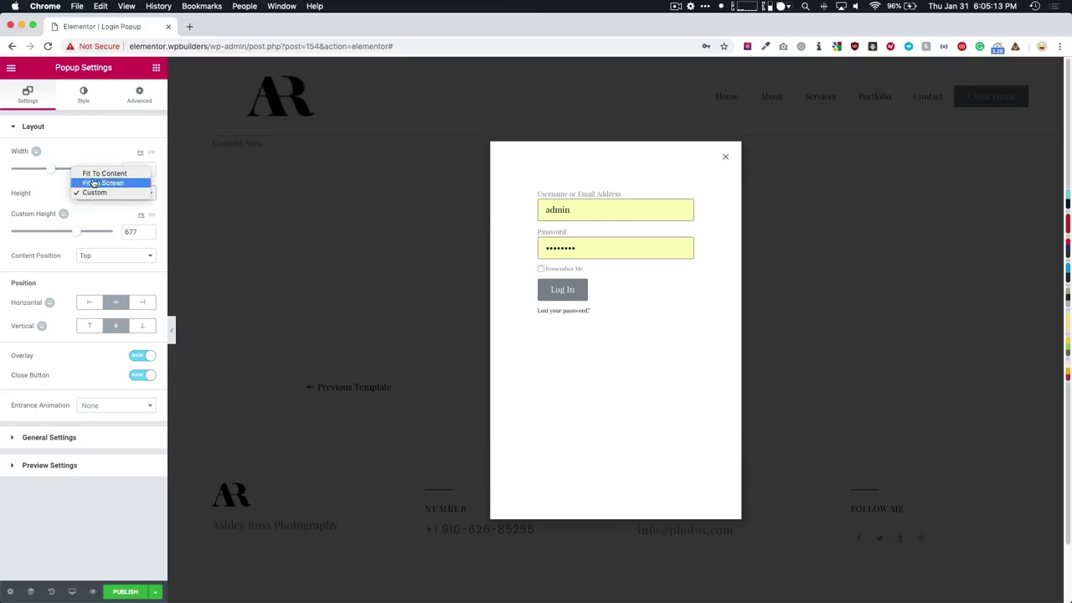
{"action": "left_click", "coordinate": [98, 174]}
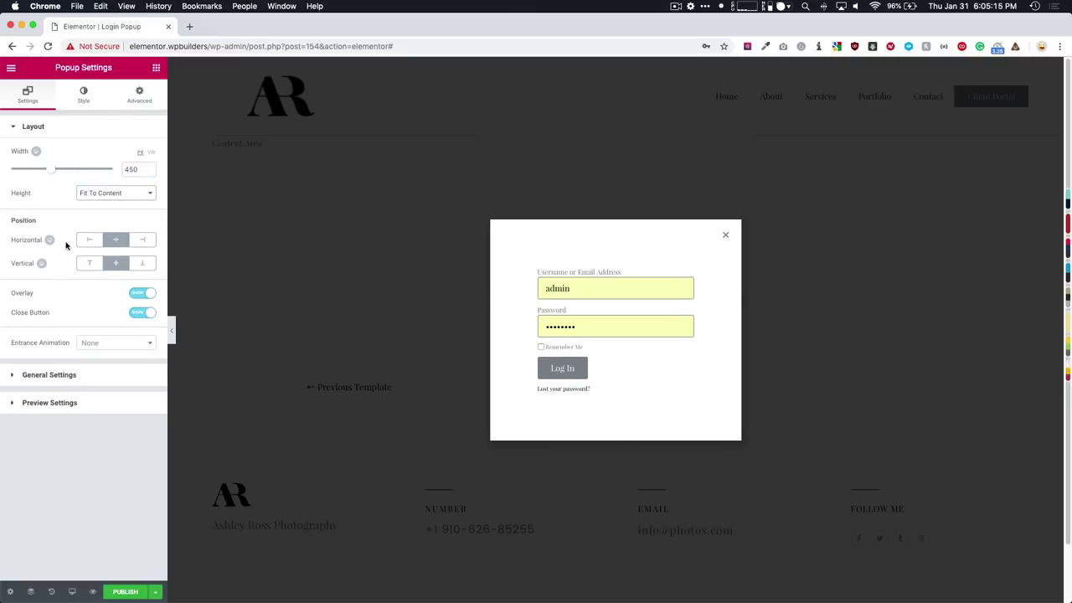
Step: Try the popup at different horizontal and vertical positions, and return both alignments to Center
{"action": "left_click", "coordinate": [89, 240]}
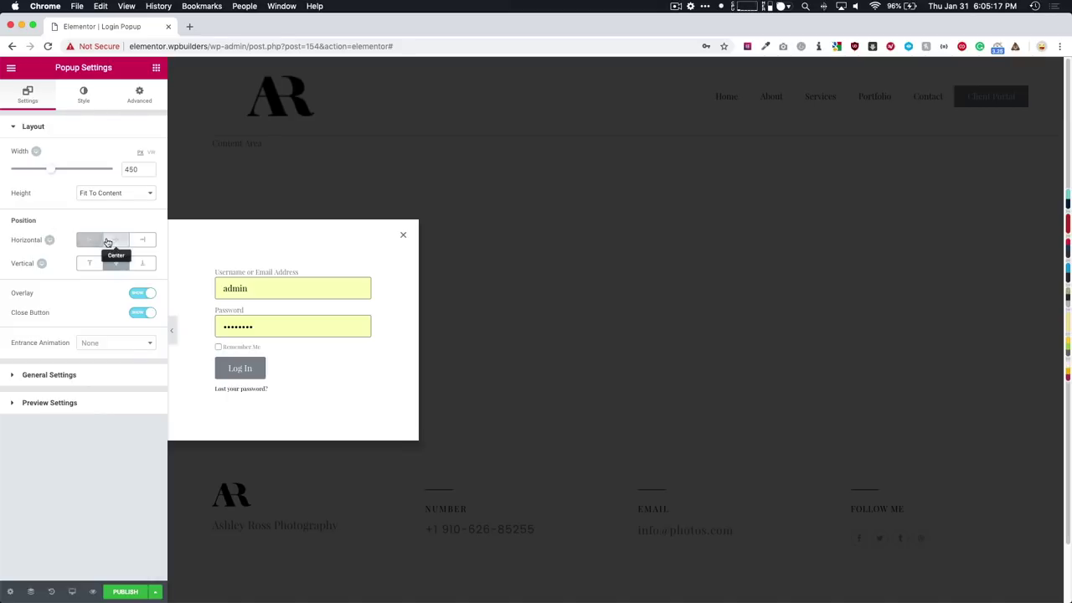
{"action": "left_click", "coordinate": [116, 240]}
{"action": "left_click", "coordinate": [143, 240]}
{"action": "left_click", "coordinate": [142, 263]}
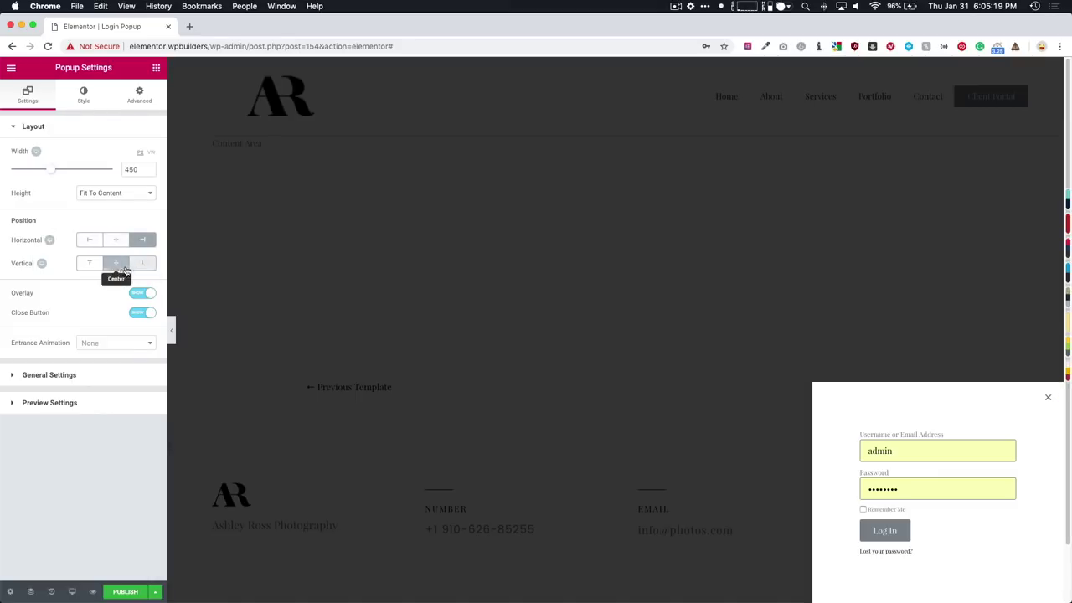
{"action": "left_click", "coordinate": [116, 263]}
{"action": "left_click", "coordinate": [96, 267]}
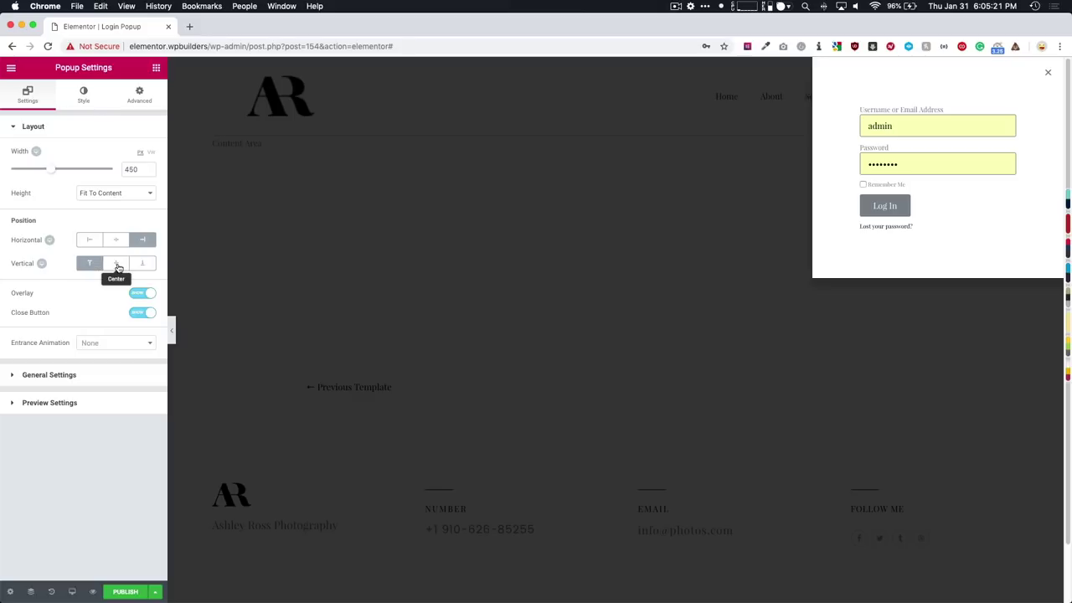
{"action": "left_click", "coordinate": [115, 265]}
{"action": "left_click", "coordinate": [141, 267]}
{"action": "left_click", "coordinate": [115, 264]}
{"action": "left_click", "coordinate": [116, 240]}
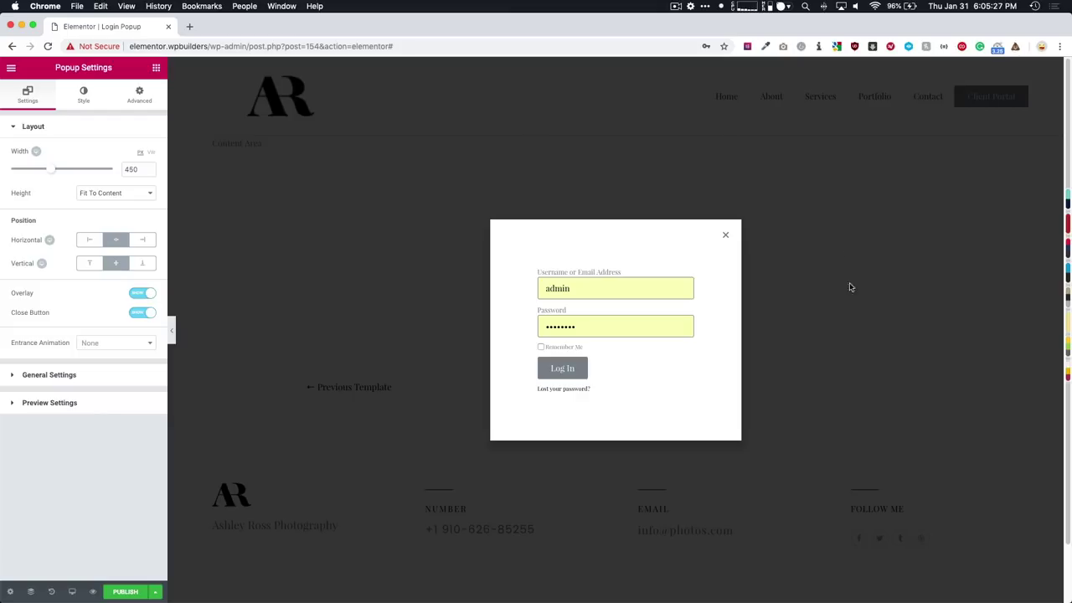
Step: Hide the popup's overlay and close button one at a time, showing each again
{"action": "left_click", "coordinate": [144, 294]}
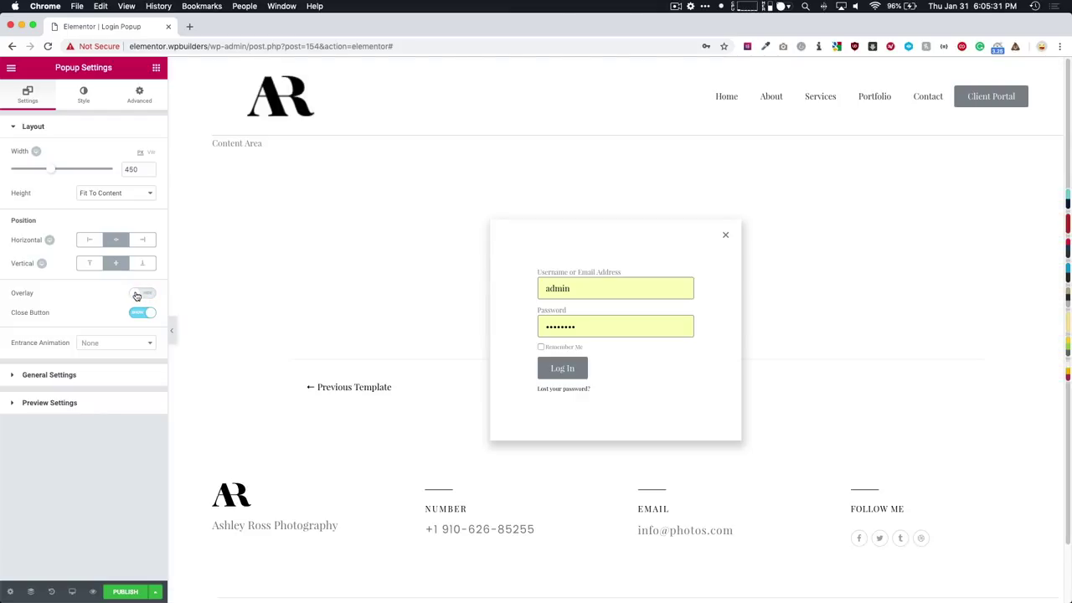
{"action": "left_click", "coordinate": [138, 294]}
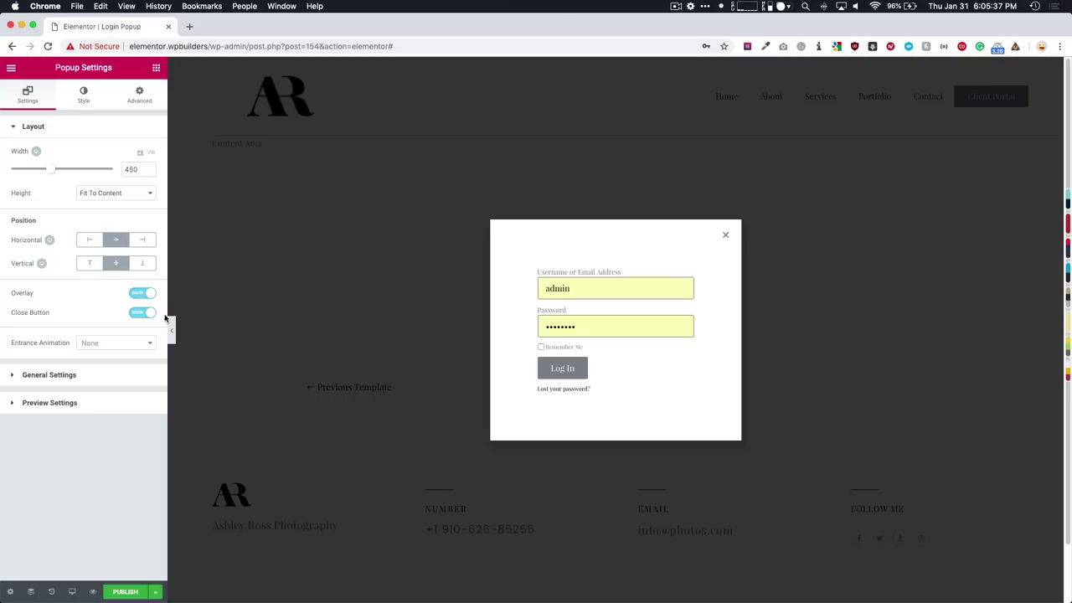
{"action": "left_click", "coordinate": [141, 314]}
{"action": "left_click", "coordinate": [142, 315]}
Step: Try the Fade In Left, Zoom In and Rotate In Down Left entrance animations on the popup
{"action": "left_click", "coordinate": [105, 343]}
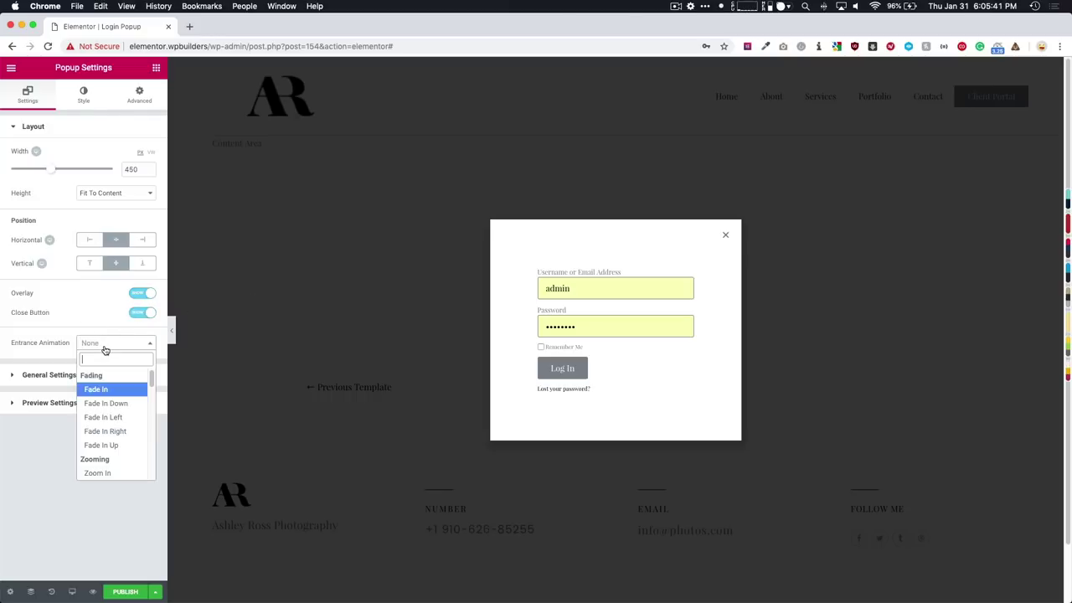
{"action": "left_click", "coordinate": [104, 417]}
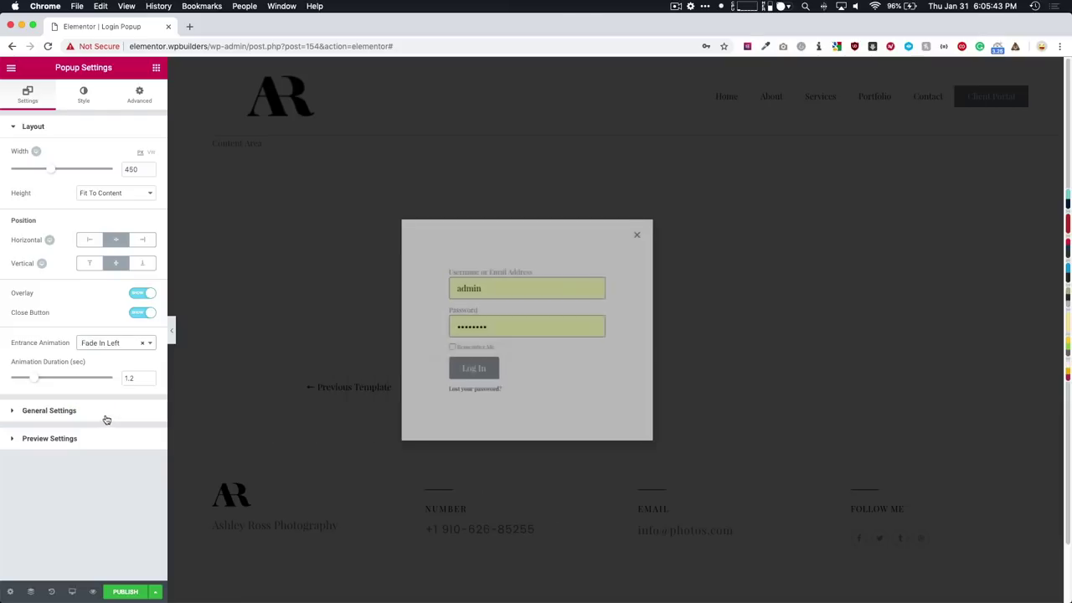
{"action": "left_click", "coordinate": [108, 343]}
{"action": "left_click", "coordinate": [103, 466]}
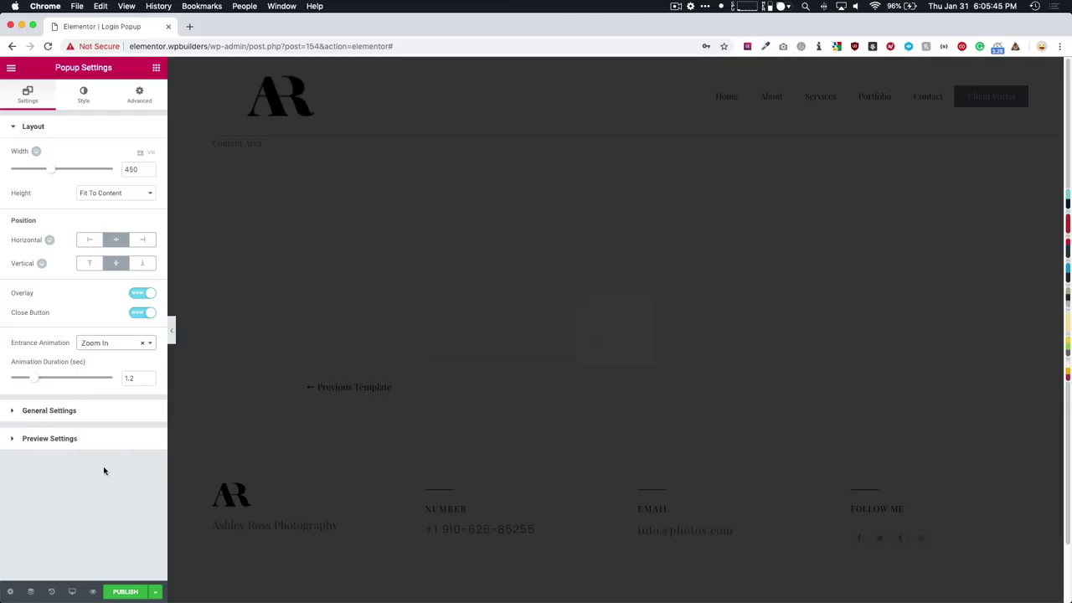
{"action": "left_click", "coordinate": [114, 343]}
{"action": "scroll", "coordinate": [119, 402], "scroll_direction": "down", "scroll_amount": 2}
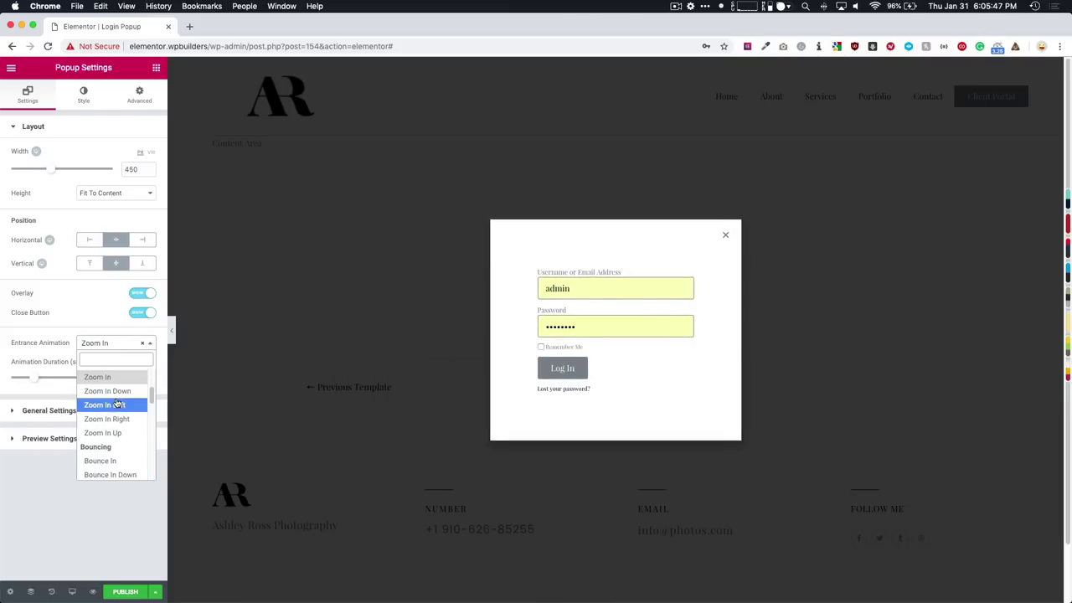
{"action": "scroll", "coordinate": [117, 404], "scroll_direction": "up", "scroll_amount": 3}
{"action": "scroll", "coordinate": [117, 406], "scroll_direction": "down", "scroll_amount": 10}
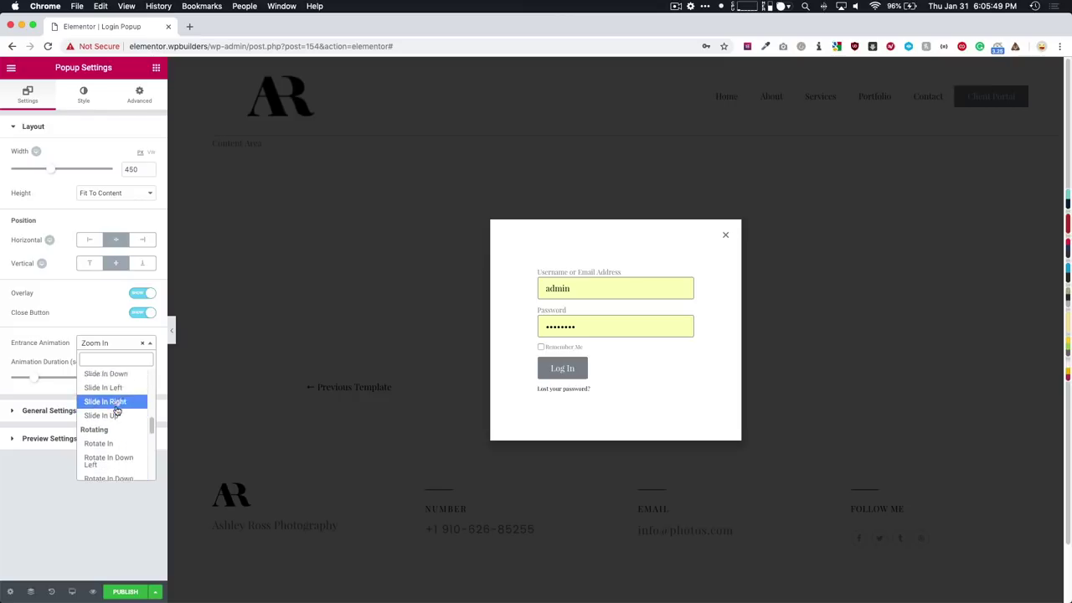
{"action": "scroll", "coordinate": [116, 410], "scroll_direction": "down", "scroll_amount": 2}
{"action": "scroll", "coordinate": [115, 414], "scroll_direction": "up", "scroll_amount": 4}
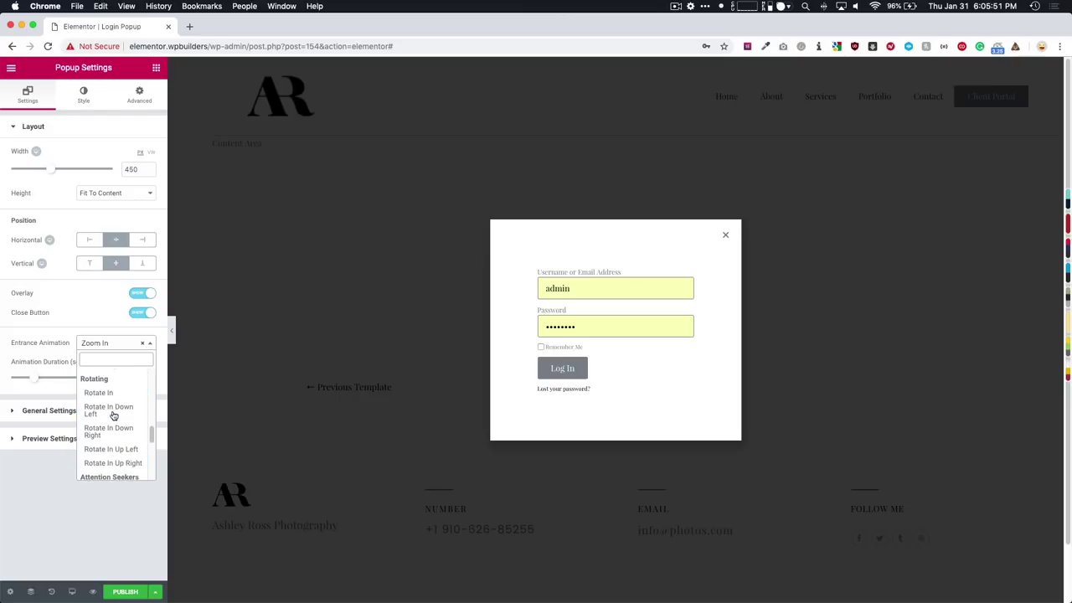
{"action": "left_click", "coordinate": [113, 416]}
Step: Try the Roll In and Slide In Right entrance animations on the popup
{"action": "left_click", "coordinate": [113, 345]}
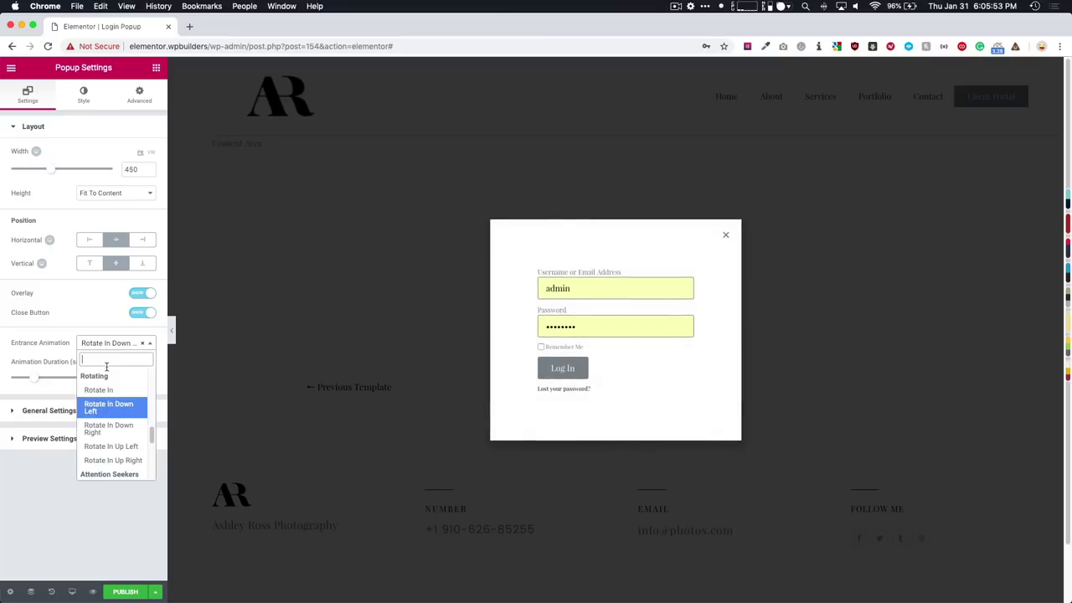
{"action": "scroll", "coordinate": [116, 419], "scroll_direction": "up", "scroll_amount": 1}
{"action": "scroll", "coordinate": [115, 410], "scroll_direction": "up", "scroll_amount": 1}
{"action": "scroll", "coordinate": [112, 419], "scroll_direction": "down", "scroll_amount": 10}
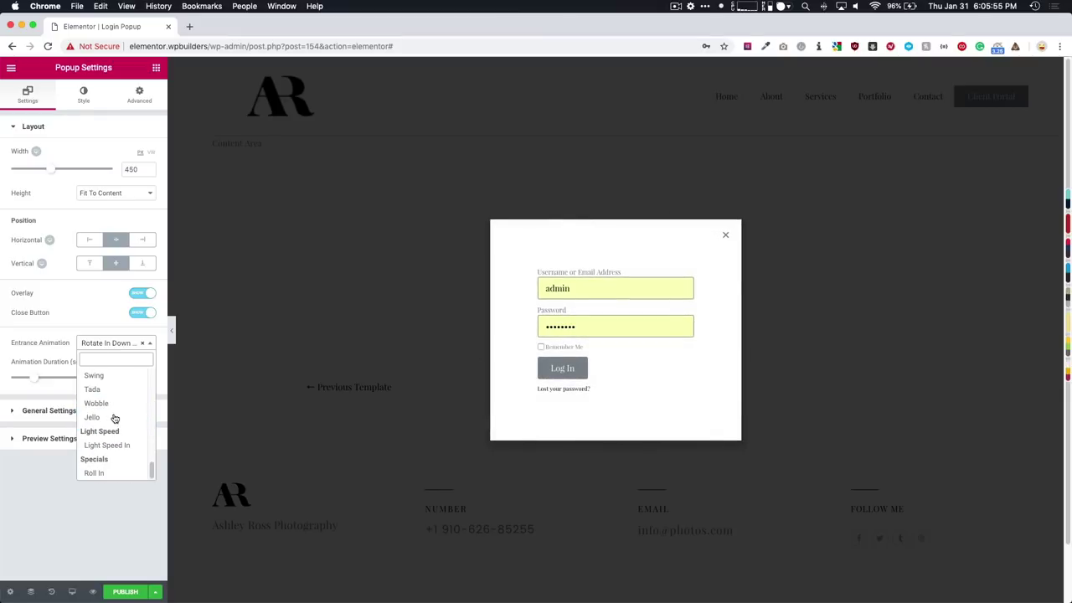
{"action": "left_click", "coordinate": [109, 472]}
{"action": "left_click", "coordinate": [112, 346]}
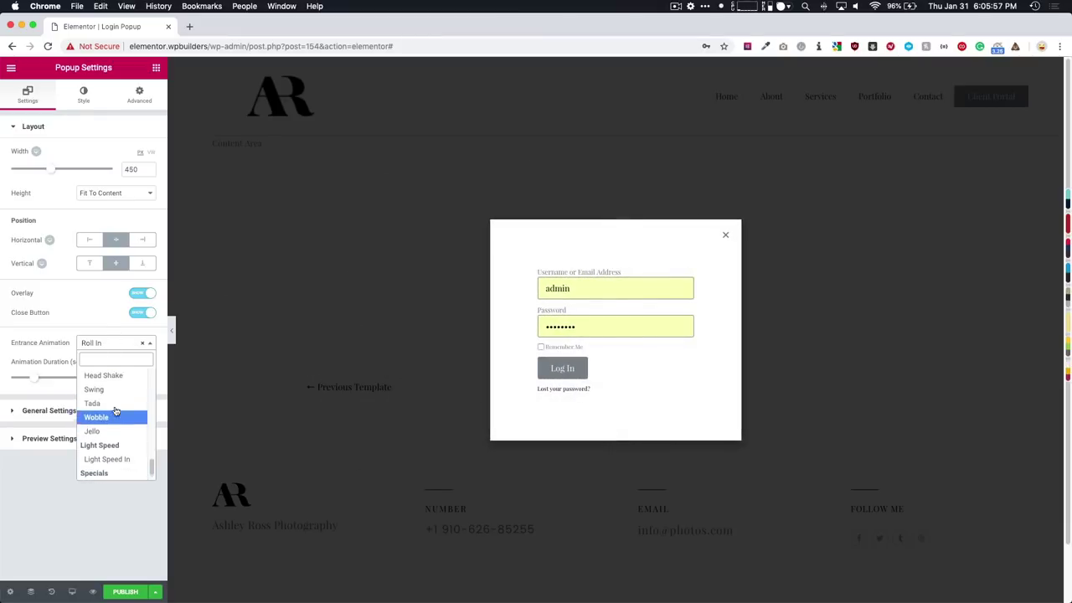
{"action": "scroll", "coordinate": [116, 411], "scroll_direction": "up", "scroll_amount": 5}
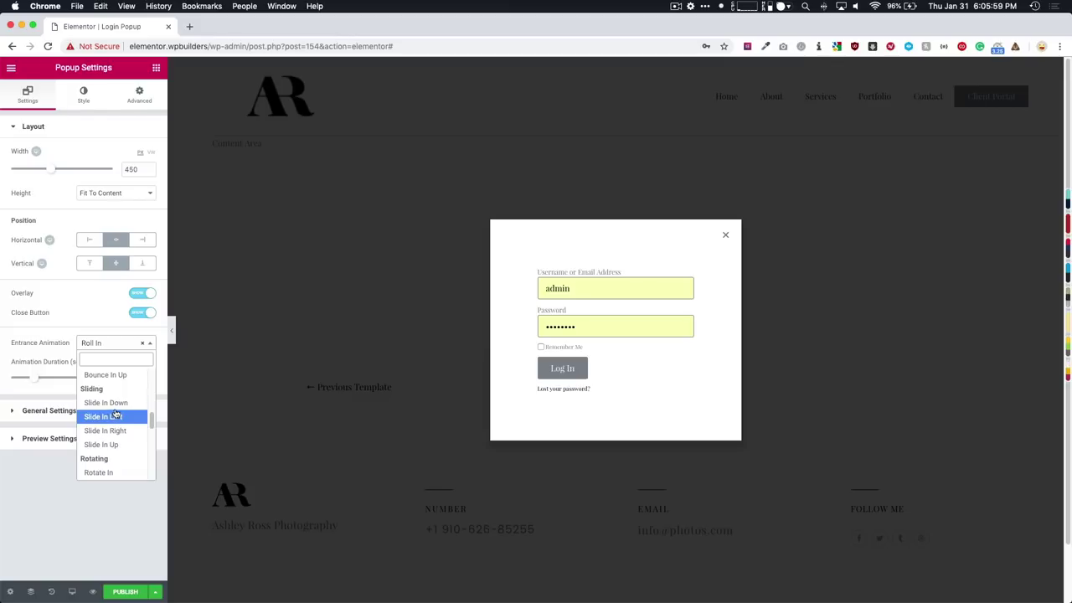
{"action": "left_click", "coordinate": [107, 431]}
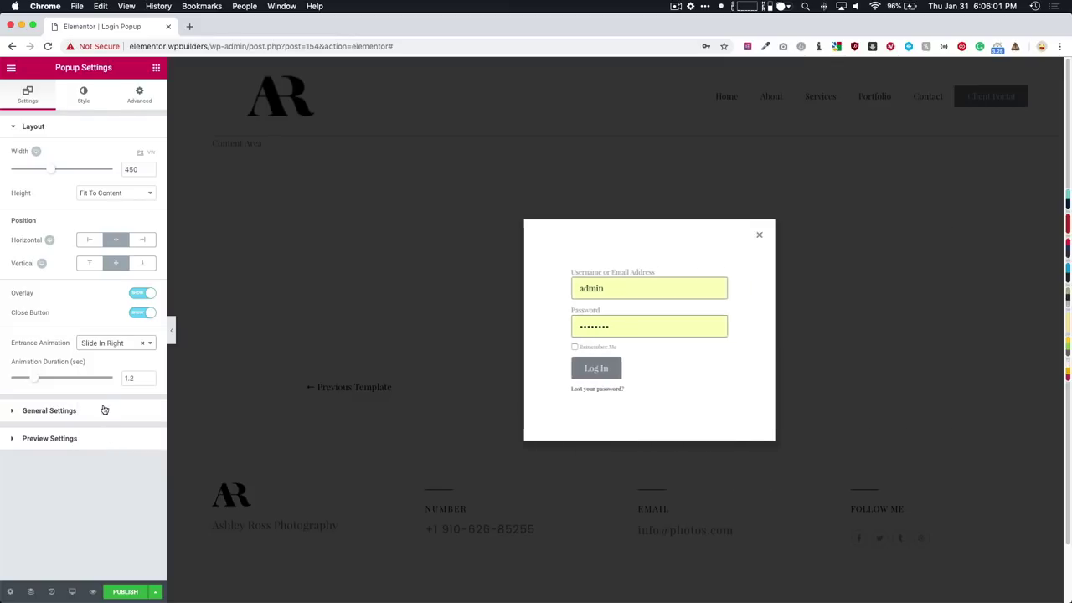
Step: Set the popup's entrance animation to Fade In and slightly adjust the animation duration
{"action": "left_click", "coordinate": [102, 345]}
{"action": "left_click", "coordinate": [106, 390]}
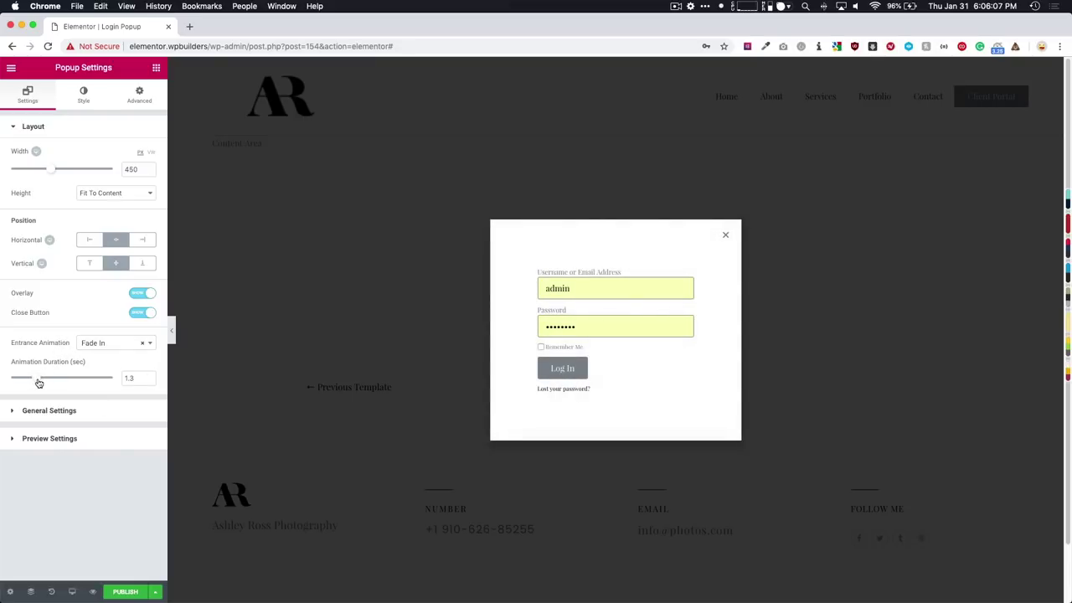
{"action": "mouse_move", "coordinate": [34, 380]}
{"action": "left_mouse_down"}
{"action": "mouse_move", "coordinate": [60, 383]}
{"action": "mouse_move", "coordinate": [29, 384]}
{"action": "left_mouse_up"}
Step: Look at the popup's general settings and the choices for previewing dynamic content, without changing them
{"action": "left_click", "coordinate": [52, 412]}
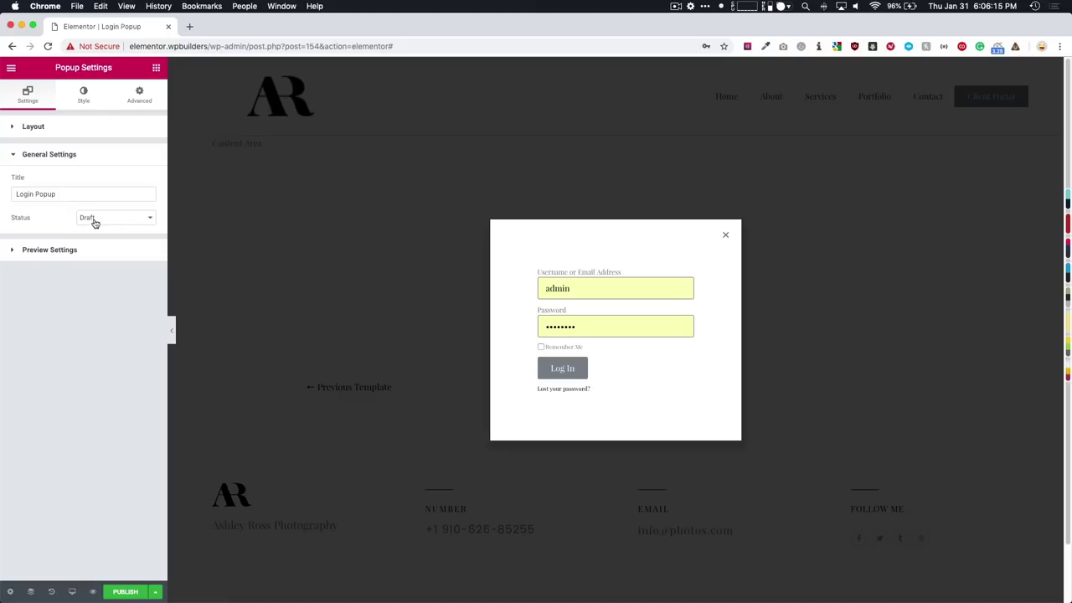
{"action": "left_click", "coordinate": [84, 250]}
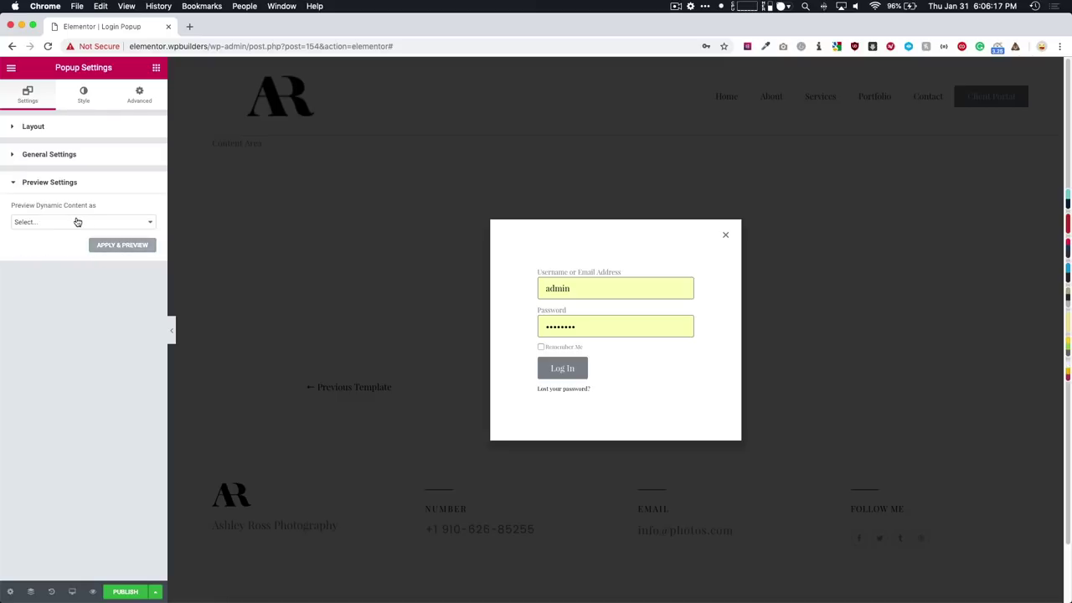
{"action": "left_click", "coordinate": [76, 221]}
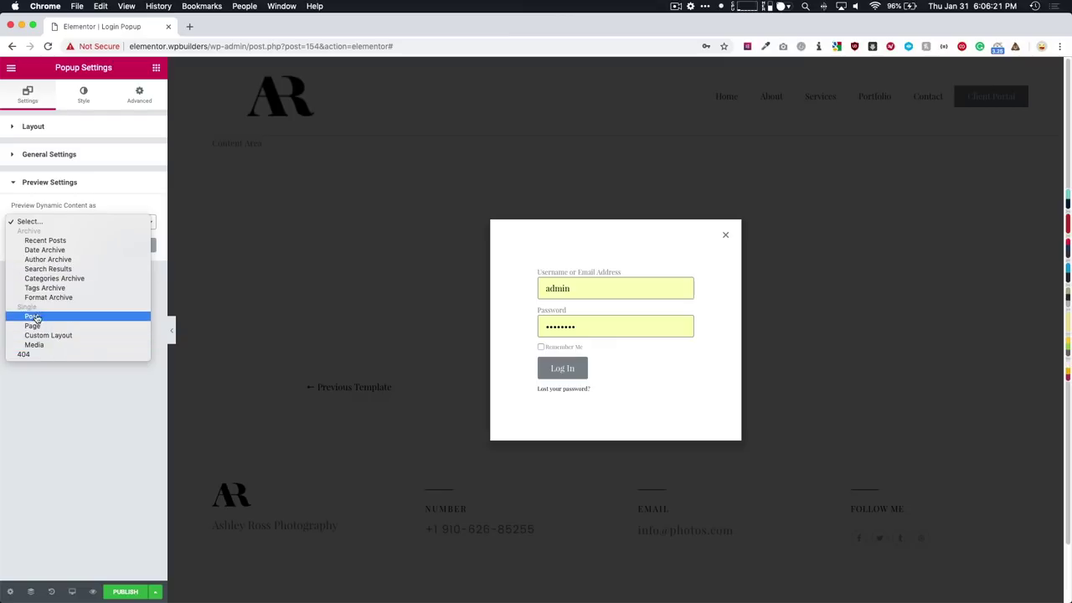
{"action": "left_click", "coordinate": [64, 393]}
Step: Give the popup a Classic background in black, briefly trying the Gradient type before returning to Classic
{"action": "left_click", "coordinate": [80, 99]}
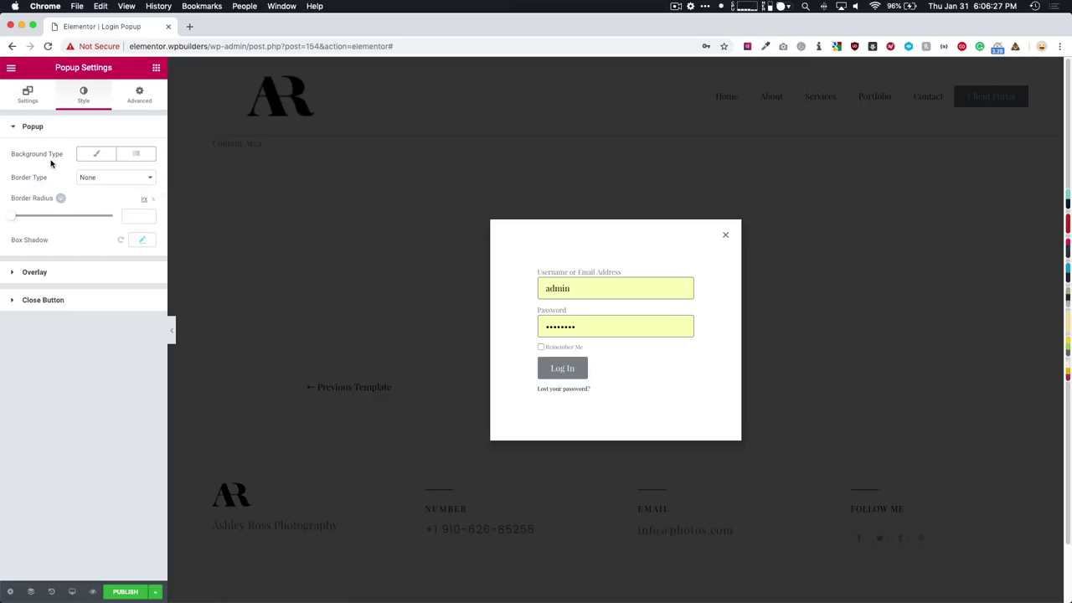
{"action": "left_click", "coordinate": [97, 154]}
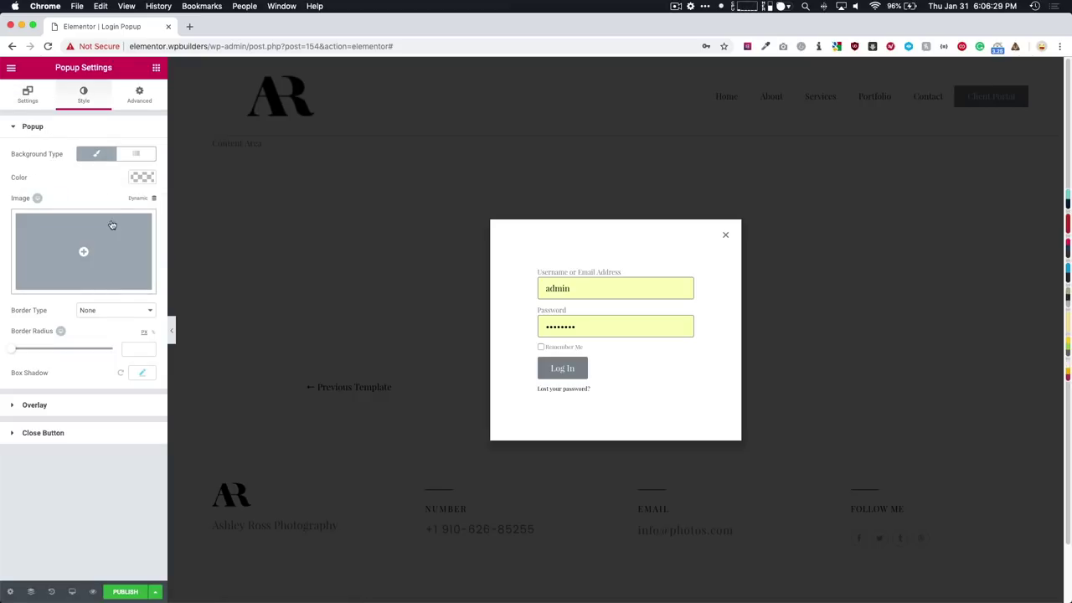
{"action": "left_click", "coordinate": [138, 177]}
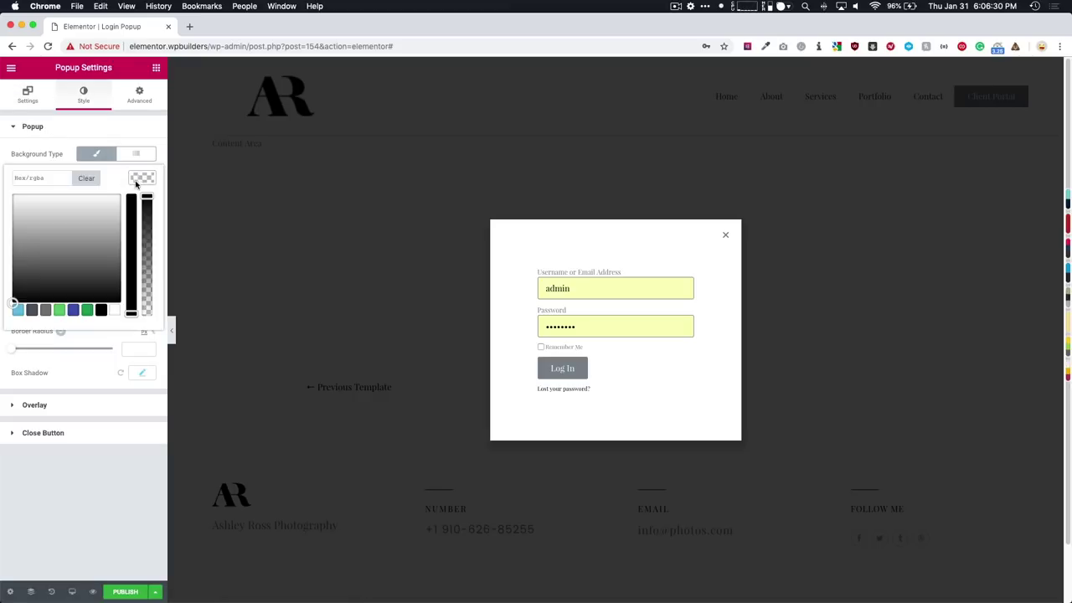
{"action": "left_click", "coordinate": [102, 310]}
{"action": "left_click", "coordinate": [141, 179]}
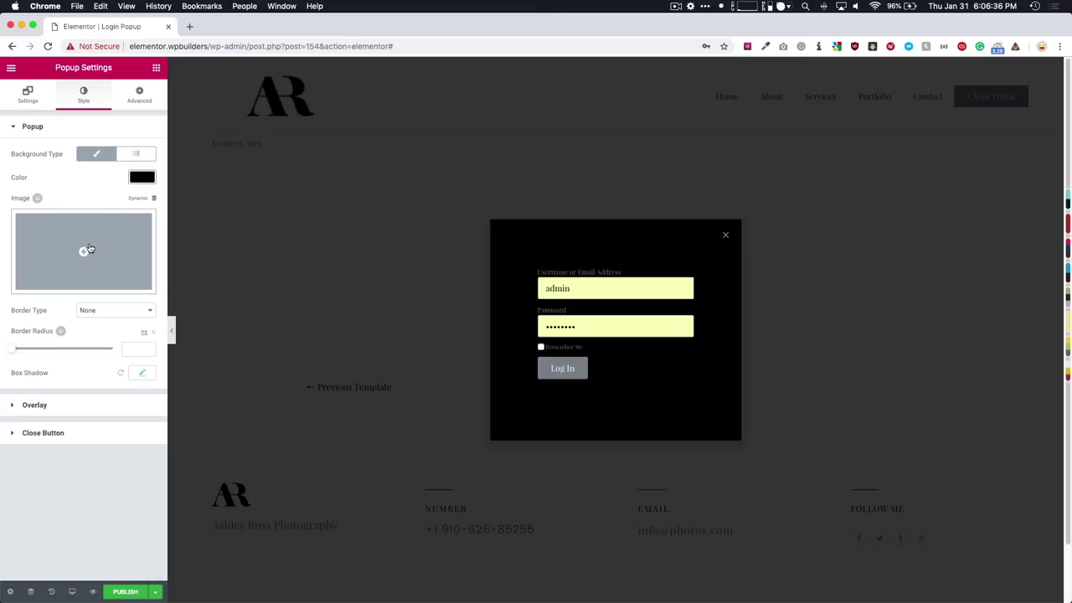
{"action": "left_click", "coordinate": [136, 154]}
{"action": "left_click", "coordinate": [96, 155]}
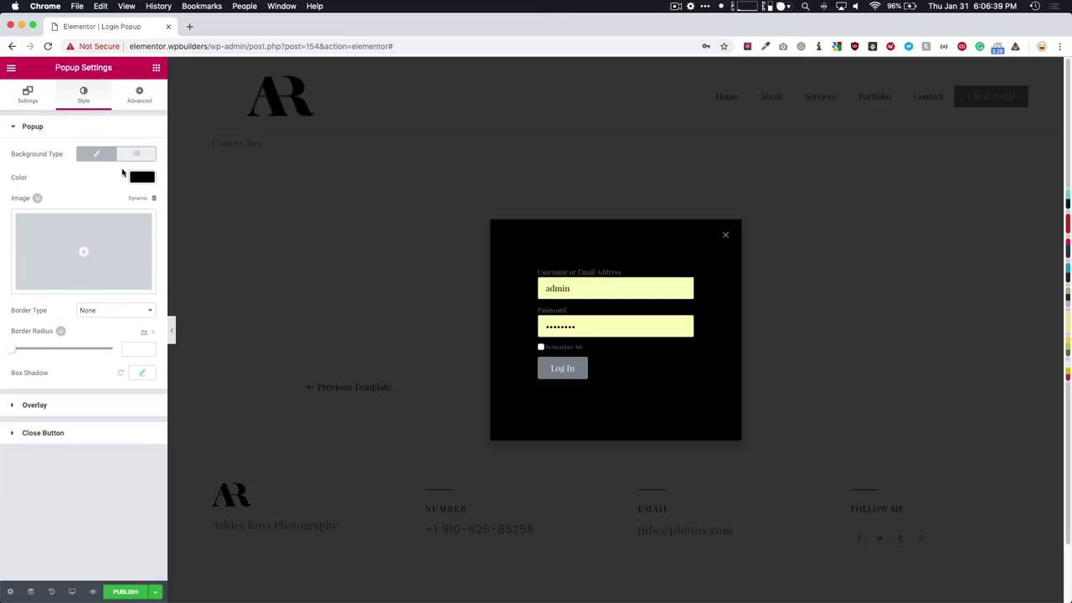
Step: Add a solid white border to the popup with a width of 10 on all sides
{"action": "left_click", "coordinate": [101, 313]}
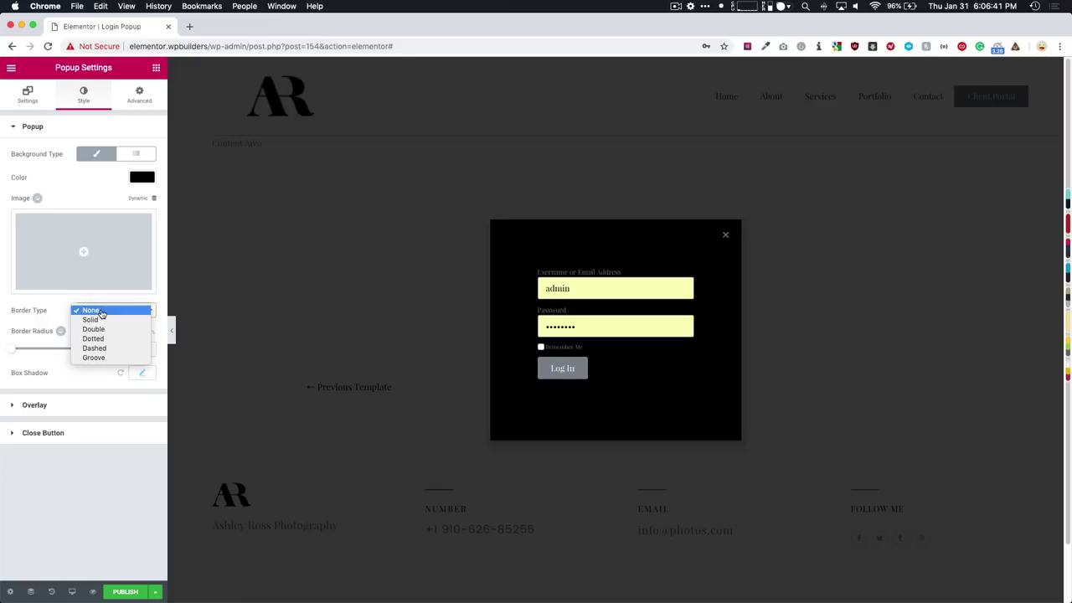
{"action": "left_click", "coordinate": [91, 320]}
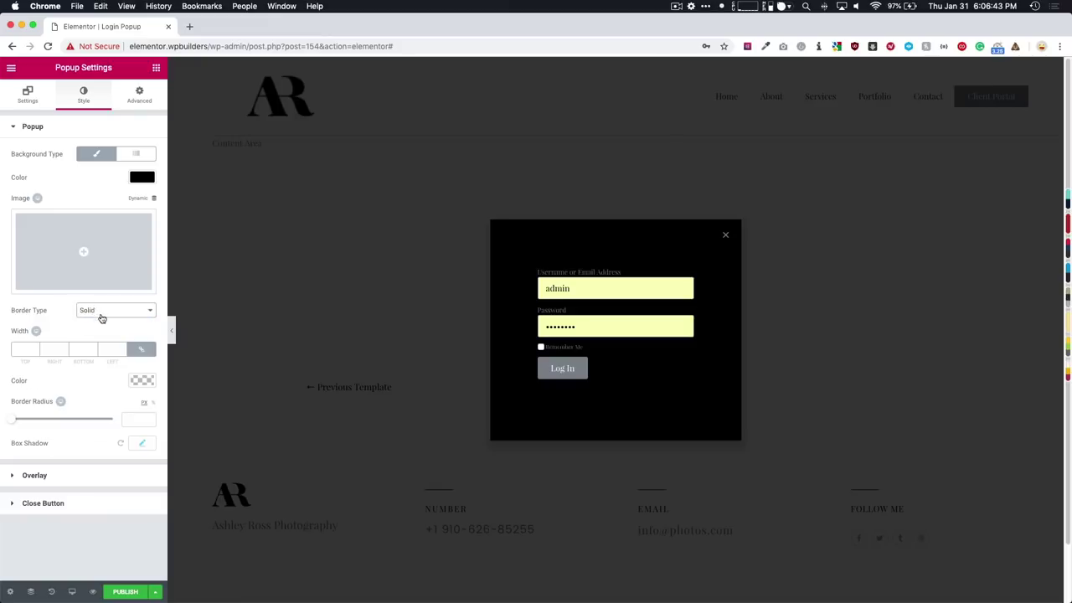
{"action": "left_click", "coordinate": [28, 350]}
{"action": "type", "text": "10"}
{"action": "left_click", "coordinate": [143, 380]}
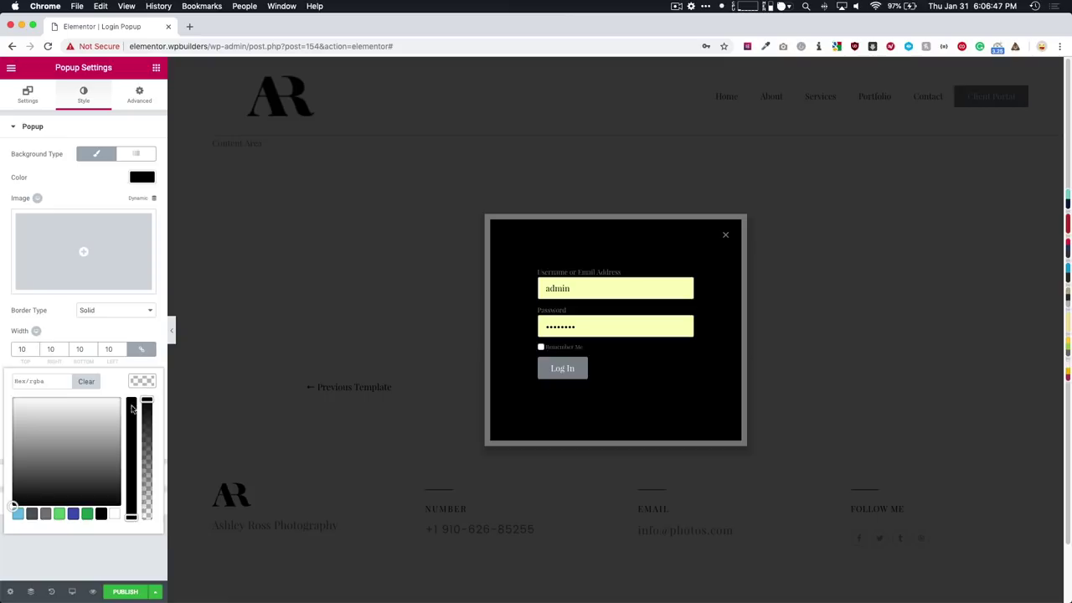
{"action": "left_click", "coordinate": [114, 514]}
{"action": "left_click", "coordinate": [96, 560]}
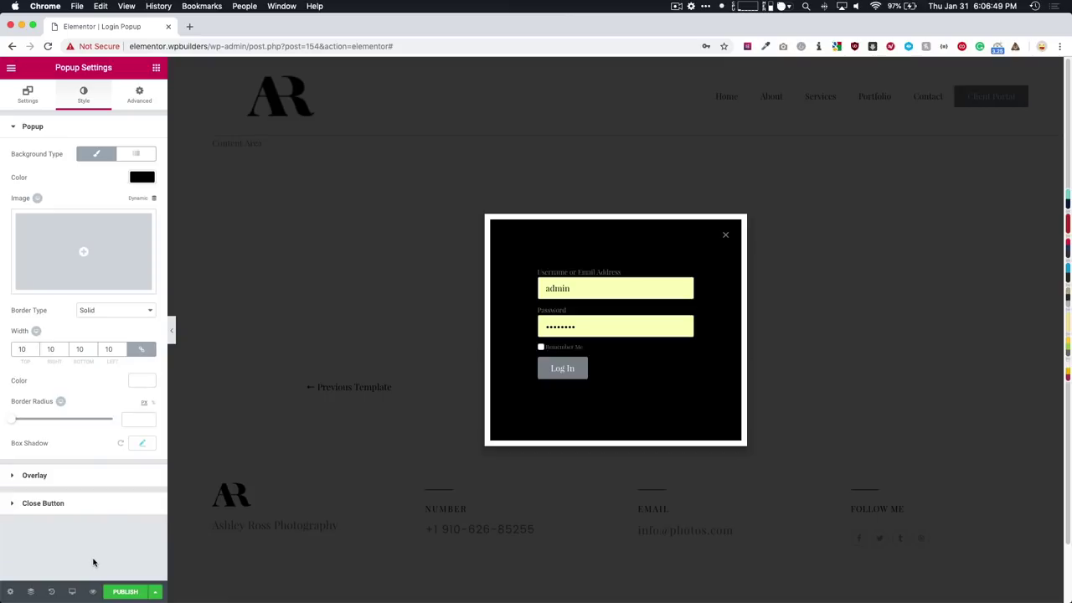
Step: Set the popup's border radius to 0 and clear its box shadow
{"action": "mouse_move", "coordinate": [16, 423]}
{"action": "left_mouse_down"}
{"action": "mouse_move", "coordinate": [45, 420]}
{"action": "mouse_move", "coordinate": [6, 423]}
{"action": "left_mouse_up"}
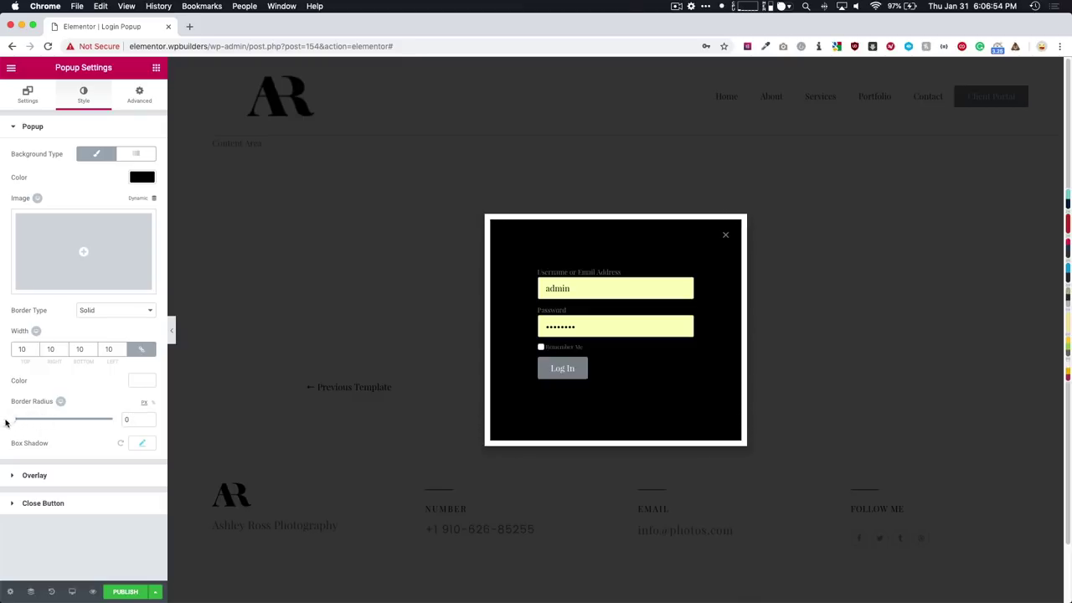
{"action": "left_click", "coordinate": [141, 445]}
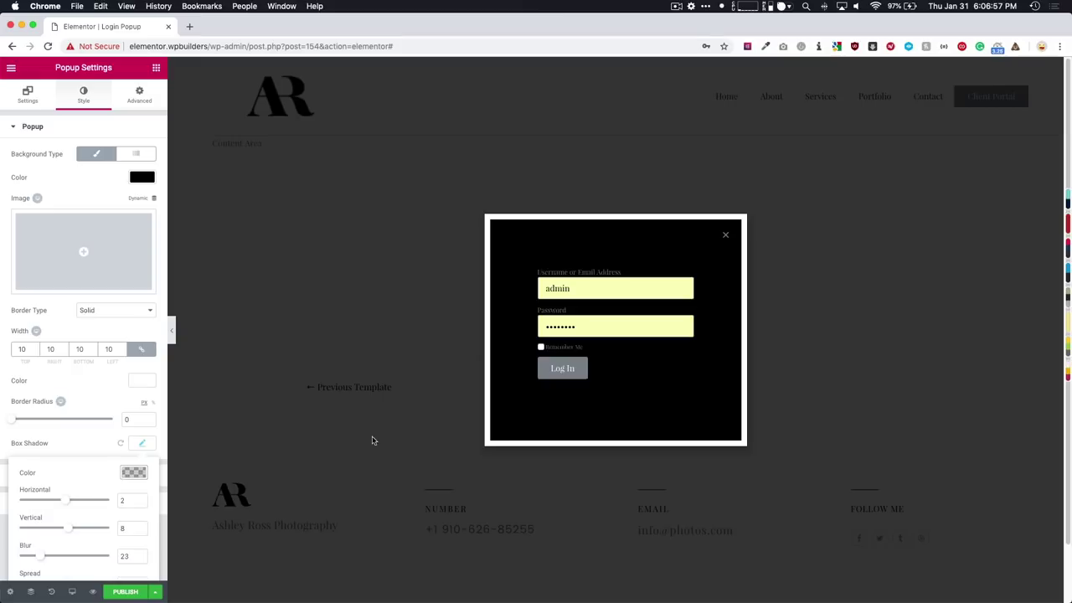
{"action": "left_click", "coordinate": [119, 446]}
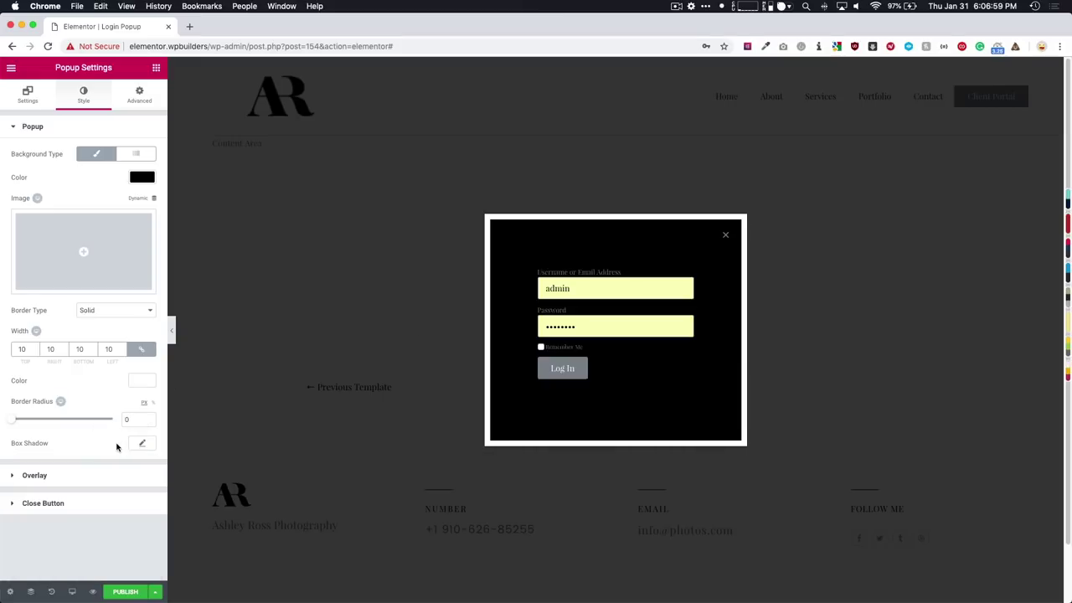
Step: Set the popup overlay's color to black at about 0.36 opacity, briefly trying white, blue and green first
{"action": "left_click", "coordinate": [78, 483]}
{"action": "left_click", "coordinate": [145, 206]}
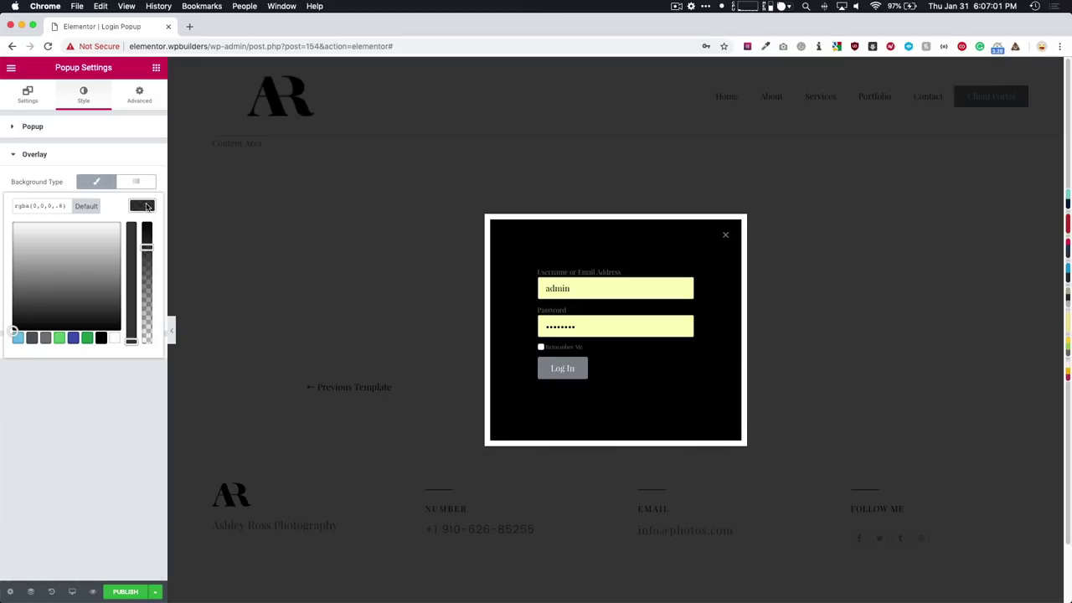
{"action": "left_click", "coordinate": [115, 337]}
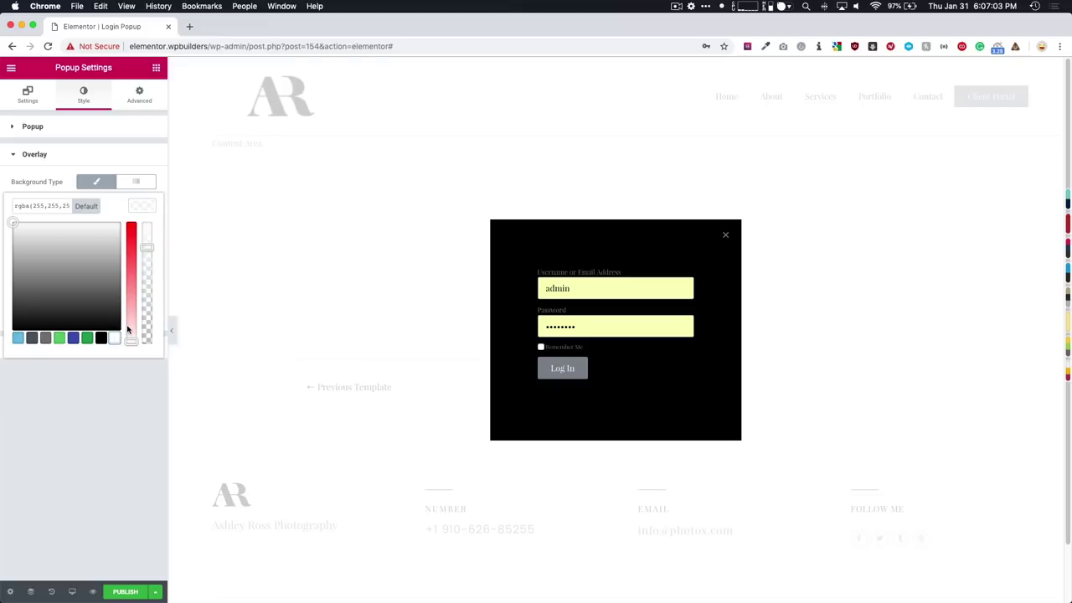
{"action": "mouse_move", "coordinate": [147, 248]}
{"action": "left_mouse_down"}
{"action": "mouse_move", "coordinate": [146, 289]}
{"action": "mouse_move", "coordinate": [146, 252]}
{"action": "left_mouse_up"}
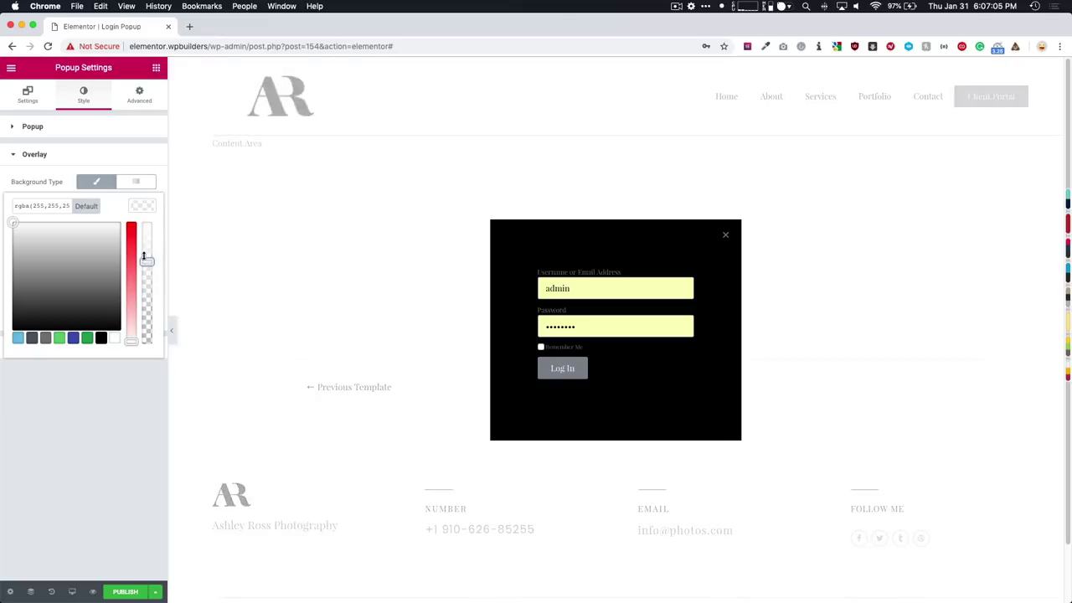
{"action": "left_click", "coordinate": [74, 338]}
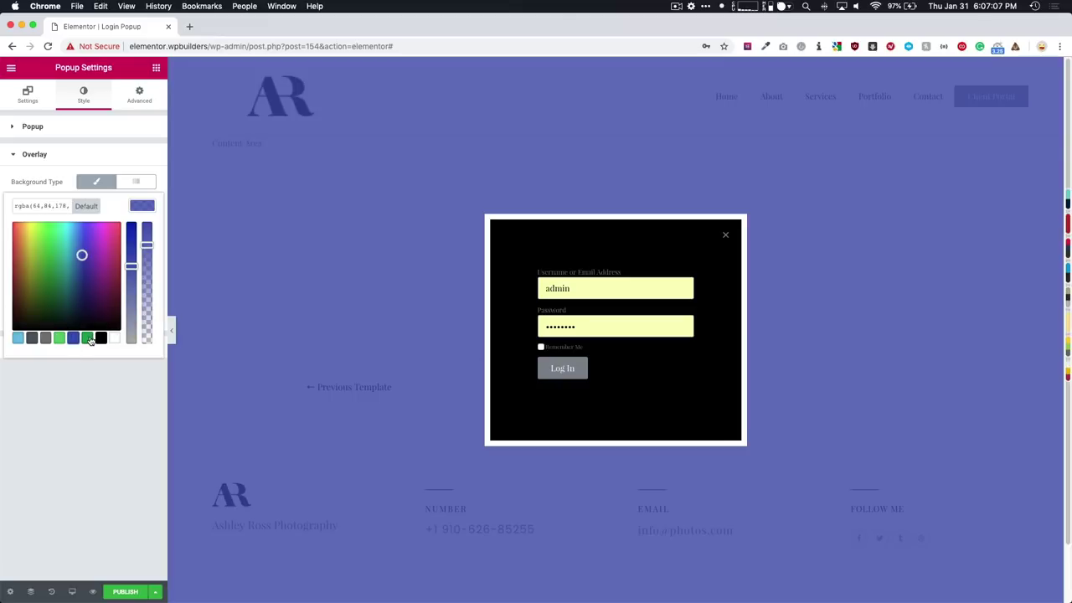
{"action": "left_click", "coordinate": [88, 338]}
{"action": "left_click", "coordinate": [102, 339]}
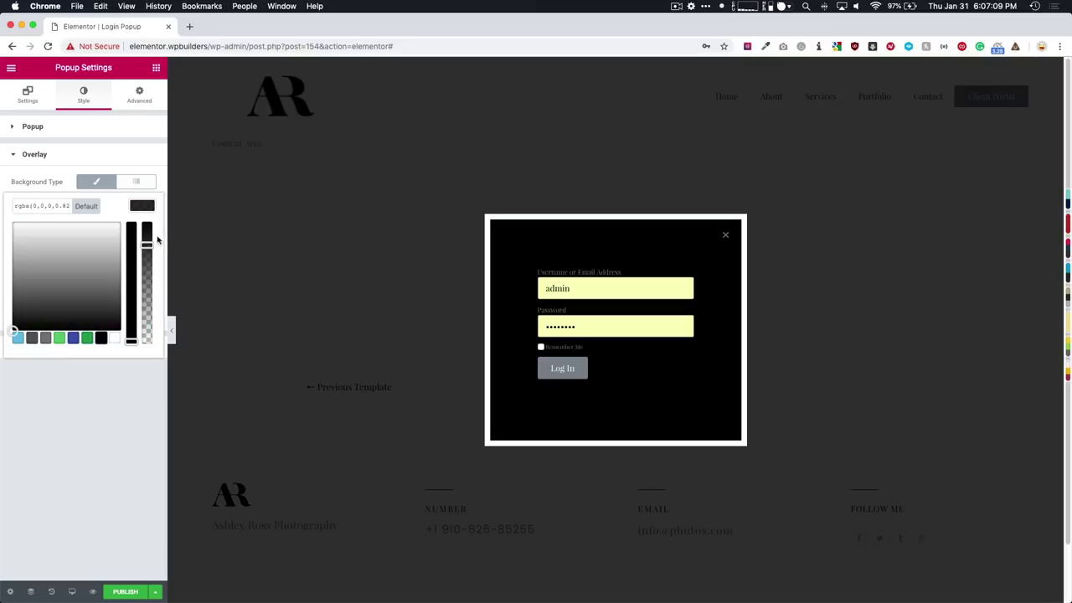
{"action": "left_click_drag", "start_coordinate": [147, 244], "coordinate": [146, 300]}
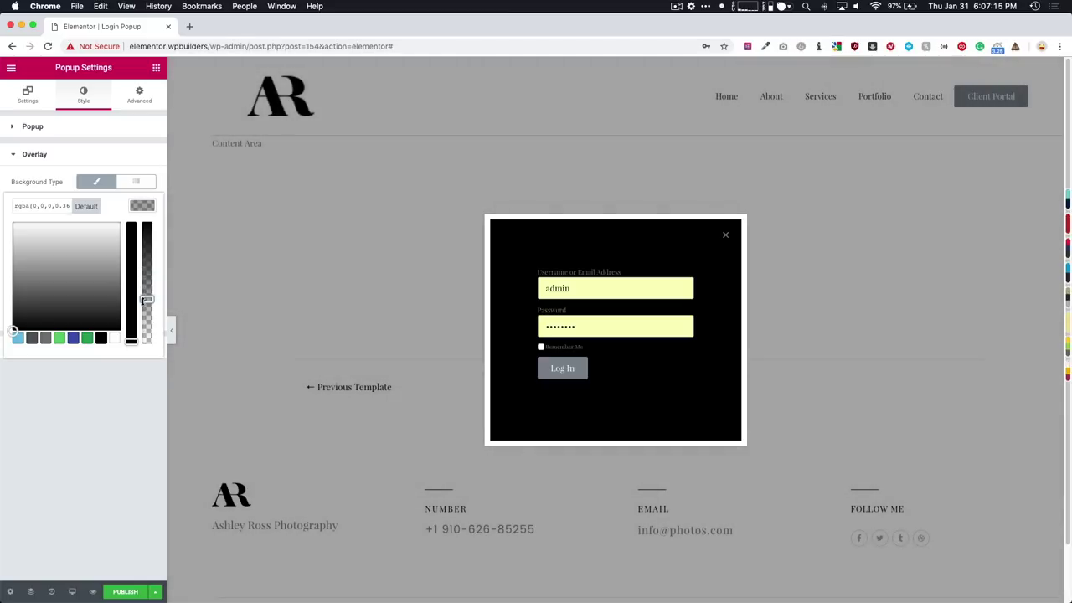
{"action": "left_click", "coordinate": [94, 395]}
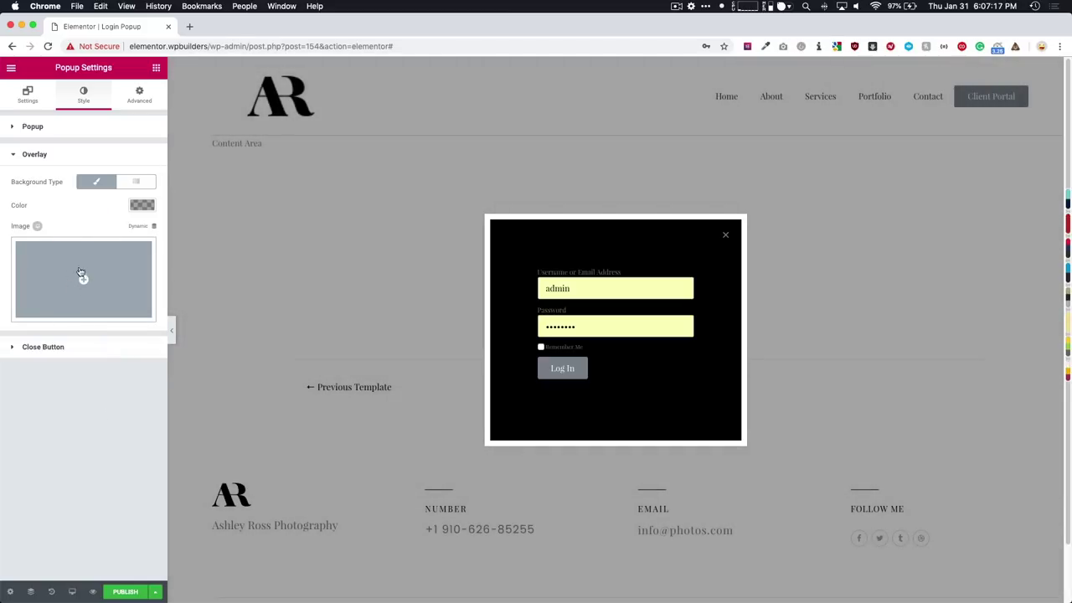
Step: Keep the popup's close button position as Inside and set its vertical and horizontal positions to 4.4 each
{"action": "left_click", "coordinate": [90, 347]}
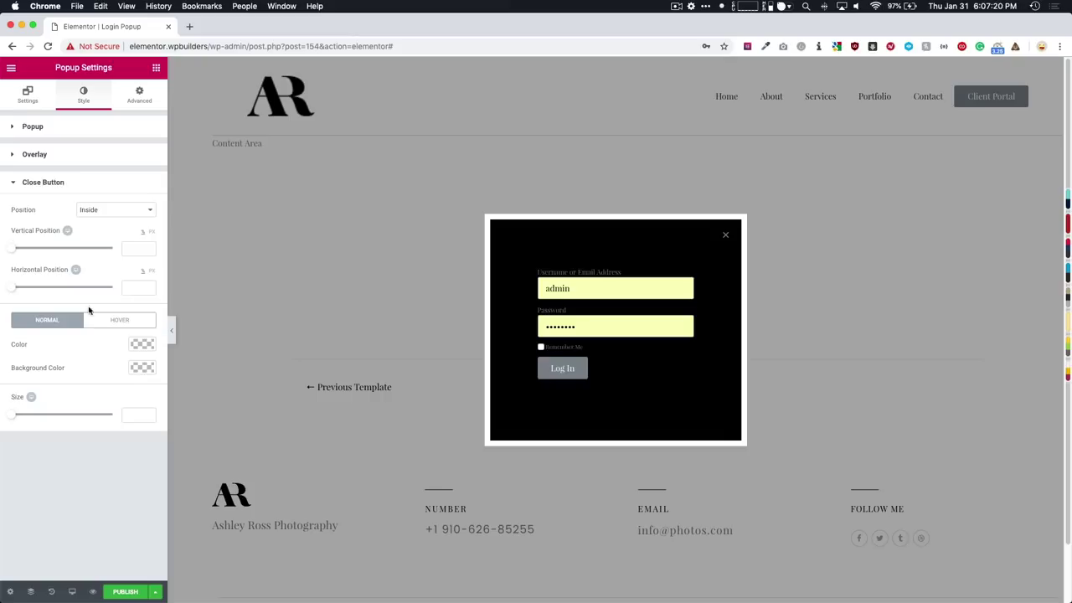
{"action": "left_click", "coordinate": [100, 210]}
{"action": "left_click", "coordinate": [99, 220]}
{"action": "left_click", "coordinate": [122, 212]}
{"action": "left_click", "coordinate": [99, 199]}
{"action": "mouse_move", "coordinate": [10, 251]}
{"action": "left_mouse_down"}
{"action": "mouse_move", "coordinate": [105, 253]}
{"action": "mouse_move", "coordinate": [5, 253]}
{"action": "mouse_move", "coordinate": [15, 253]}
{"action": "left_mouse_up"}
{"action": "mouse_move", "coordinate": [12, 289]}
{"action": "left_mouse_down"}
{"action": "mouse_move", "coordinate": [108, 287]}
{"action": "mouse_move", "coordinate": [15, 288]}
{"action": "left_mouse_up"}
Step: Make the close button's normal color white and increase its size
{"action": "left_click", "coordinate": [139, 345]}
{"action": "left_click", "coordinate": [112, 476]}
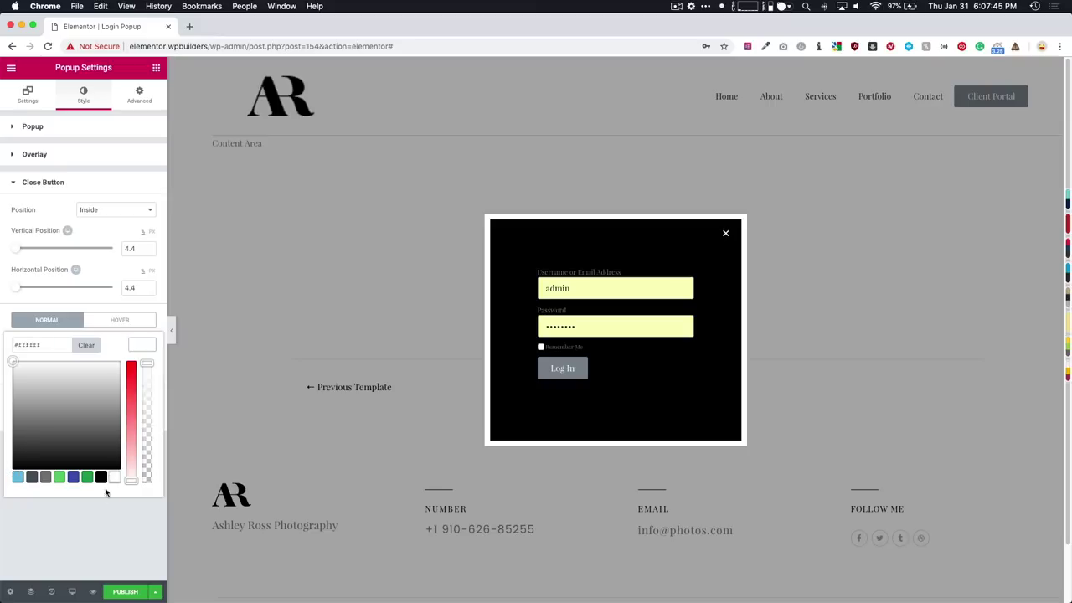
{"action": "left_click", "coordinate": [109, 531]}
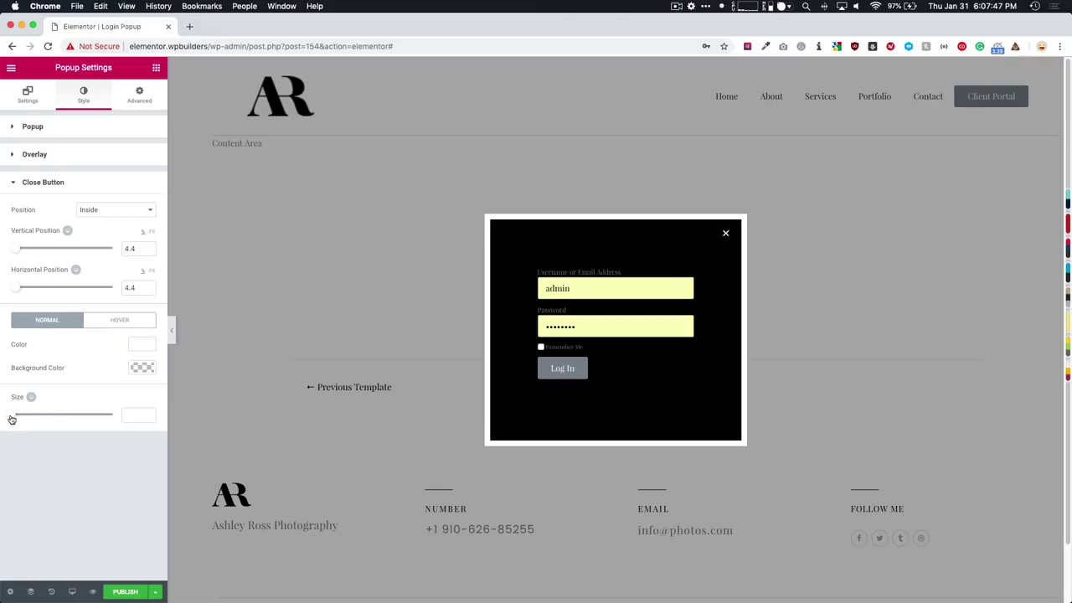
{"action": "left_click_drag", "start_coordinate": [14, 413], "coordinate": [38, 413]}
{"action": "left_click_drag", "start_coordinate": [39, 413], "coordinate": [36, 413]}
Step: Try the popup's options for preventing closing on overlay, preventing closing on ESC key and disabling page scrolling, switching each back off
{"action": "left_click", "coordinate": [131, 101]}
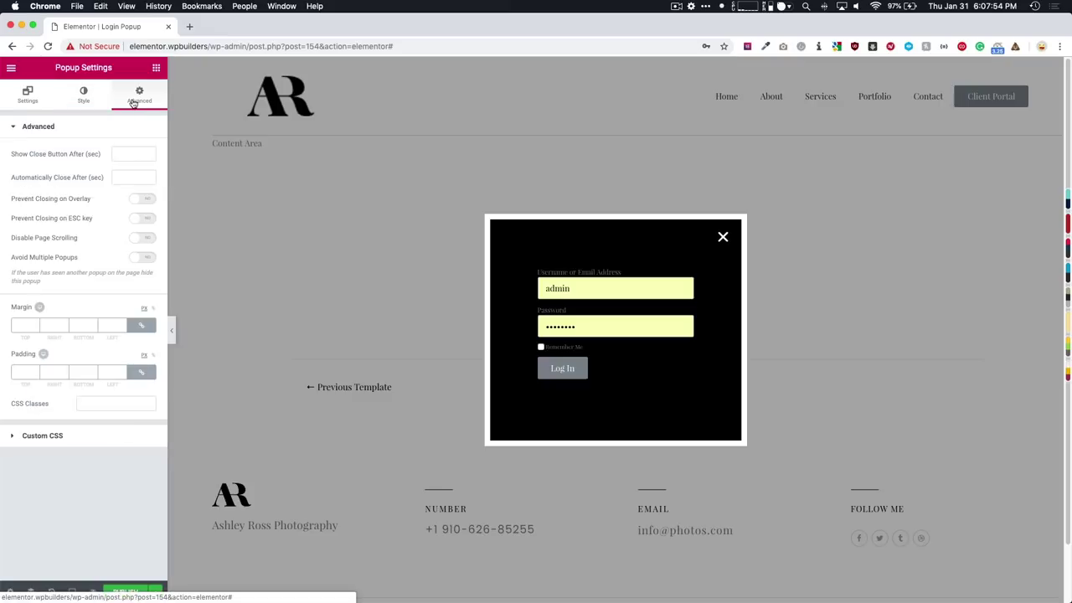
{"action": "left_click", "coordinate": [122, 152]}
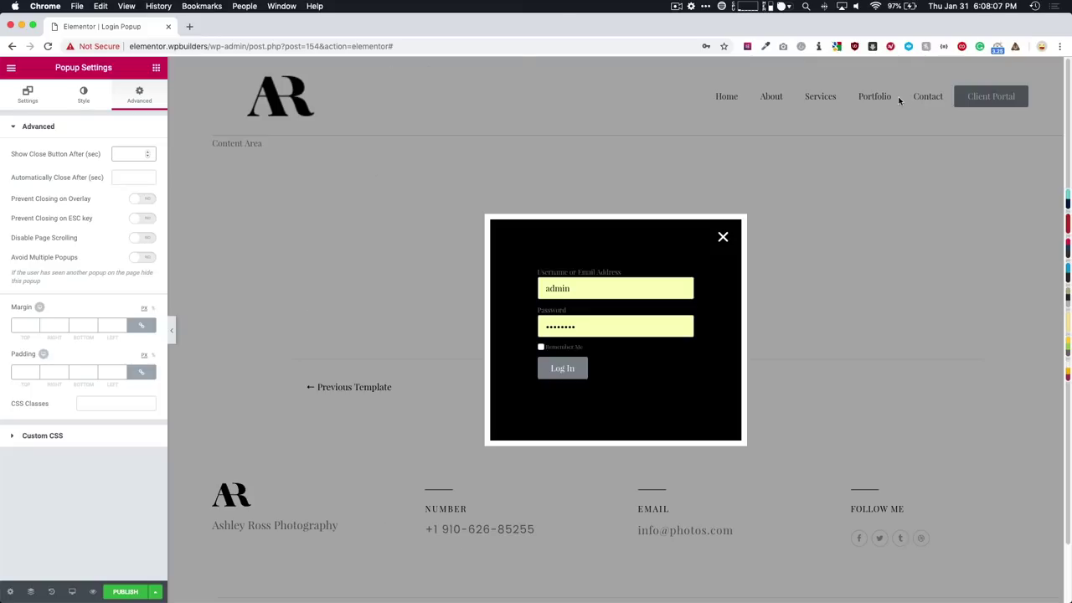
{"action": "left_click", "coordinate": [139, 201]}
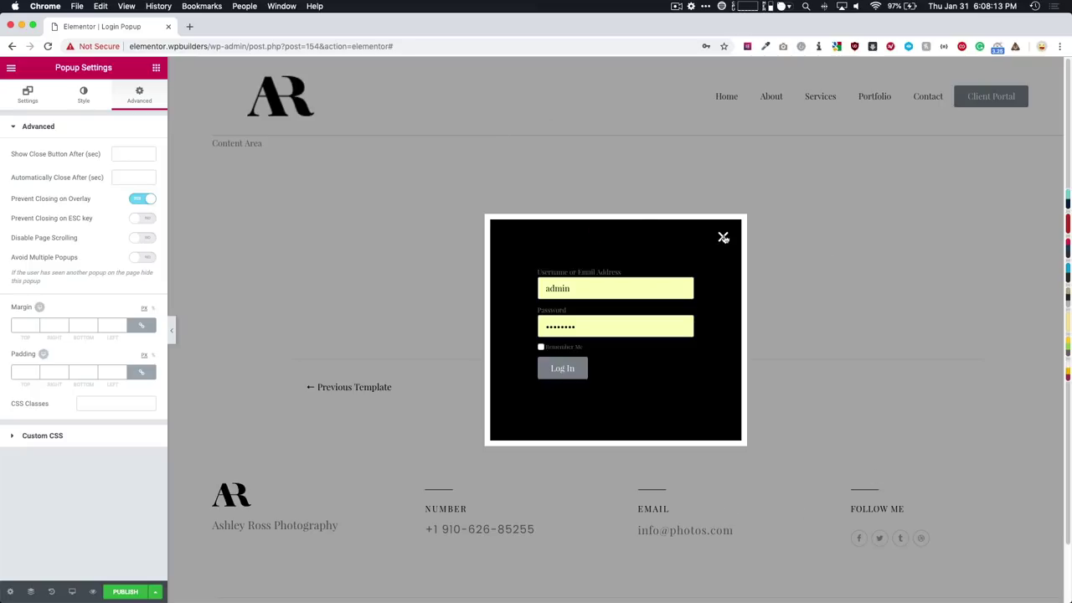
{"action": "left_click", "coordinate": [138, 202]}
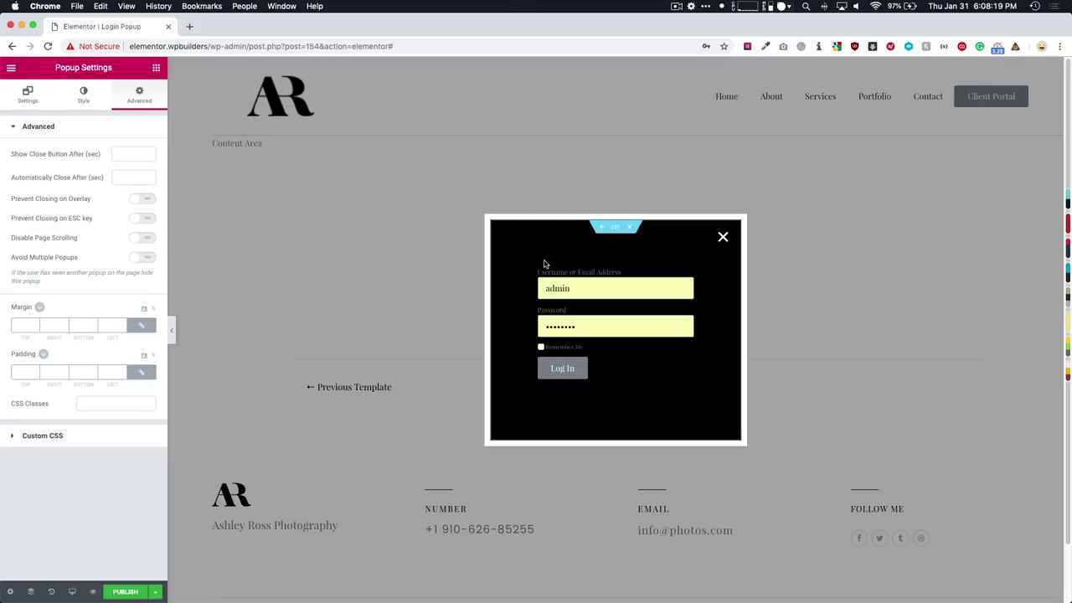
{"action": "left_click", "coordinate": [145, 220]}
{"action": "left_click", "coordinate": [145, 220]}
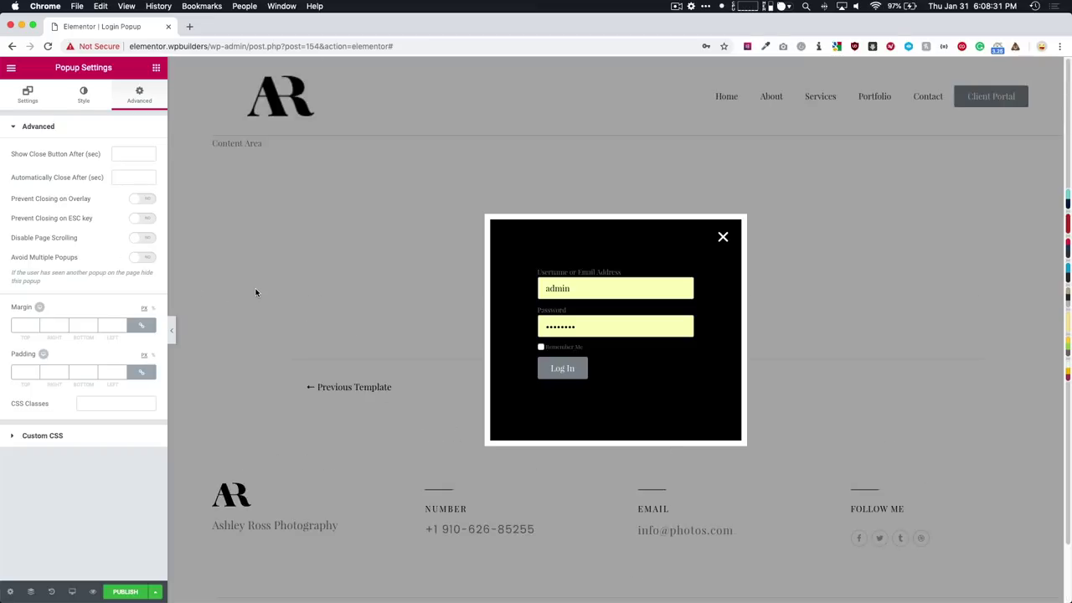
{"action": "left_click", "coordinate": [141, 239]}
{"action": "left_click", "coordinate": [139, 238]}
Step: Examine the popup's Avoid Multiple Popups option and the custom CSS area without changing them
{"action": "left_click_drag", "start_coordinate": [15, 259], "coordinate": [77, 261]}
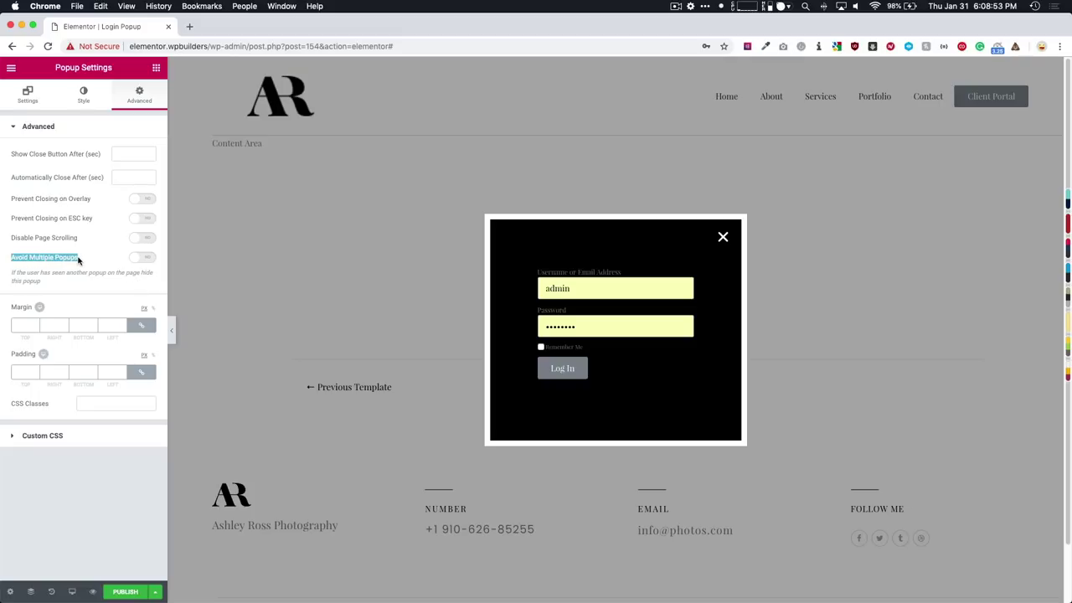
{"action": "left_click", "coordinate": [118, 264]}
{"action": "left_click", "coordinate": [60, 435]}
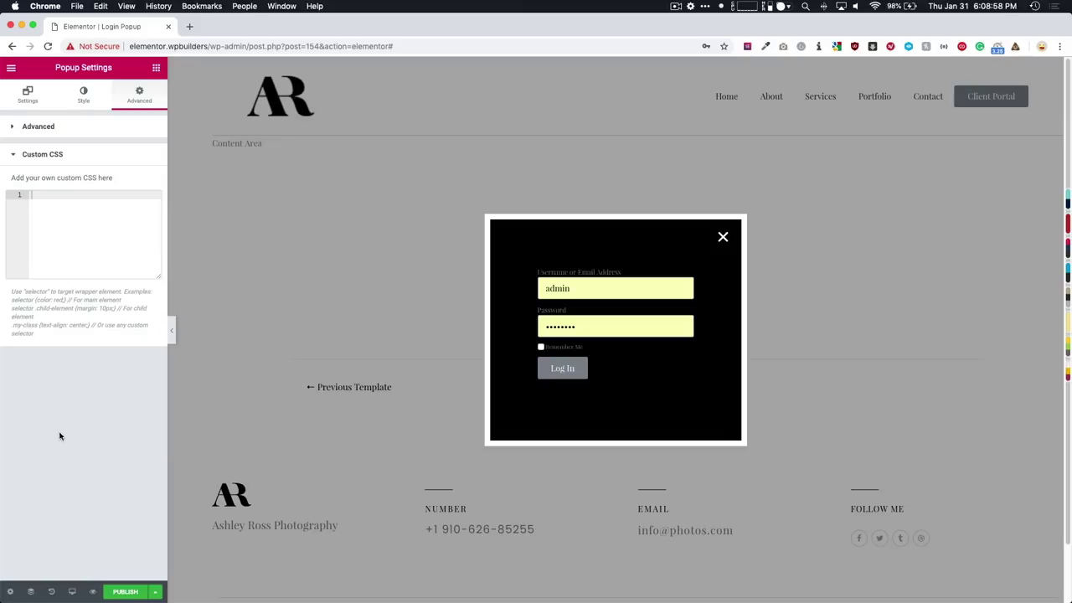
{"action": "left_click", "coordinate": [54, 132]}
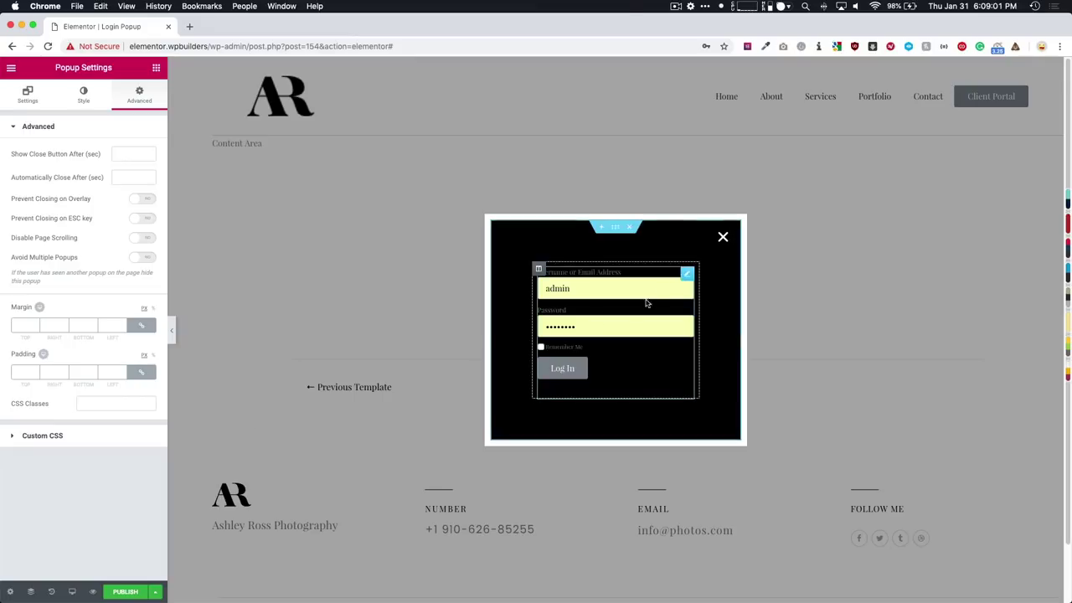
Step: Hide the Login widget's field labels and set its button alignment to justified
{"action": "left_click", "coordinate": [571, 313]}
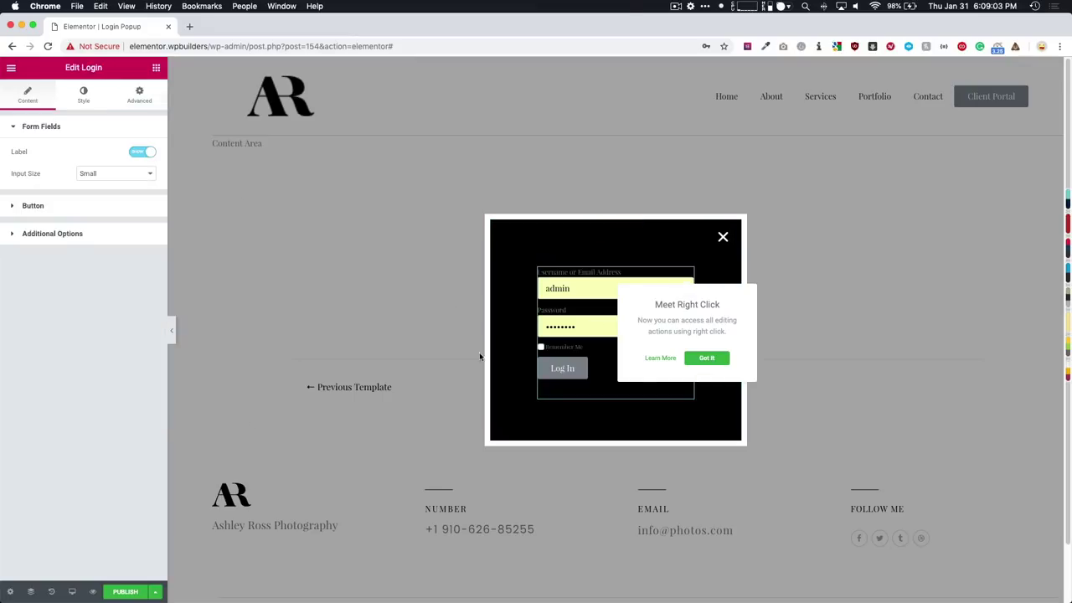
{"action": "left_click", "coordinate": [706, 360]}
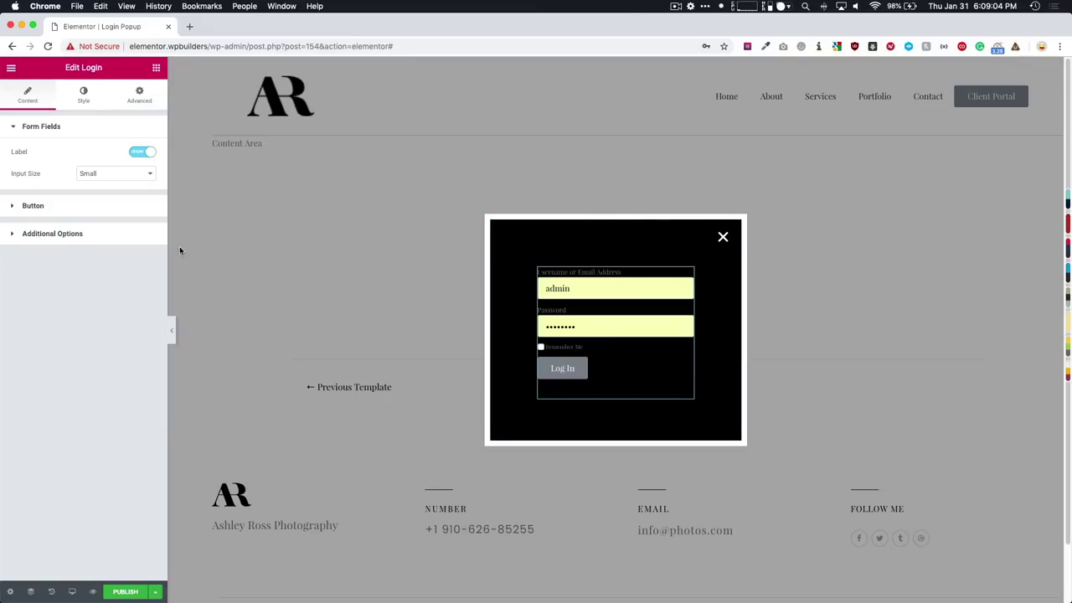
{"action": "left_click", "coordinate": [138, 153]}
{"action": "left_click", "coordinate": [86, 206]}
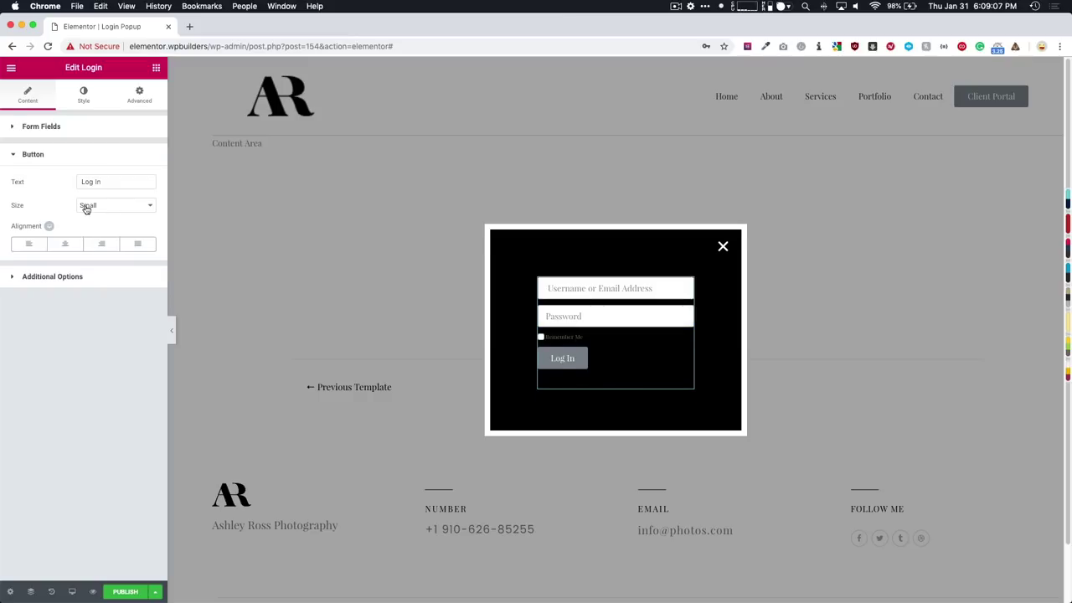
{"action": "left_click", "coordinate": [133, 244]}
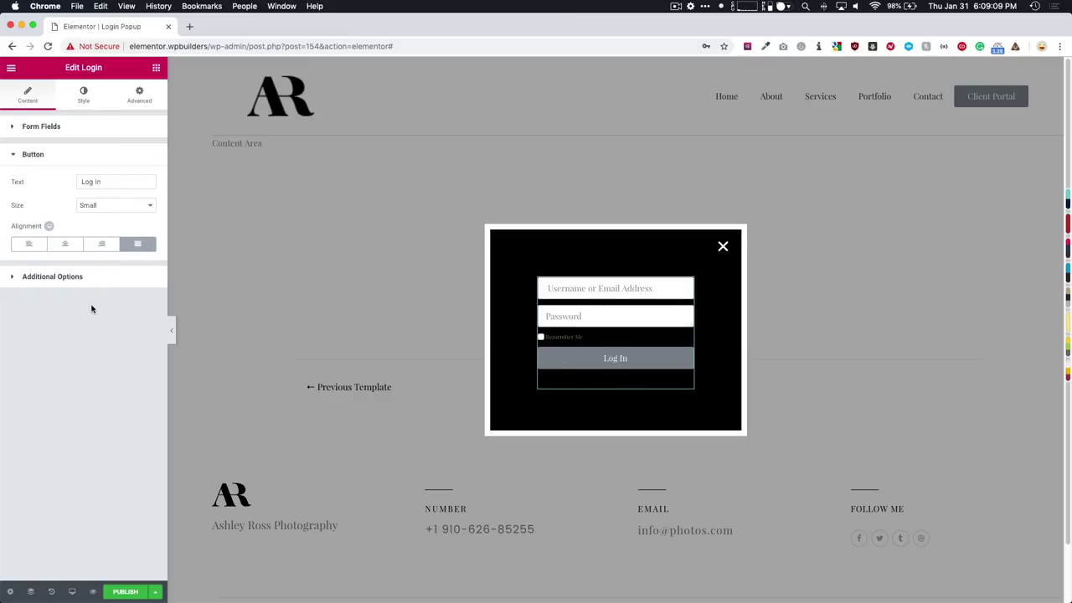
Step: Style the Log In button with black text on a white background
{"action": "left_click", "coordinate": [84, 104]}
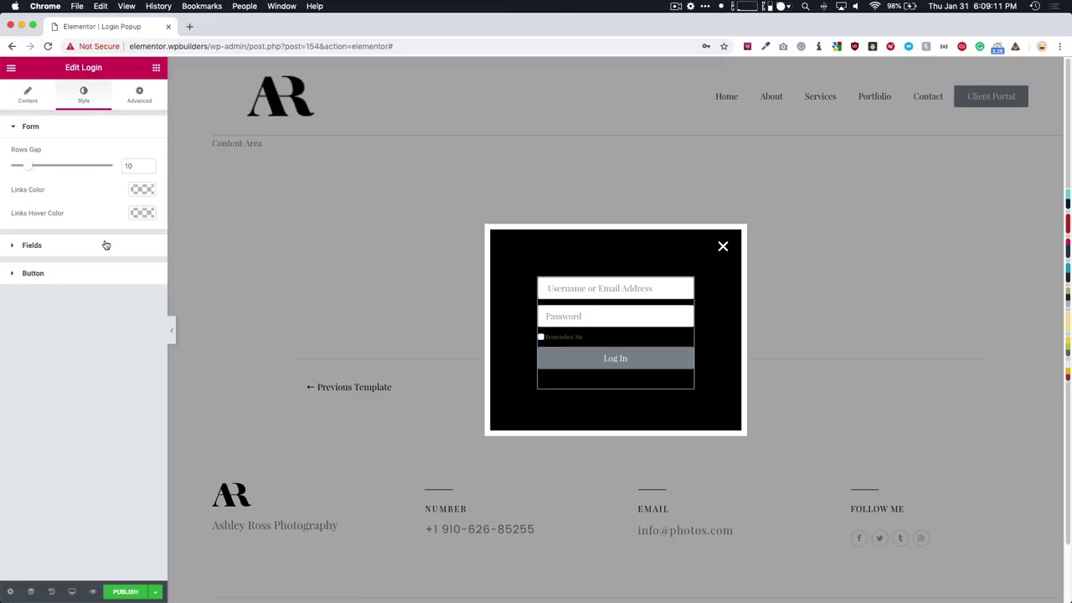
{"action": "left_click", "coordinate": [94, 273]}
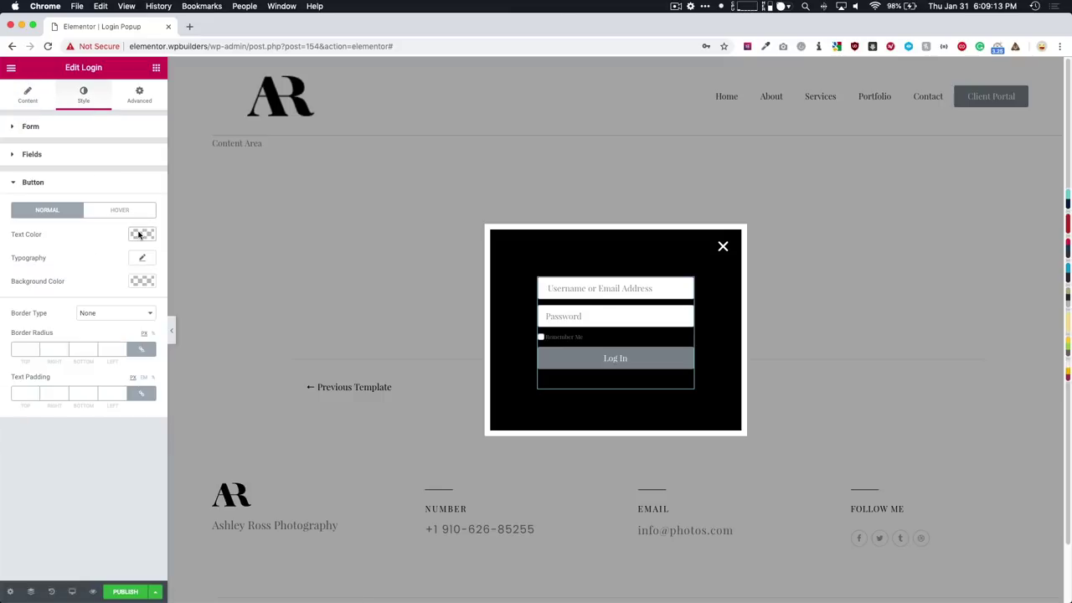
{"action": "left_click", "coordinate": [140, 235]}
{"action": "left_click", "coordinate": [101, 366]}
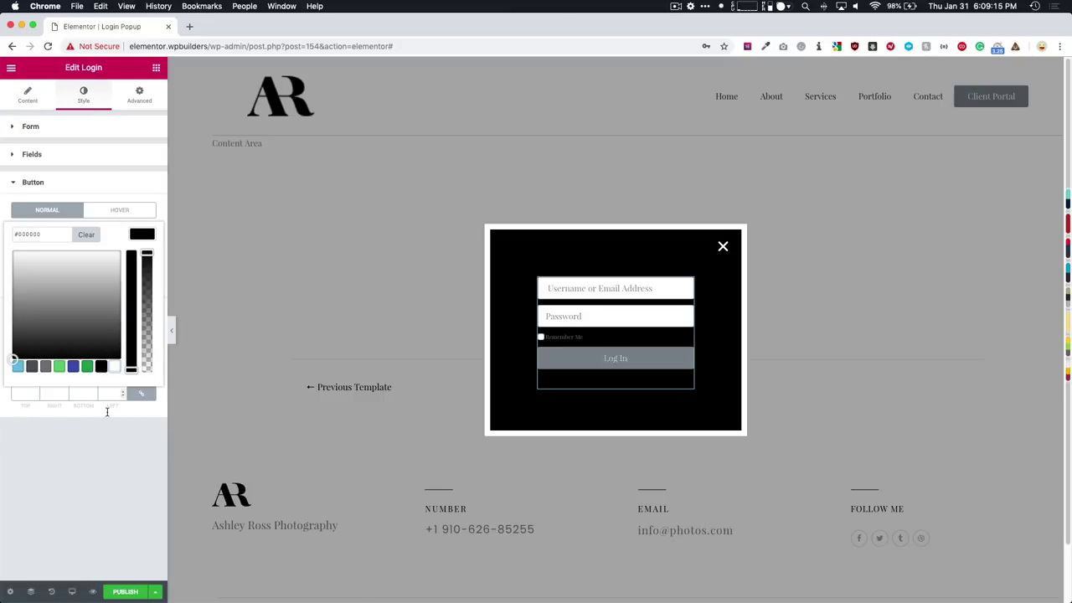
{"action": "left_click", "coordinate": [108, 411]}
{"action": "left_click", "coordinate": [143, 281]}
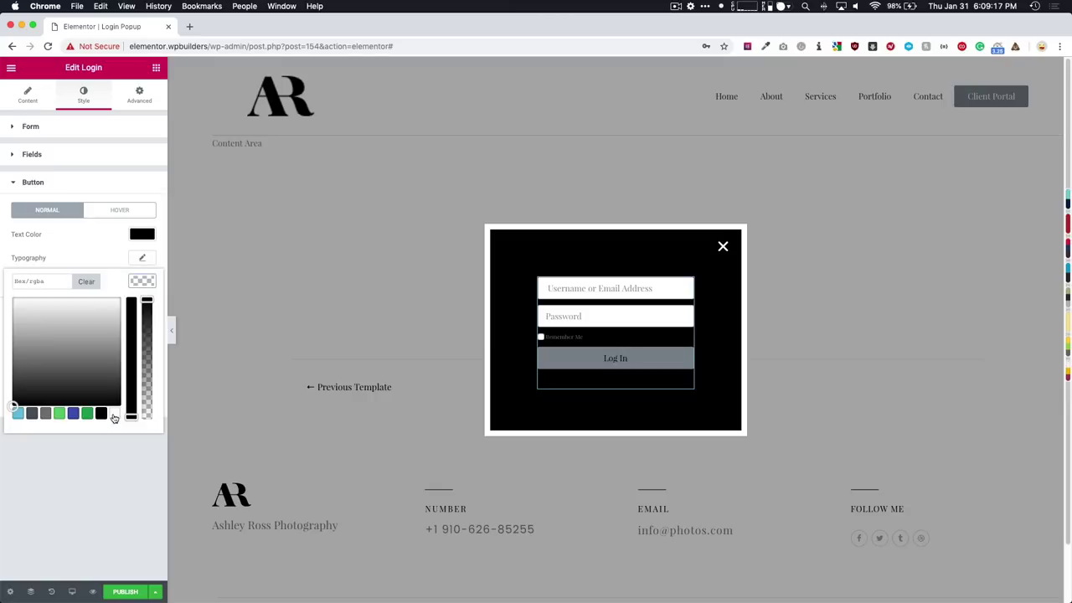
{"action": "left_click", "coordinate": [76, 487]}
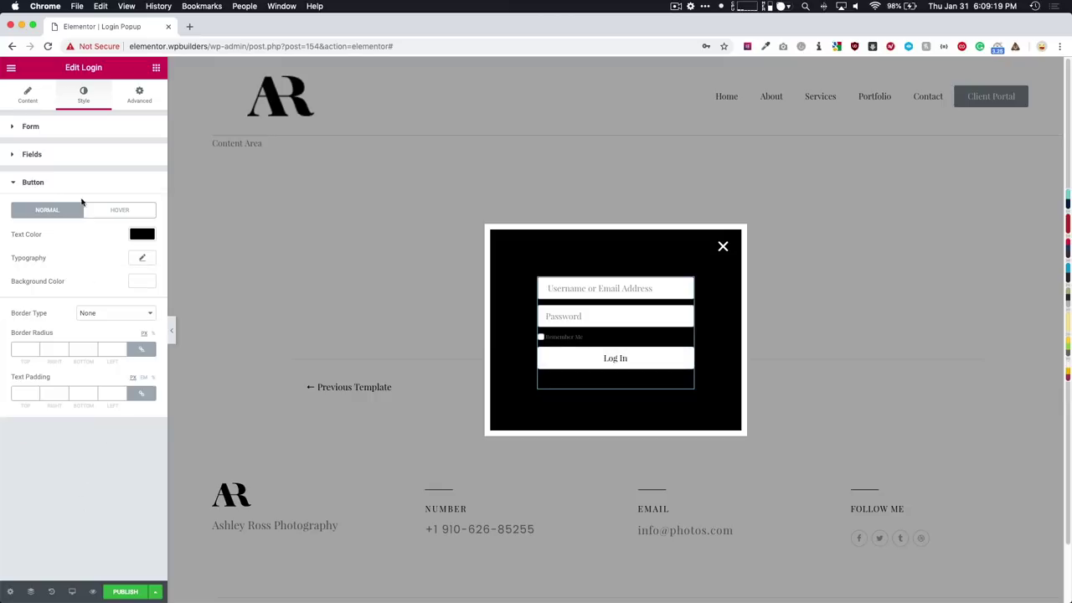
Step: Try adjusting the typography size of the login fields, and set the form's rows gap to 9
{"action": "left_click", "coordinate": [66, 157]}
{"action": "left_click", "coordinate": [143, 207]}
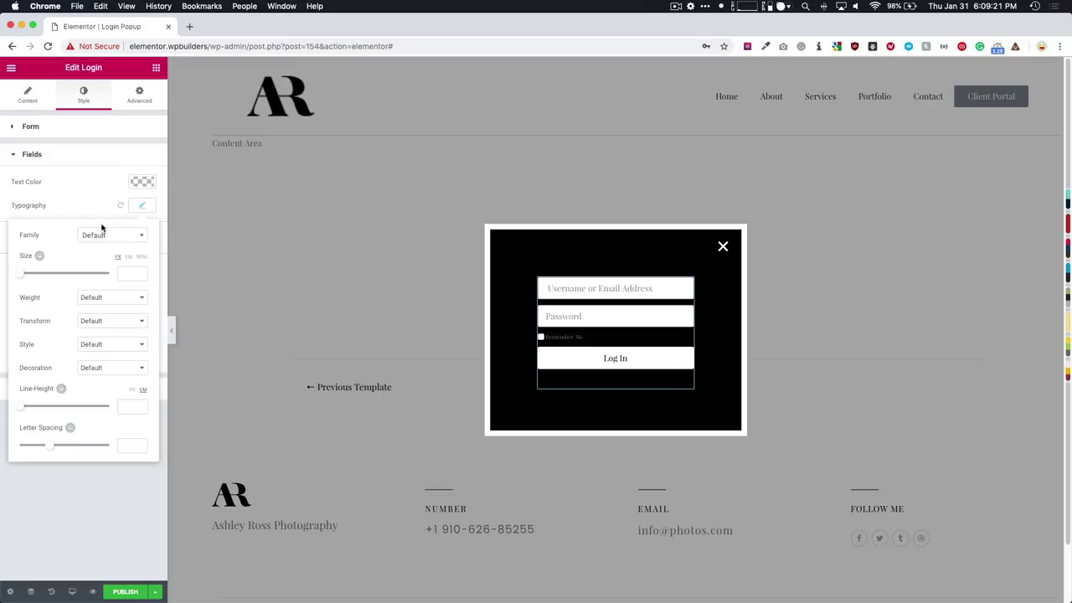
{"action": "left_click_drag", "start_coordinate": [23, 275], "coordinate": [36, 273]}
{"action": "left_click", "coordinate": [82, 201]}
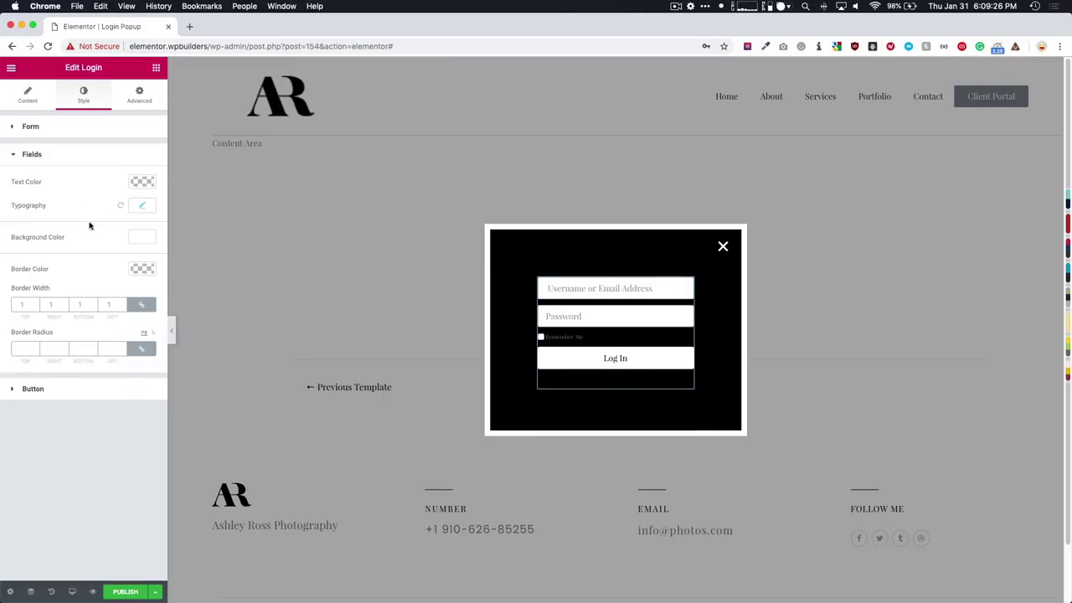
{"action": "left_click", "coordinate": [86, 127]}
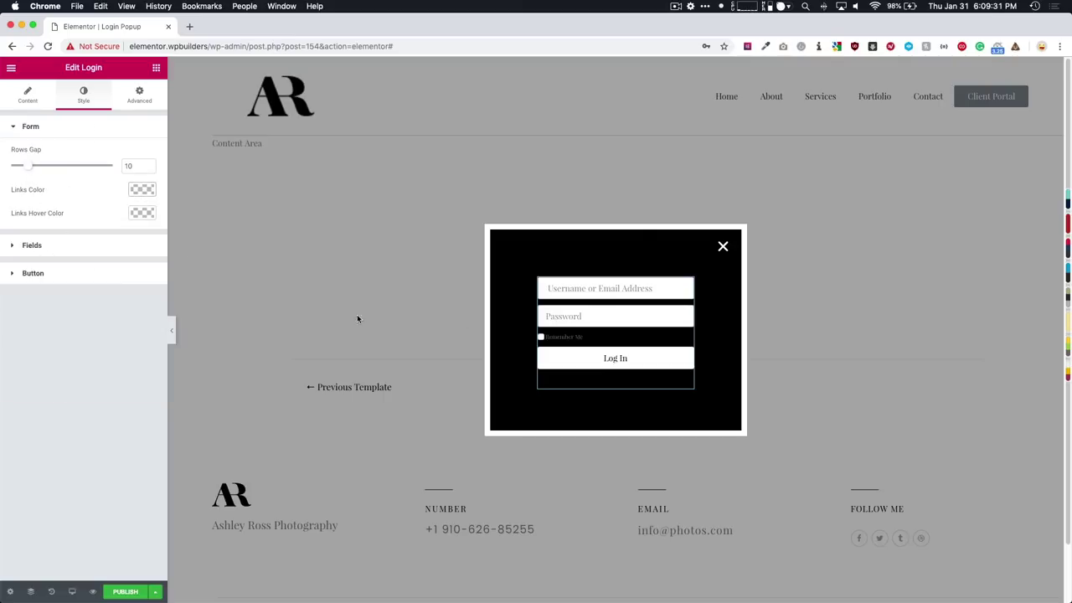
{"action": "mouse_move", "coordinate": [33, 167]}
{"action": "left_mouse_down"}
{"action": "mouse_move", "coordinate": [48, 169]}
{"action": "mouse_move", "coordinate": [23, 168]}
{"action": "left_mouse_up"}
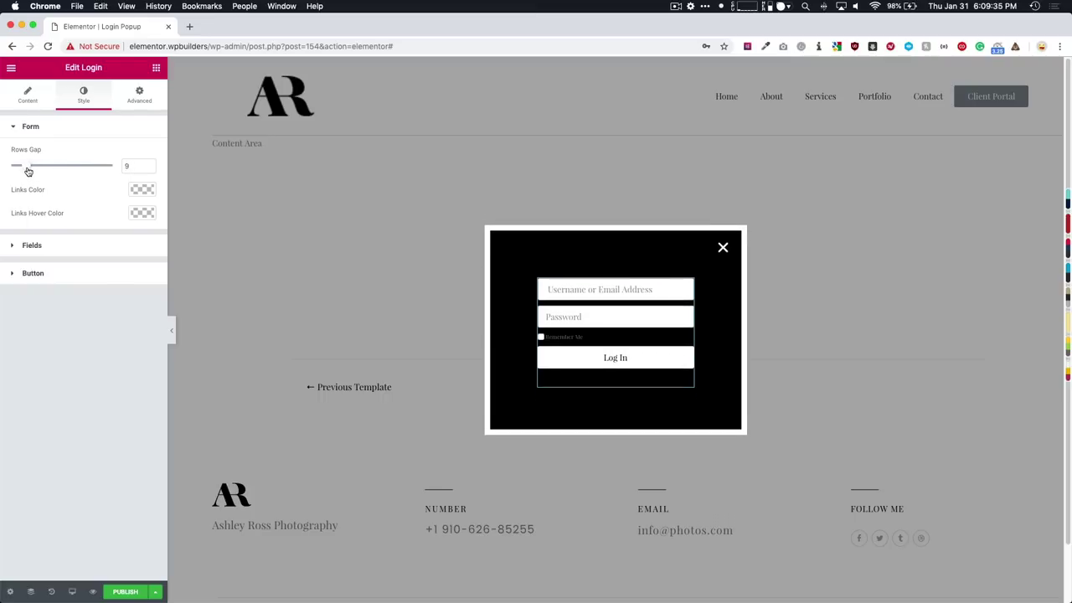
{"action": "left_click", "coordinate": [21, 96]}
{"action": "left_click", "coordinate": [48, 234]}
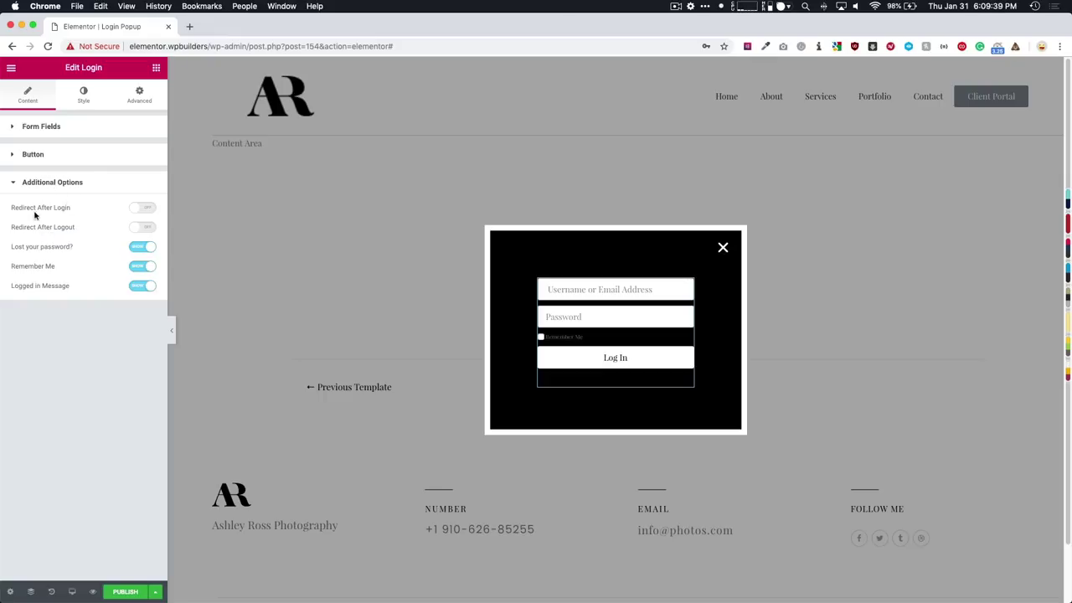
{"action": "left_click", "coordinate": [140, 208]}
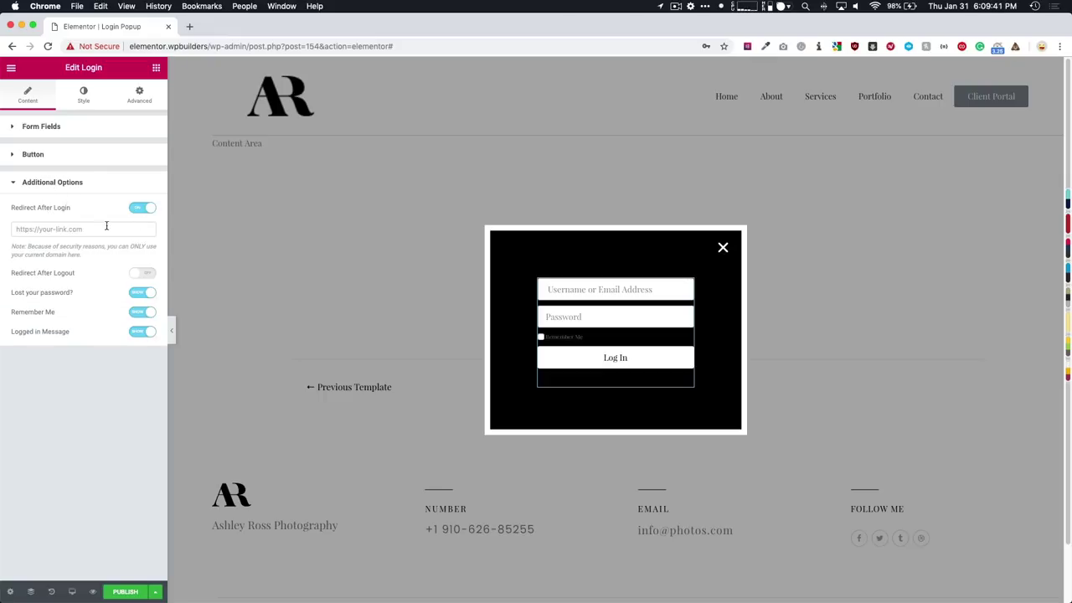
{"action": "left_click_drag", "start_coordinate": [210, 47], "coordinate": [125, 47]}
{"action": "key", "text": "super+c"}
{"action": "left_click", "coordinate": [60, 229]}
{"action": "type", "text": "http://"}
{"action": "key", "text": "super+v"}
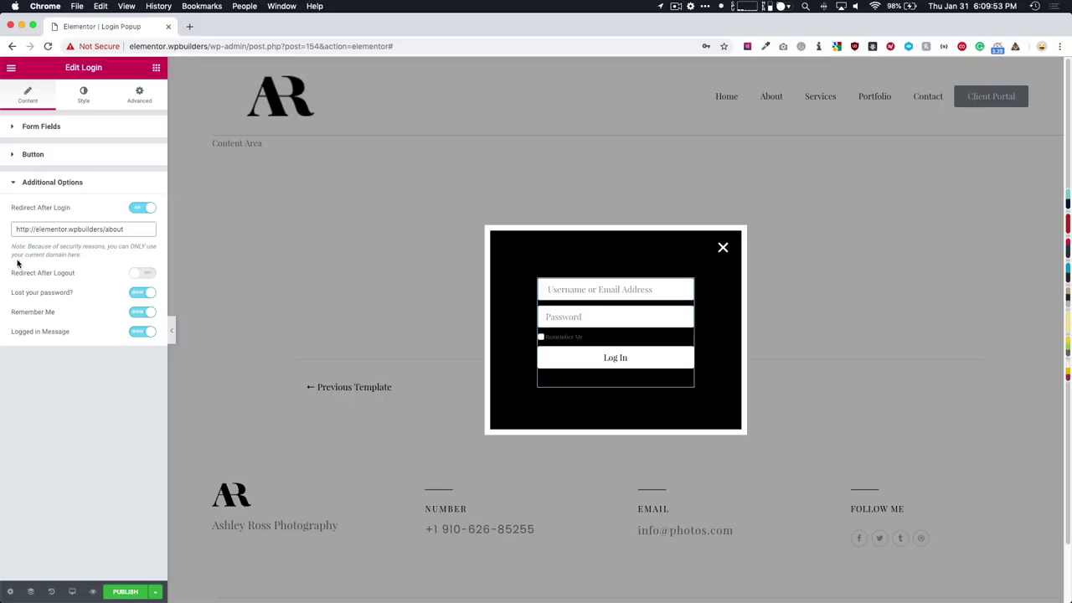
{"action": "left_click", "coordinate": [140, 293]}
{"action": "left_click", "coordinate": [140, 293]}
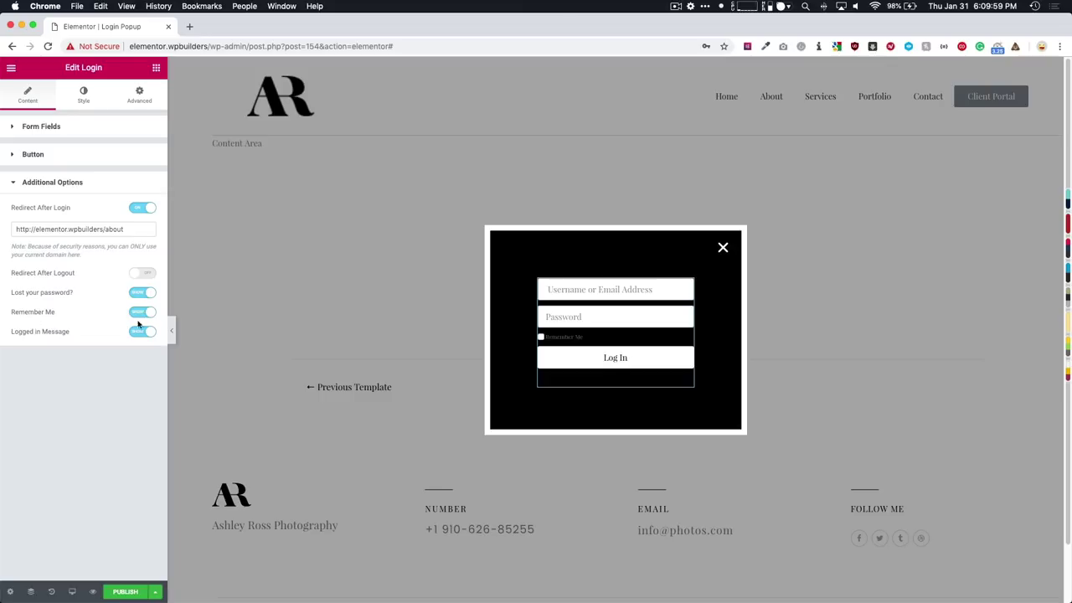
{"action": "left_click", "coordinate": [50, 134]}
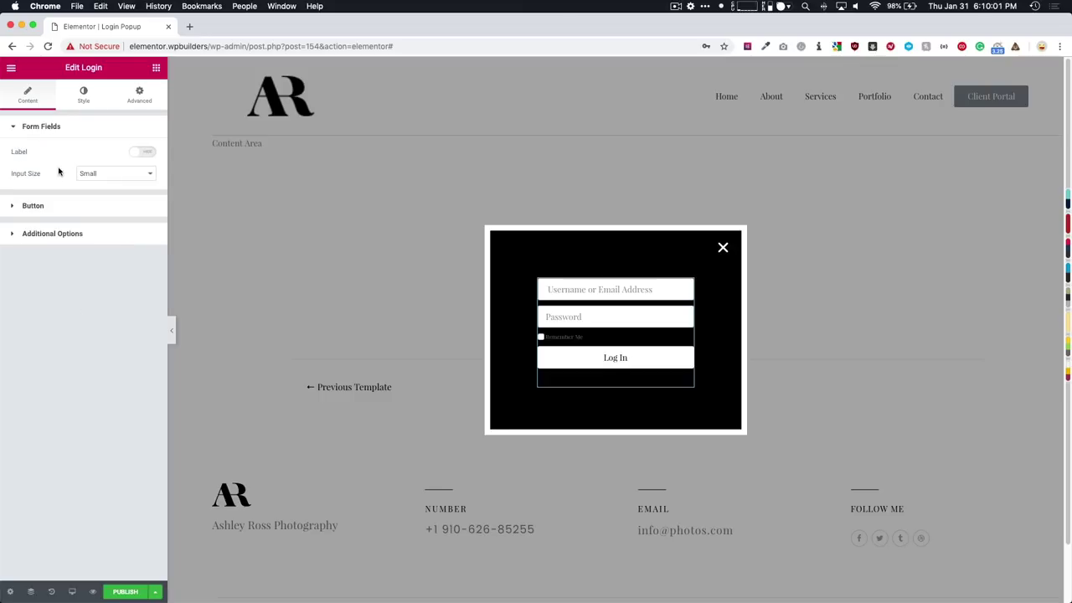
{"action": "left_click", "coordinate": [73, 207]}
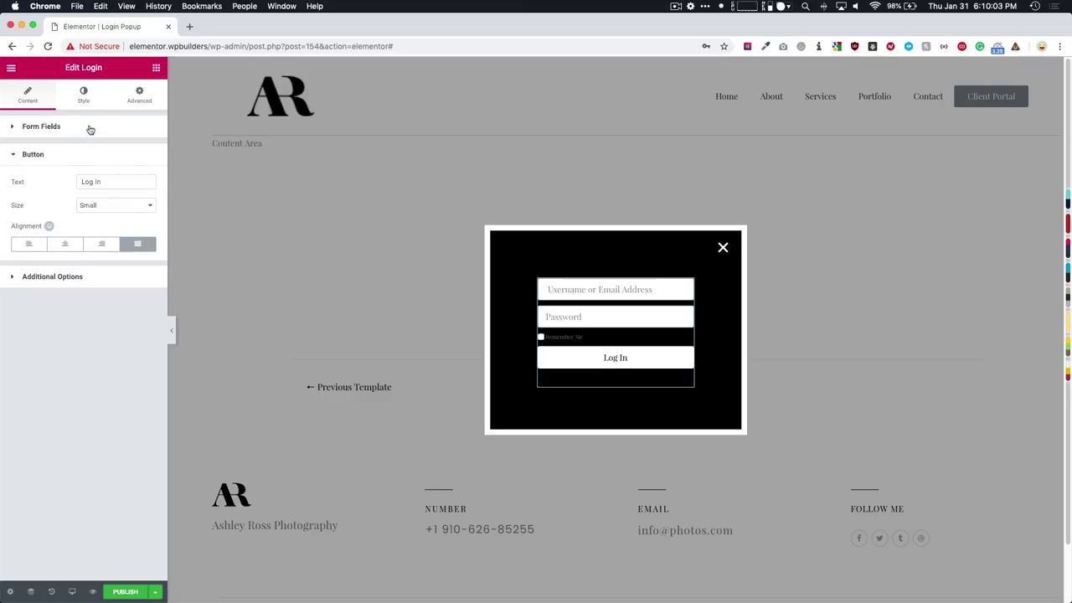
Step: Set the text color of the login fields to black
{"action": "left_click", "coordinate": [83, 96]}
{"action": "left_click", "coordinate": [48, 245]}
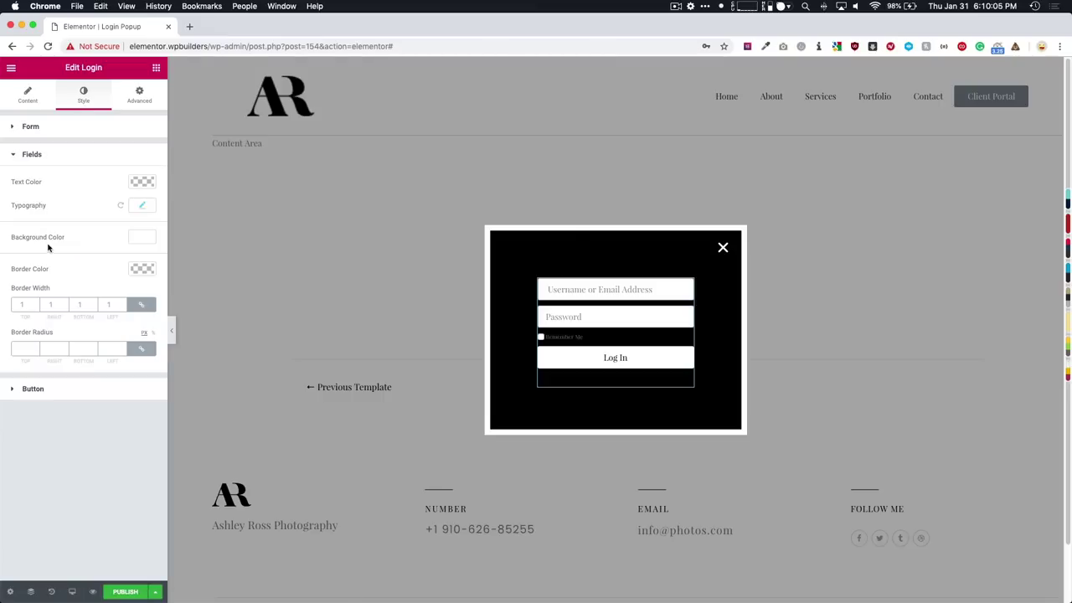
{"action": "left_click", "coordinate": [143, 182]}
{"action": "left_click", "coordinate": [116, 315]}
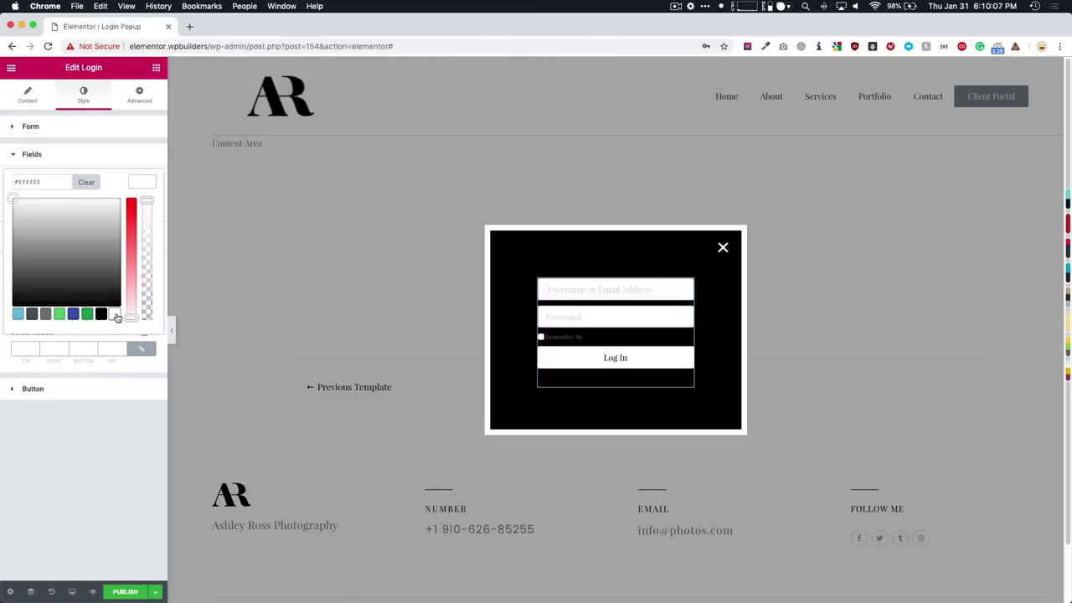
{"action": "left_click", "coordinate": [101, 314]}
{"action": "left_click", "coordinate": [95, 410]}
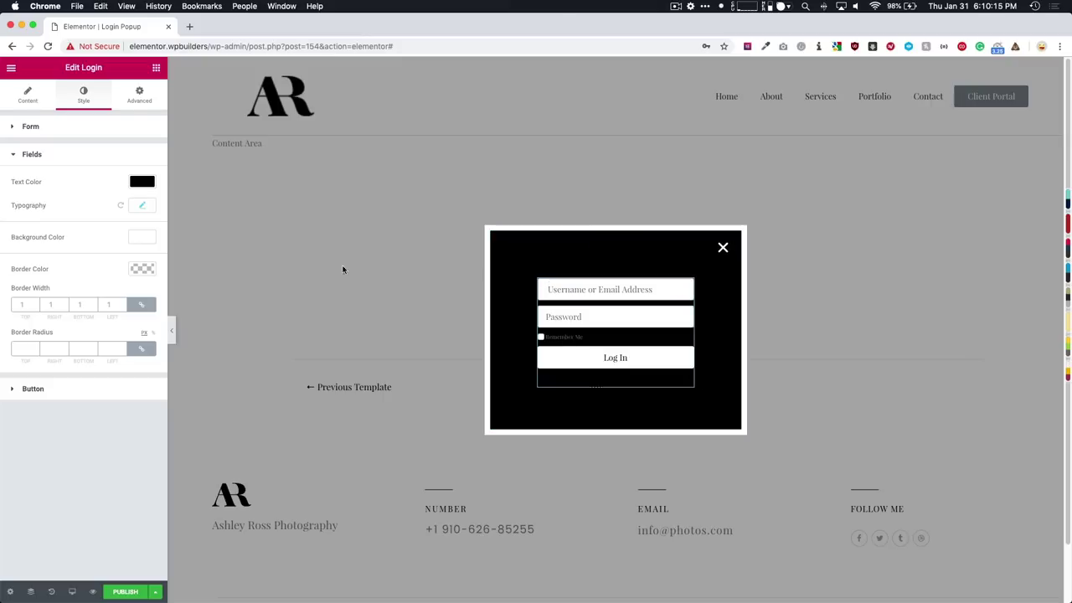
Step: Set the login form's links color to white (#ffffff) and check the links hover color setting
{"action": "left_click", "coordinate": [36, 127]}
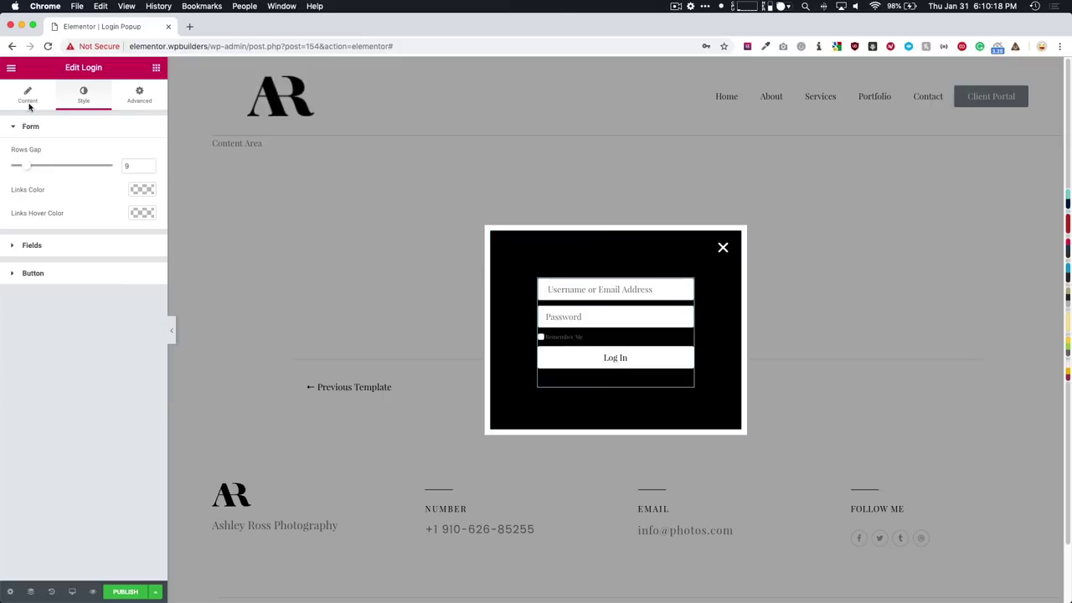
{"action": "left_click", "coordinate": [142, 189]}
{"action": "left_click", "coordinate": [114, 323]}
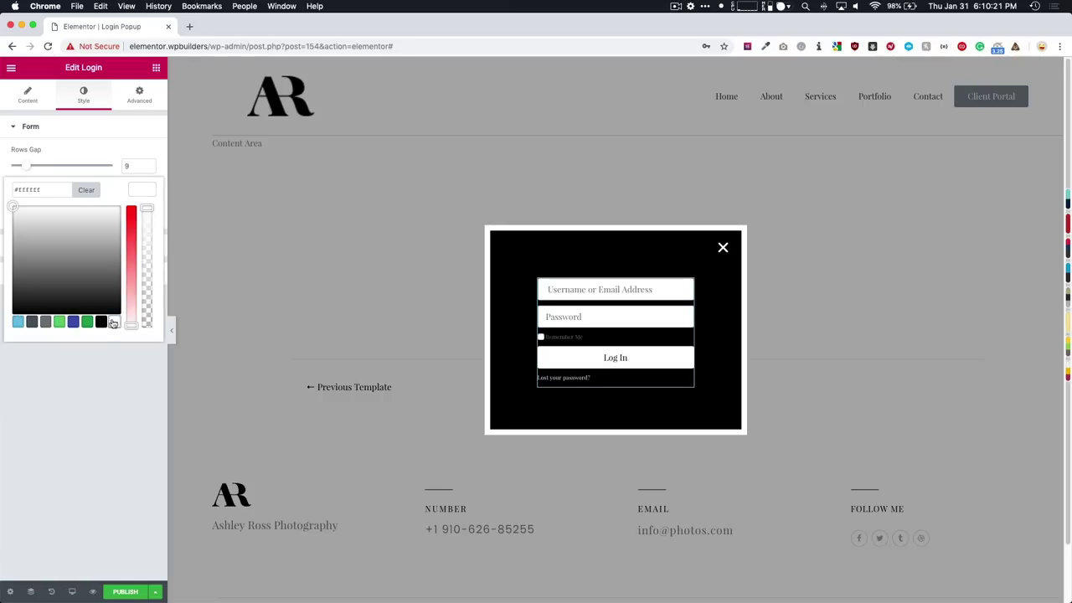
{"action": "left_click", "coordinate": [77, 381]}
{"action": "left_click", "coordinate": [141, 215]}
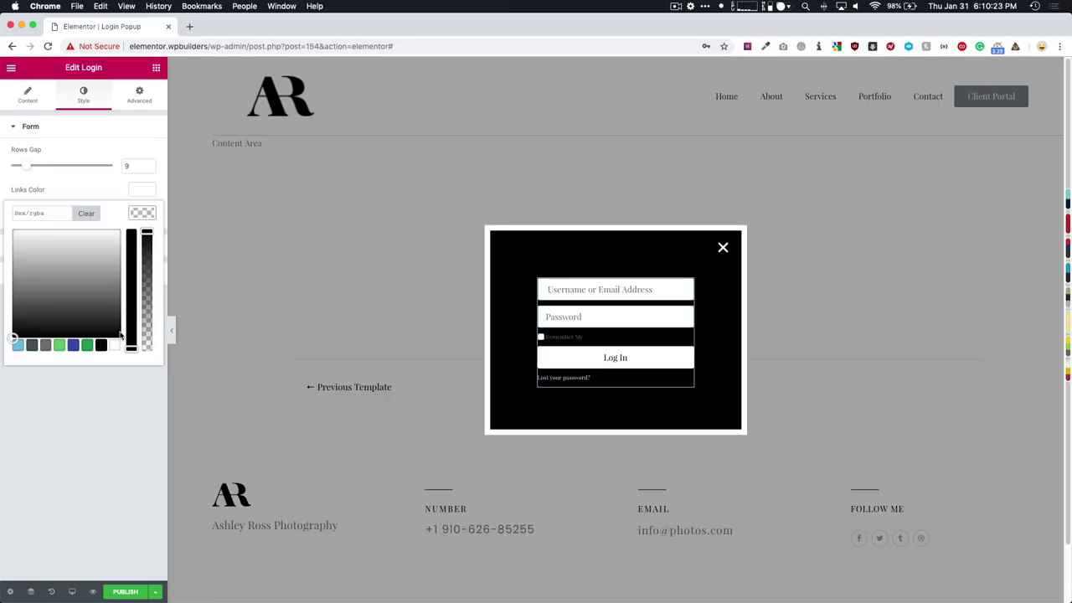
{"action": "left_click", "coordinate": [107, 370]}
Step: Set the Log In button's hover text color to black with an opacity of 0.72
{"action": "left_click", "coordinate": [60, 279]}
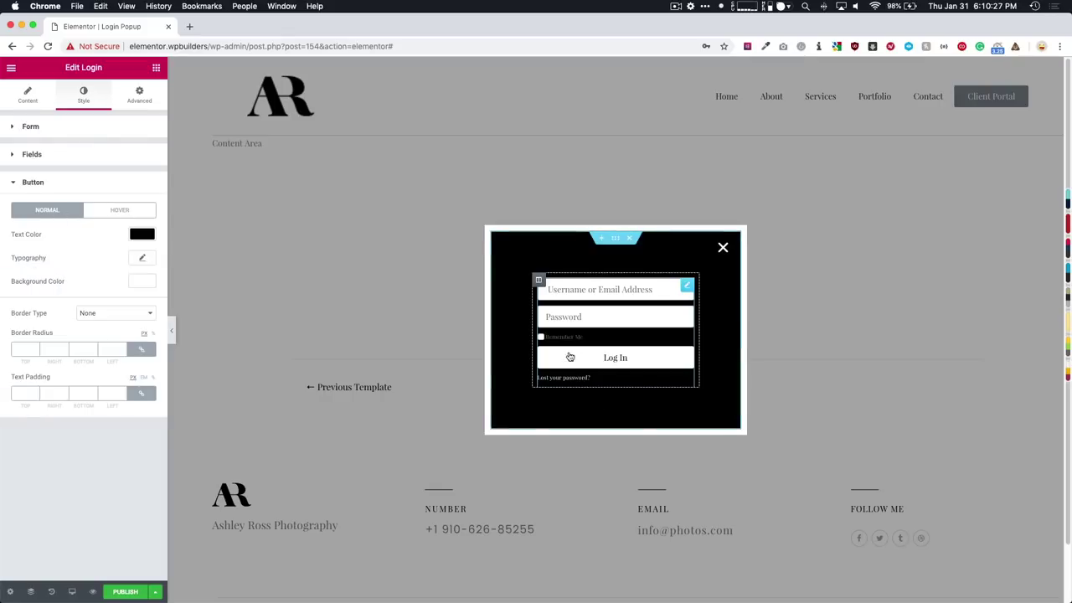
{"action": "left_click", "coordinate": [115, 207]}
{"action": "left_click", "coordinate": [143, 234]}
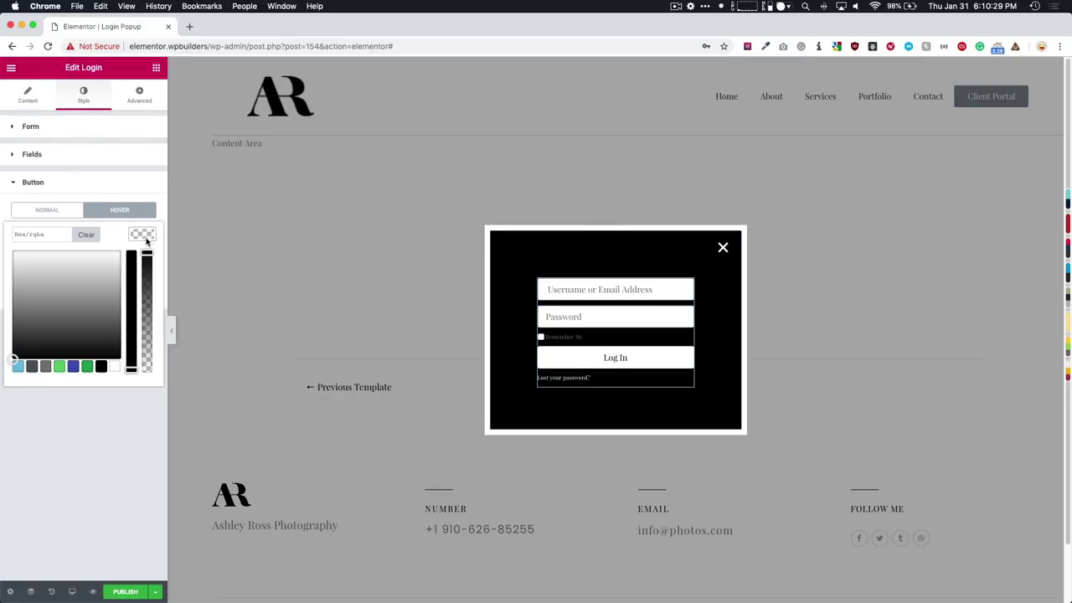
{"action": "left_click", "coordinate": [115, 366]}
{"action": "left_click_drag", "start_coordinate": [142, 254], "coordinate": [145, 293]}
{"action": "left_click", "coordinate": [116, 421]}
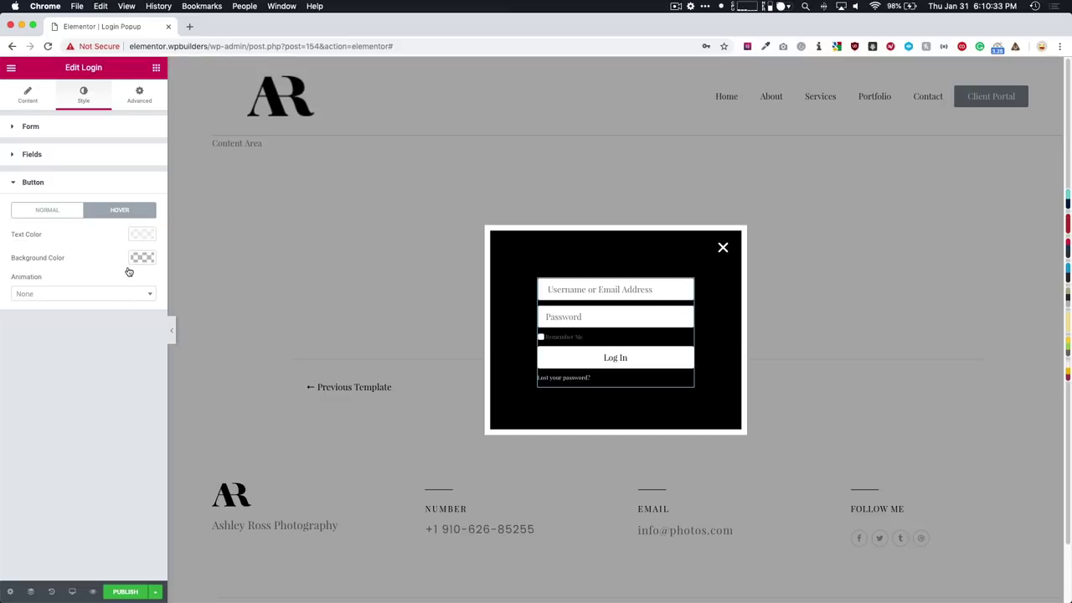
{"action": "left_click", "coordinate": [141, 234]}
{"action": "left_click", "coordinate": [109, 374]}
{"action": "left_click", "coordinate": [105, 432]}
Step: Give the Log In button a semi-transparent white background color for its hover state
{"action": "left_click", "coordinate": [142, 259]}
{"action": "left_click_drag", "start_coordinate": [147, 283], "coordinate": [146, 346]}
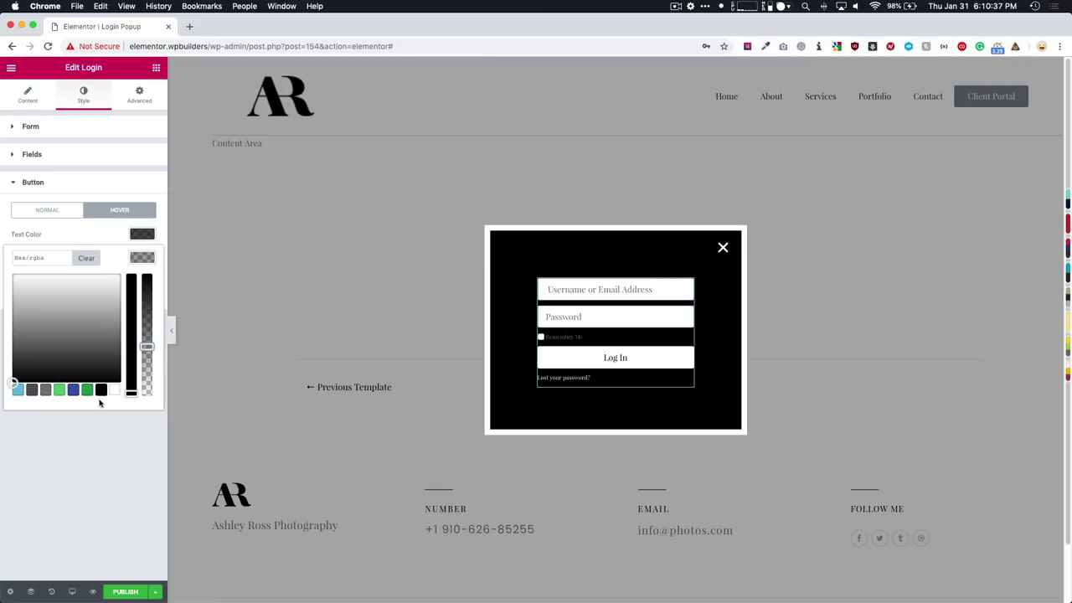
{"action": "left_click", "coordinate": [108, 391]}
{"action": "left_click", "coordinate": [104, 414]}
Step: Raise the opacity of the Log In button's hover text color to fully opaque black
{"action": "left_click", "coordinate": [145, 235]}
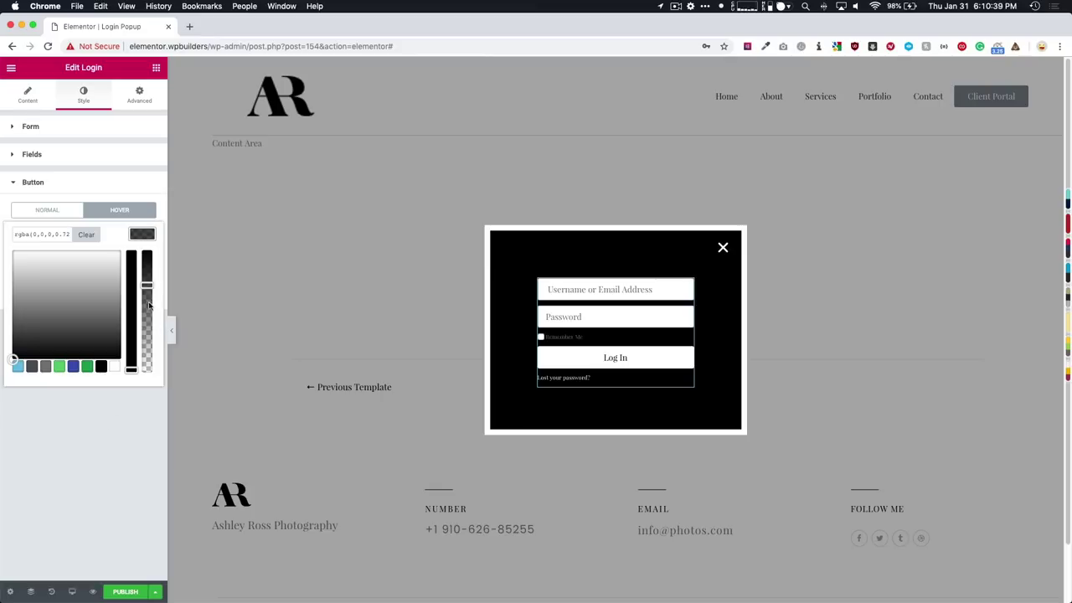
{"action": "left_click_drag", "start_coordinate": [149, 305], "coordinate": [147, 251]}
{"action": "left_click", "coordinate": [449, 423]}
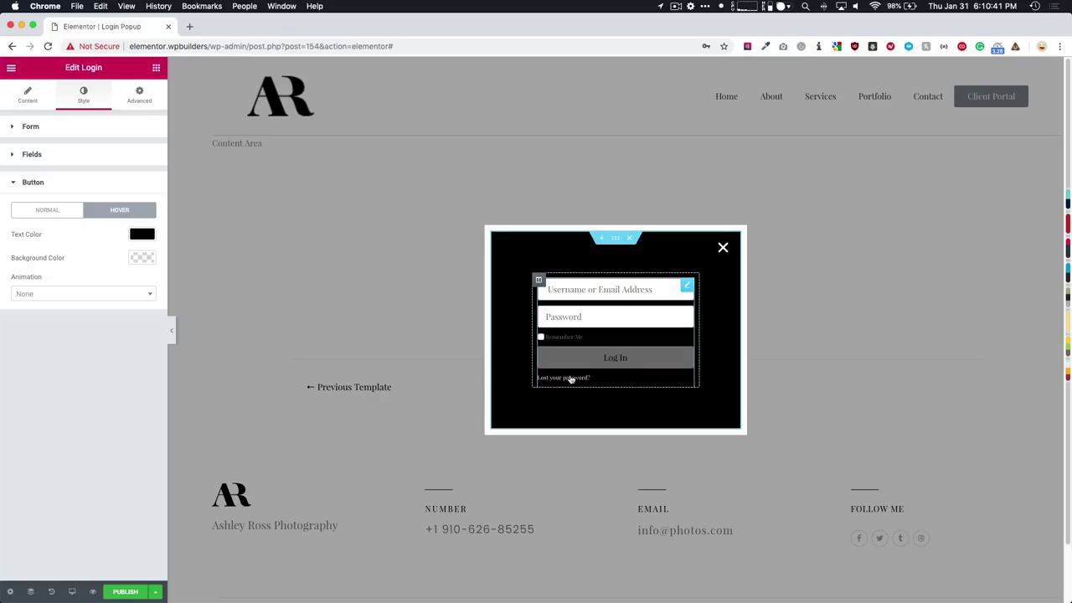
Step: Increase the opacity of the Log In button's white hover background so it is only slightly transparent
{"action": "left_click", "coordinate": [142, 258]}
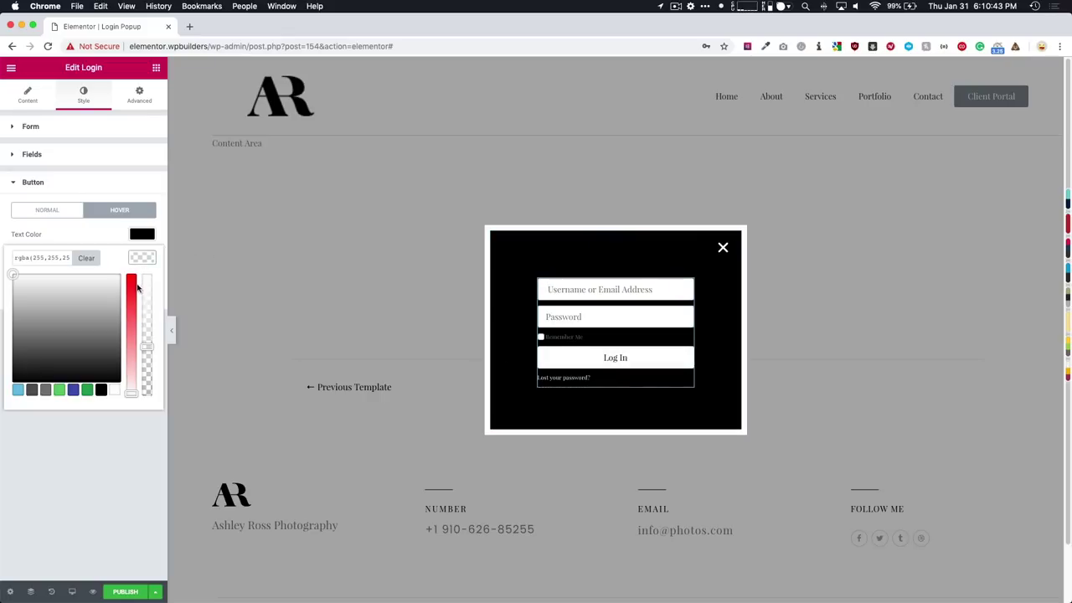
{"action": "left_click_drag", "start_coordinate": [145, 322], "coordinate": [147, 304]}
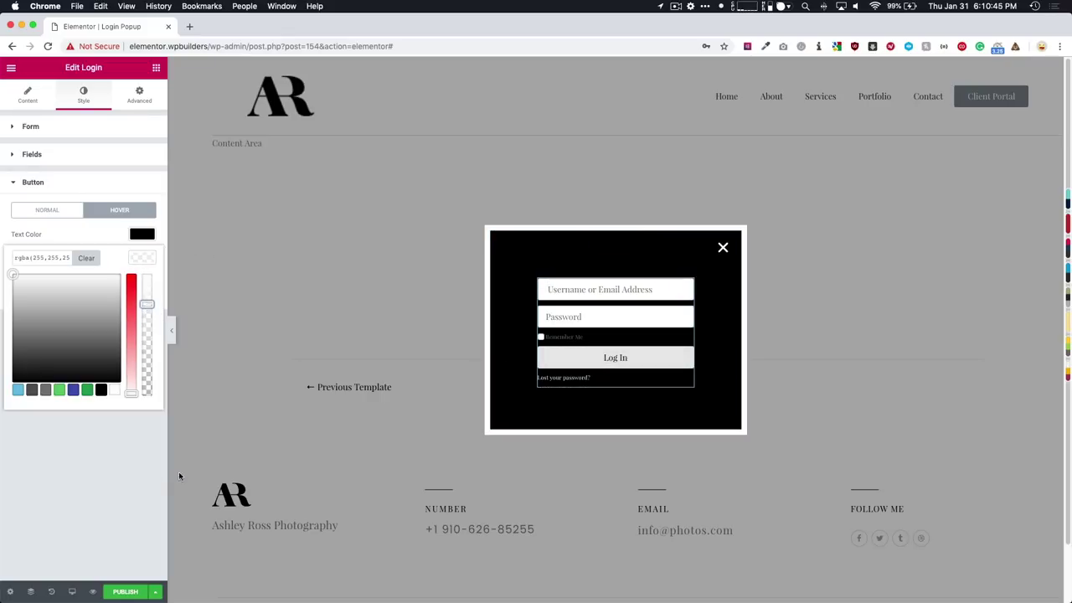
{"action": "left_click", "coordinate": [120, 458]}
Step: Find the Image widget and add it to the popup above the login form
{"action": "left_click", "coordinate": [156, 68]}
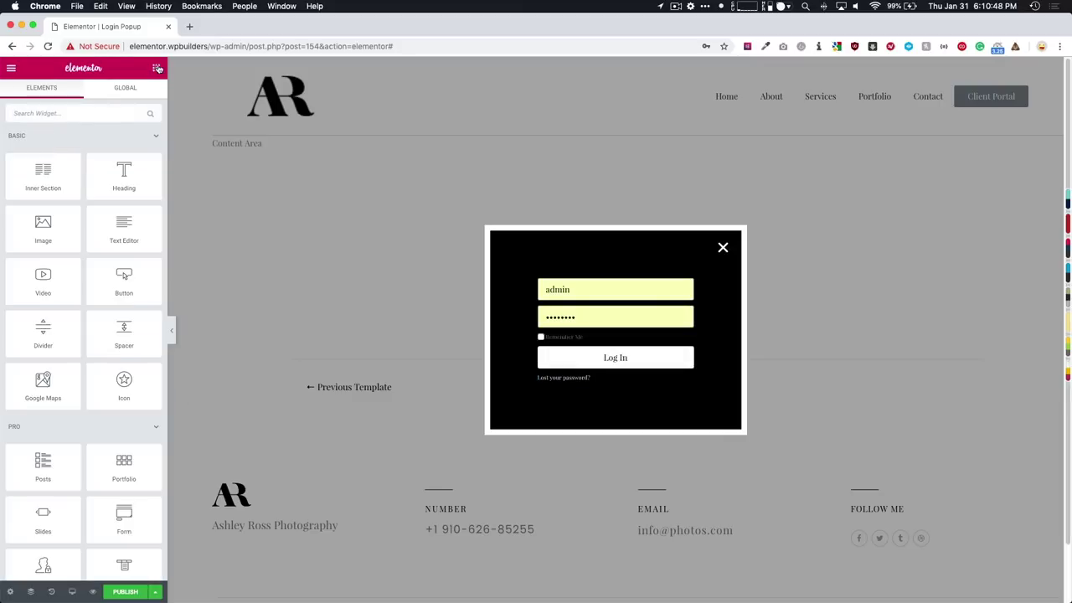
{"action": "type", "text": "image"}
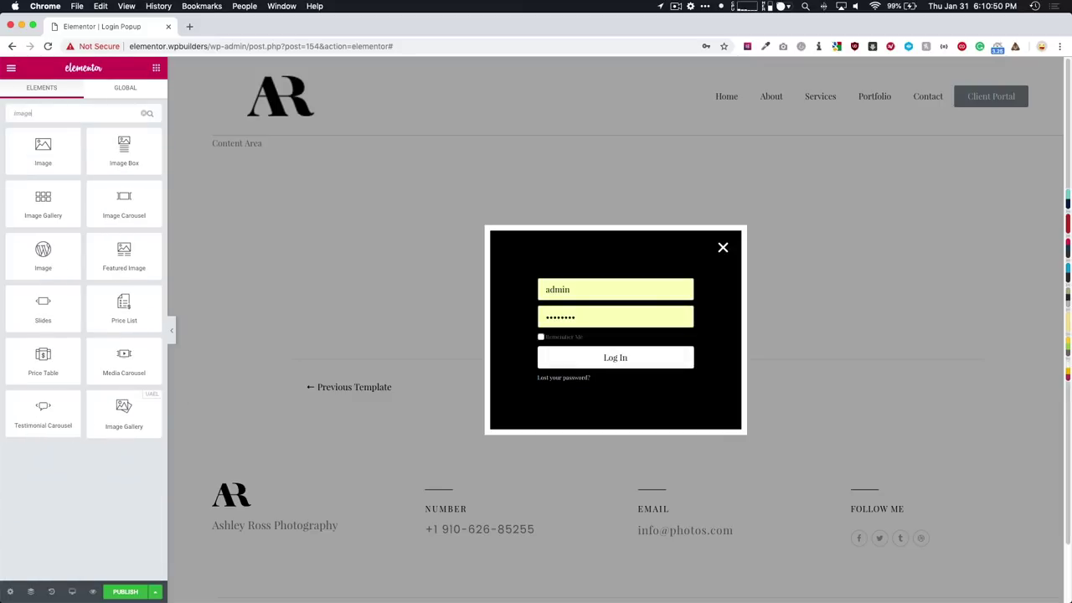
{"action": "left_click_drag", "start_coordinate": [58, 151], "coordinate": [634, 290]}
Step: Insert the larger black AR logo from the media library as the Image widget's picture
{"action": "left_click", "coordinate": [82, 215]}
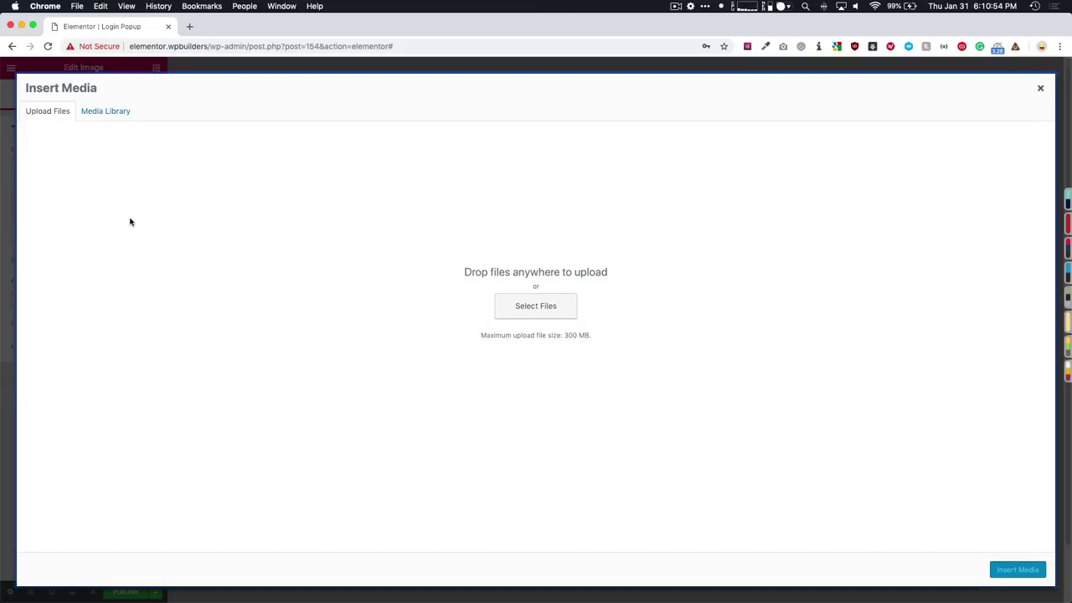
{"action": "left_click", "coordinate": [97, 112]}
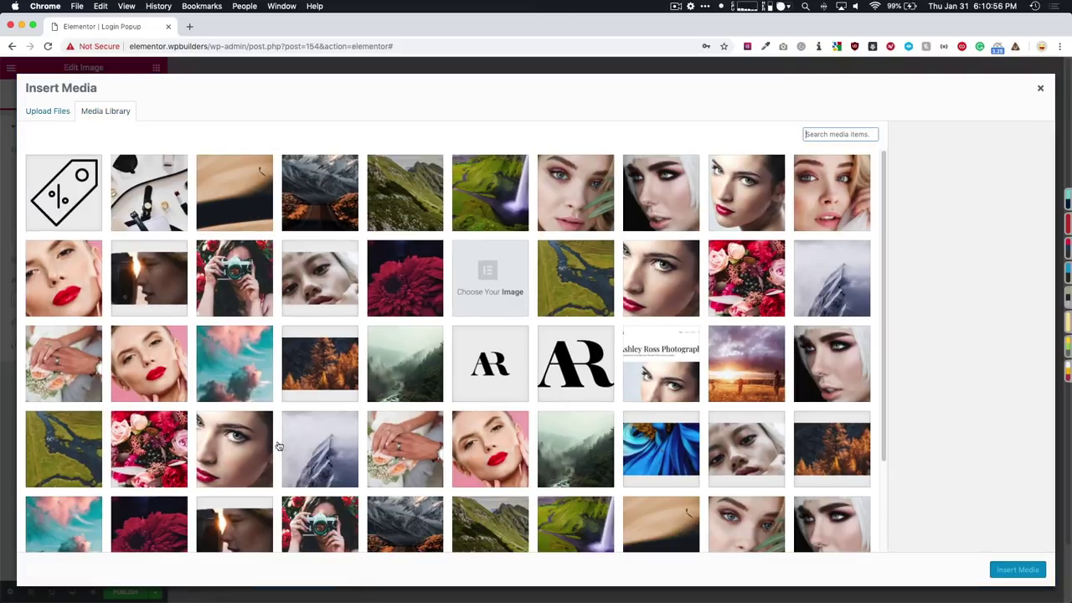
{"action": "scroll", "coordinate": [452, 300], "scroll_direction": "down", "scroll_amount": 3}
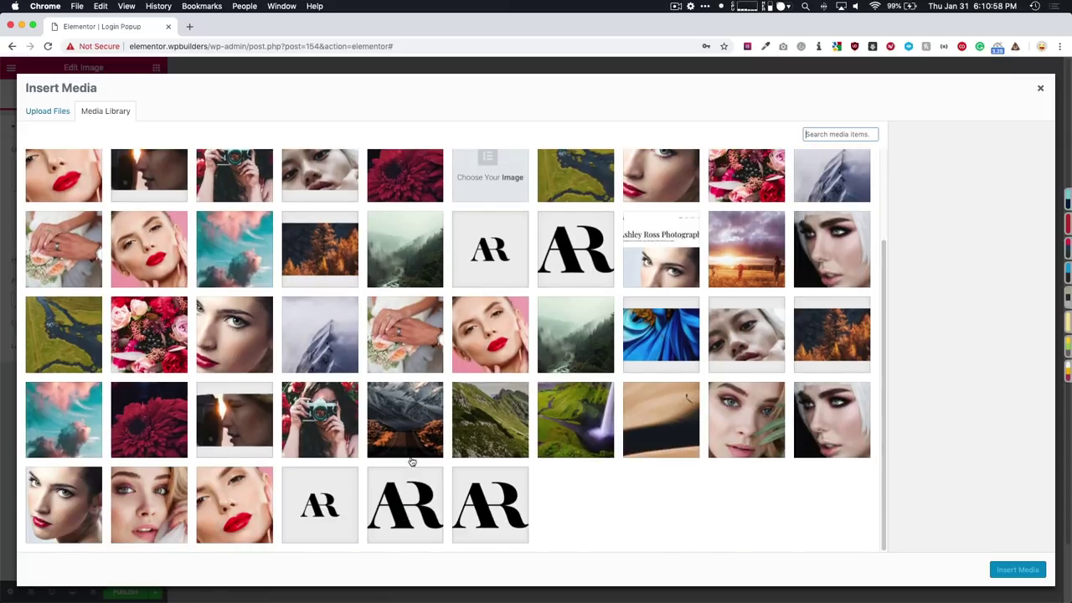
{"action": "left_click", "coordinate": [328, 511]}
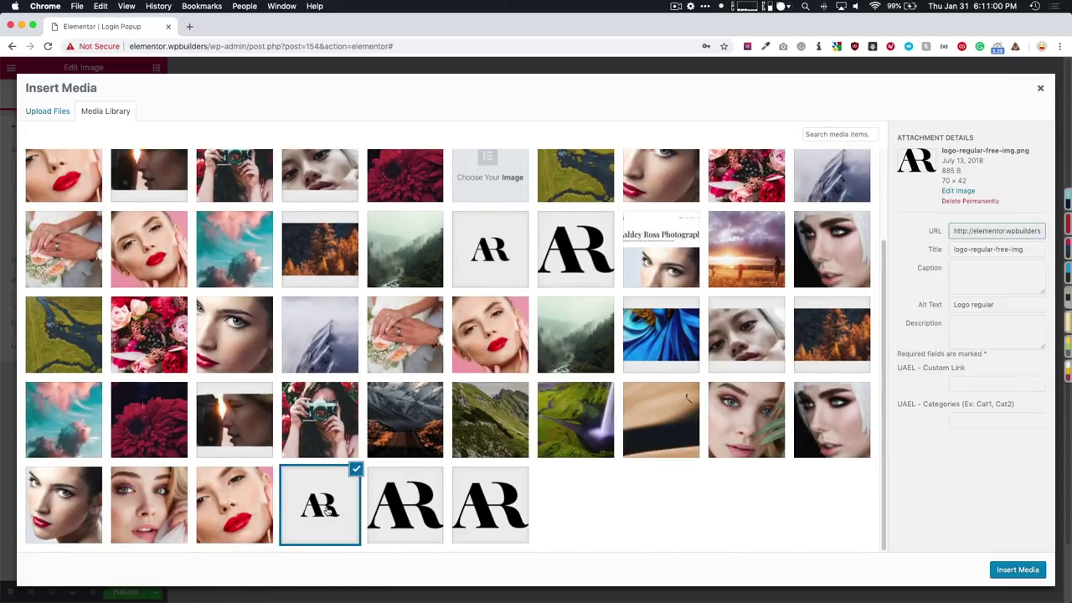
{"action": "left_click", "coordinate": [391, 517]}
{"action": "left_click", "coordinate": [1018, 570]}
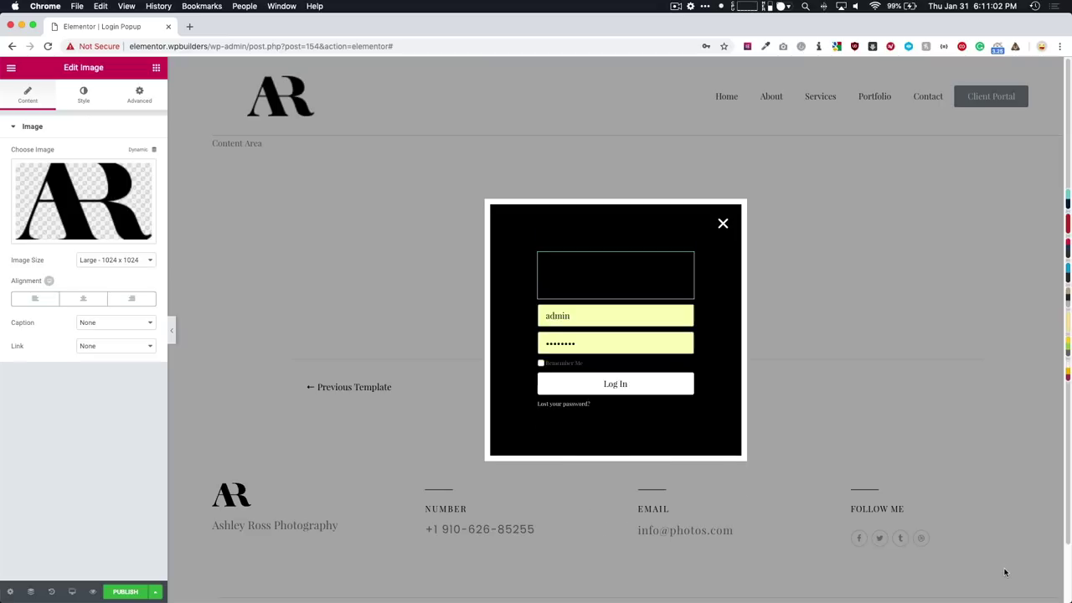
Step: Give the logo Image widget a classic background in white
{"action": "left_click", "coordinate": [84, 97]}
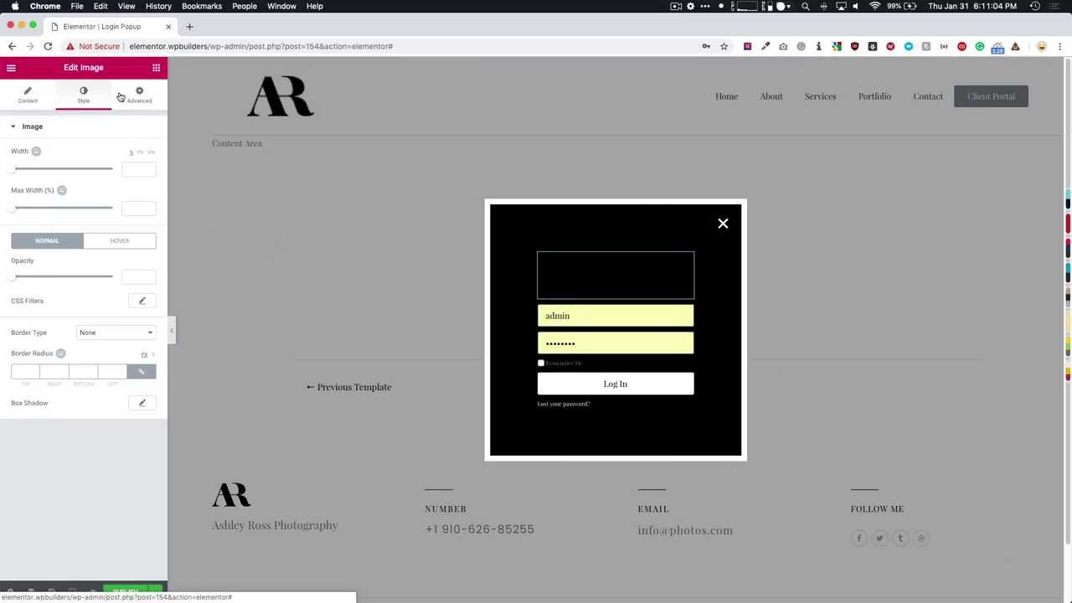
{"action": "left_click", "coordinate": [139, 94]}
{"action": "left_click", "coordinate": [50, 382]}
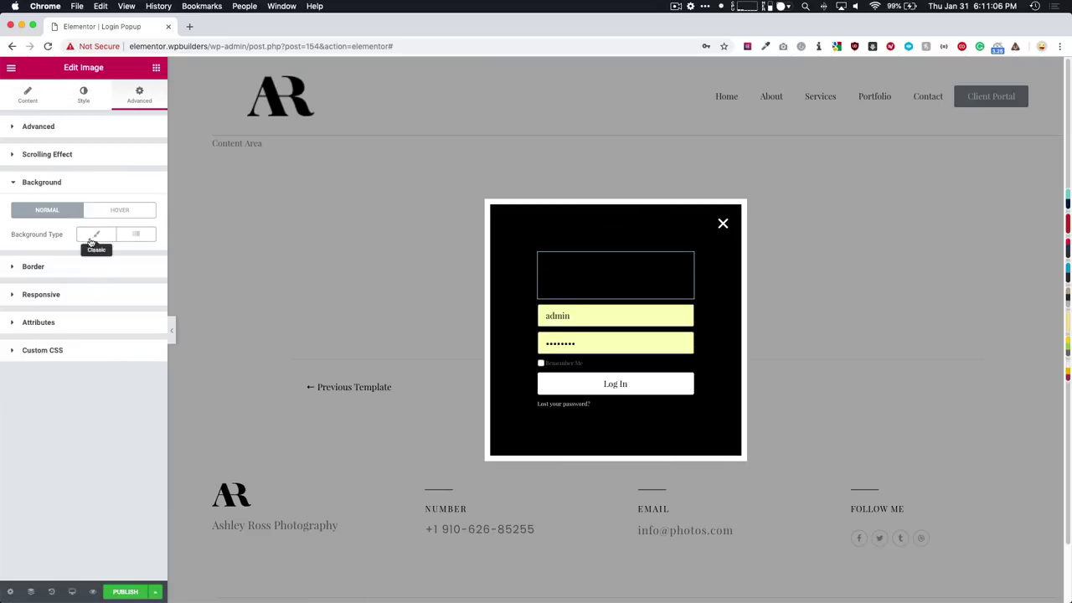
{"action": "left_click", "coordinate": [96, 235]}
{"action": "left_click", "coordinate": [140, 256]}
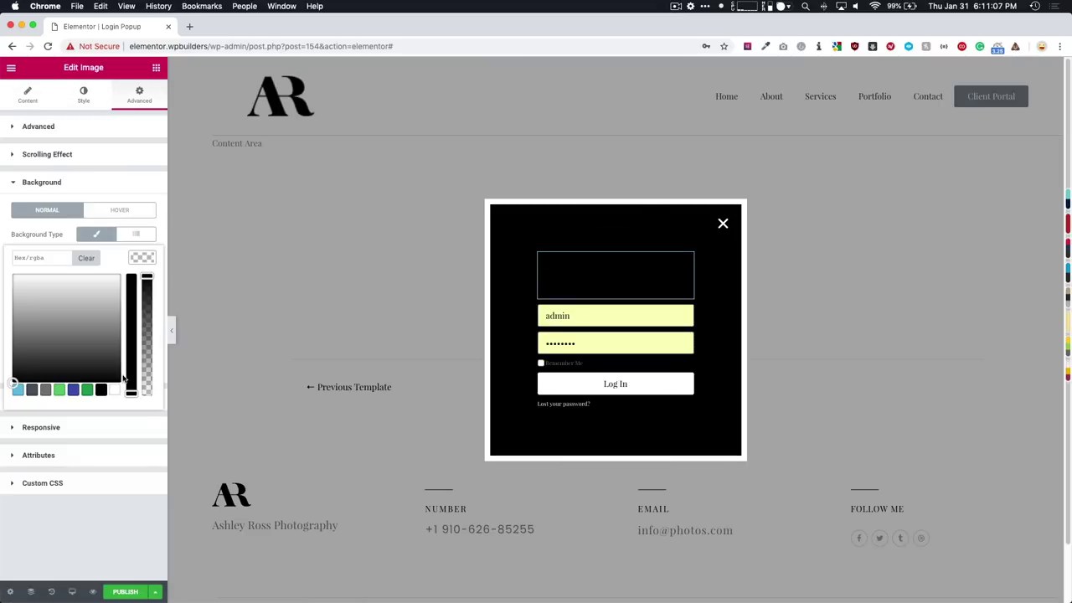
{"action": "left_click", "coordinate": [91, 521]}
Step: Set the logo Image widget's border radius to 100 px on all corners
{"action": "left_click", "coordinate": [28, 94]}
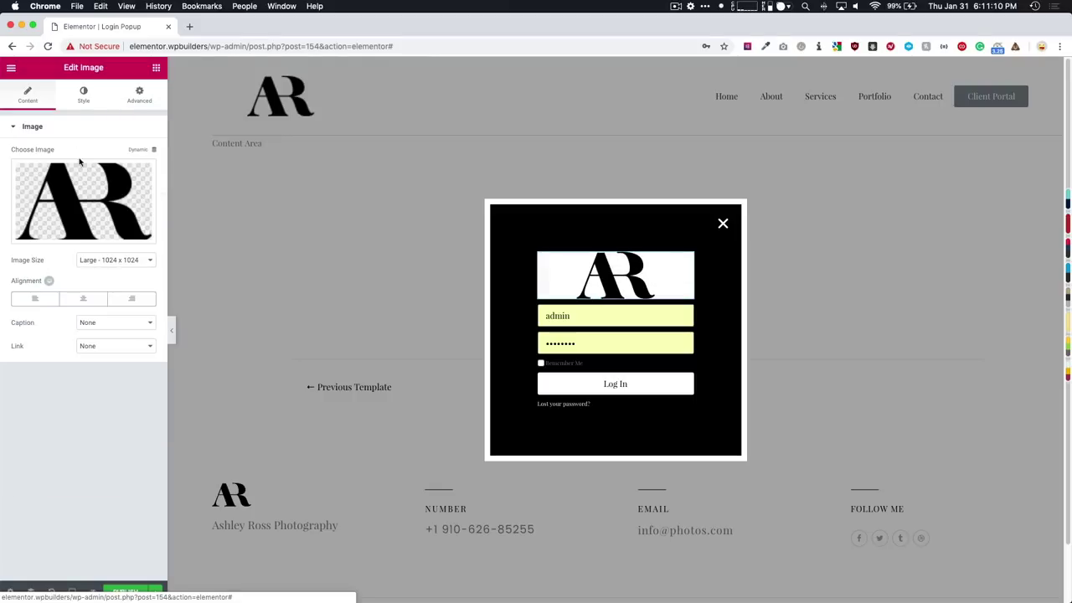
{"action": "left_click", "coordinate": [84, 96]}
{"action": "left_click", "coordinate": [139, 95]}
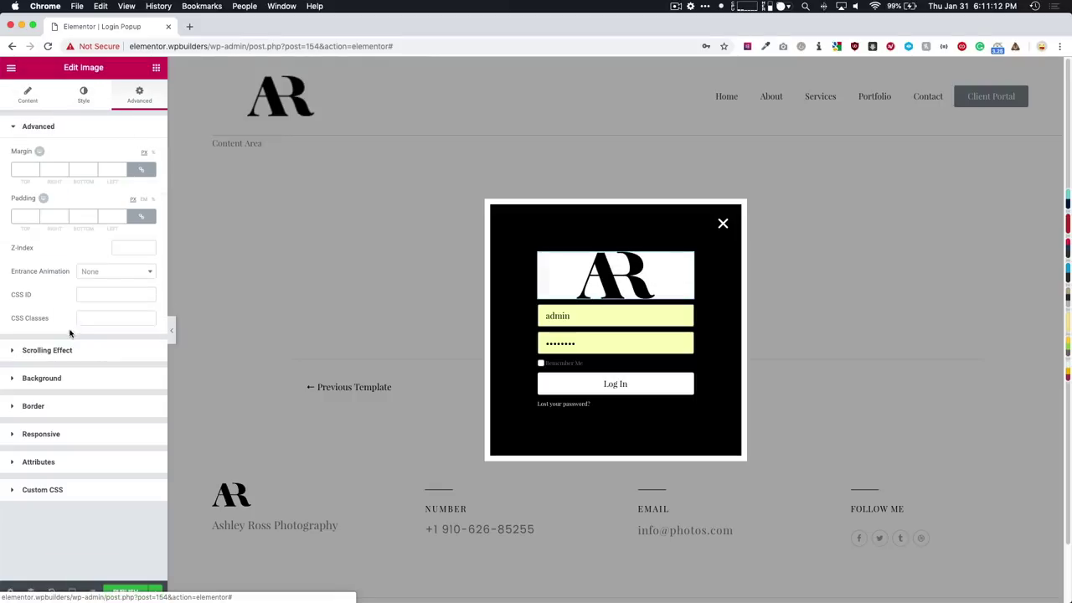
{"action": "left_click", "coordinate": [47, 407]}
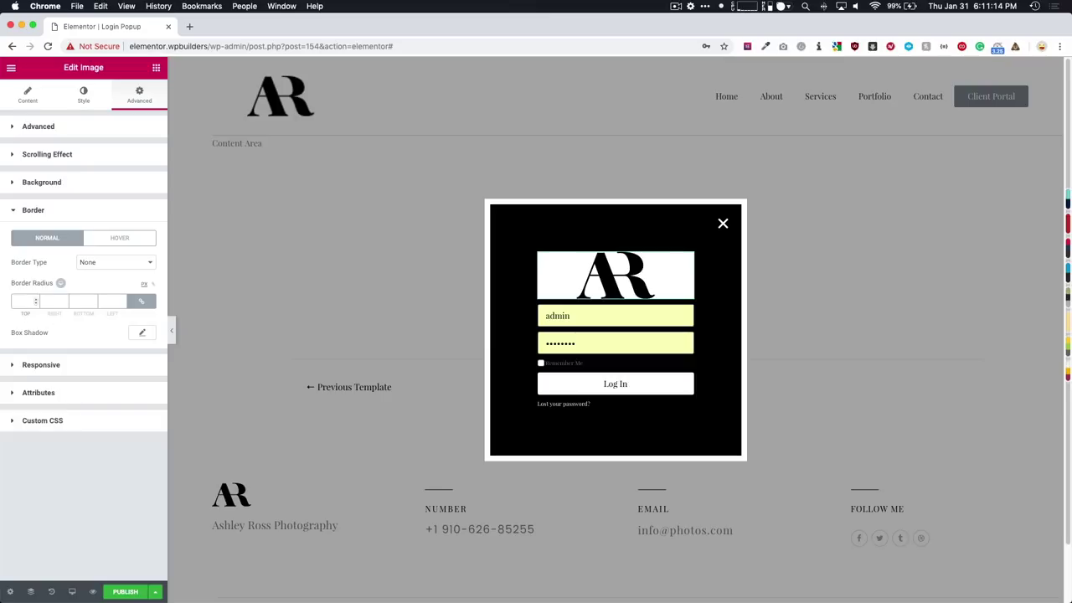
{"action": "left_click", "coordinate": [23, 301]}
{"action": "type", "text": "100"}
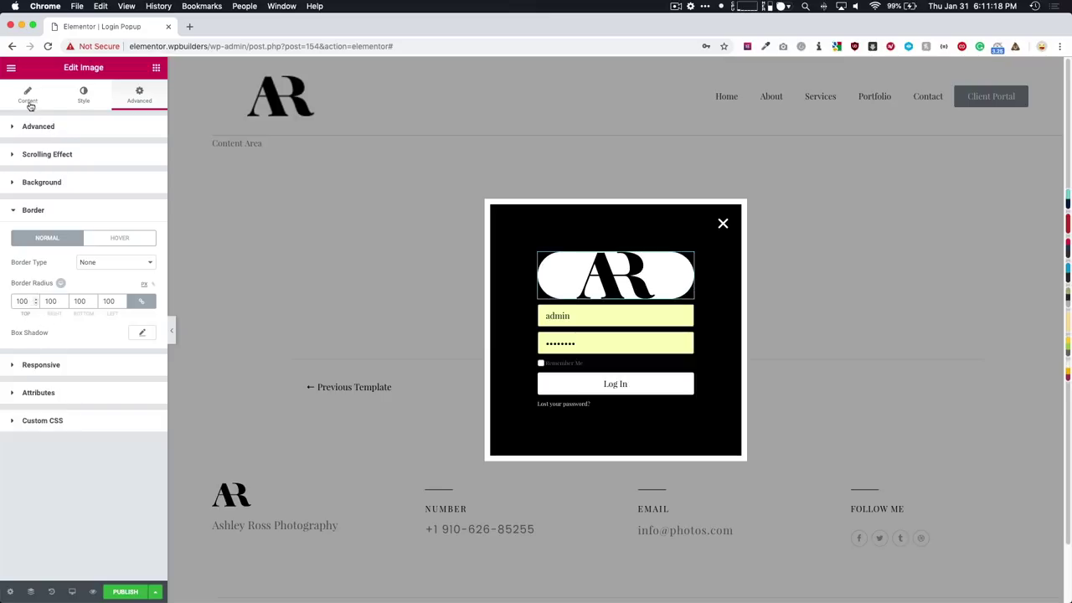
Step: Unlink the logo Image widget's padding values and set its top and bottom padding to 50 px
{"action": "left_click", "coordinate": [38, 126]}
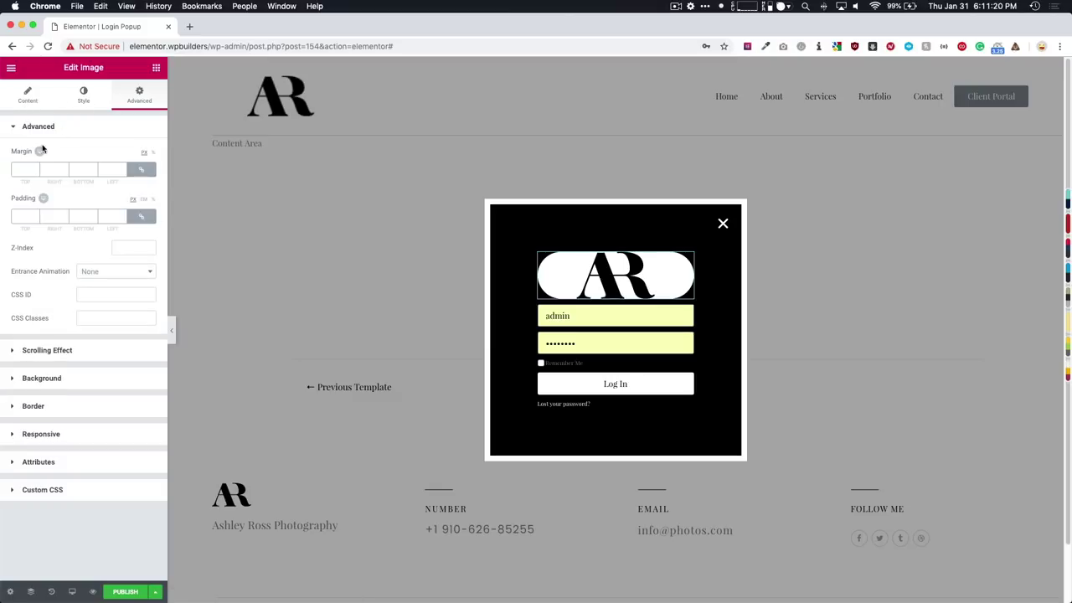
{"action": "left_click", "coordinate": [140, 216]}
{"action": "double_click", "coordinate": [17, 217]}
{"action": "type", "text": "50"}
{"action": "key", "text": "Tab"}
{"action": "key", "text": "Tab"}
{"action": "type", "text": "50"}
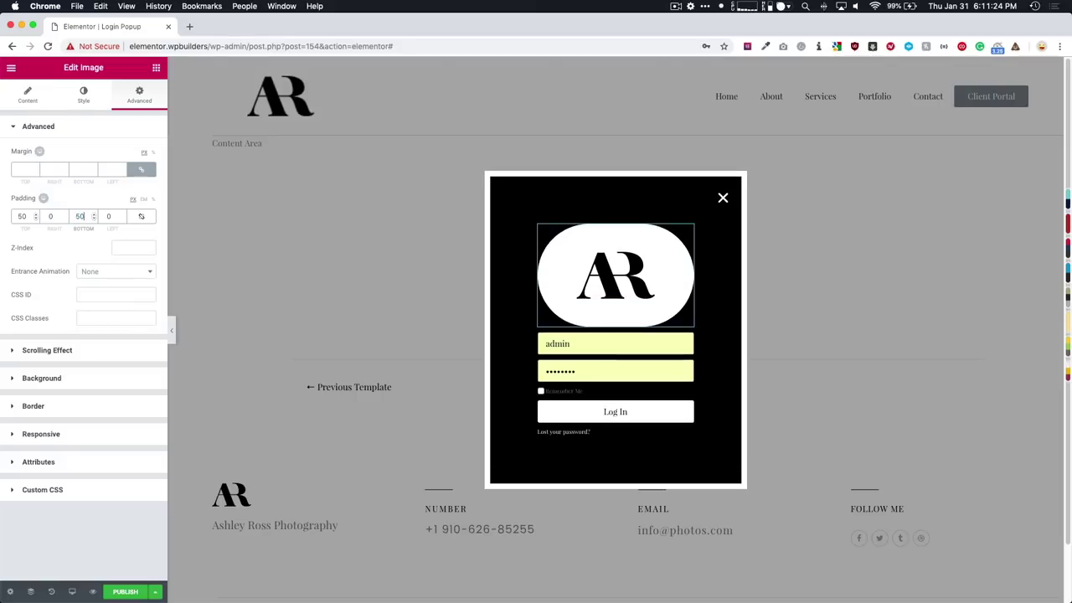
Step: Raise the logo Image widget's bottom and top padding to 75 px each
{"action": "double_click", "coordinate": [80, 217]}
{"action": "type", "text": "75"}
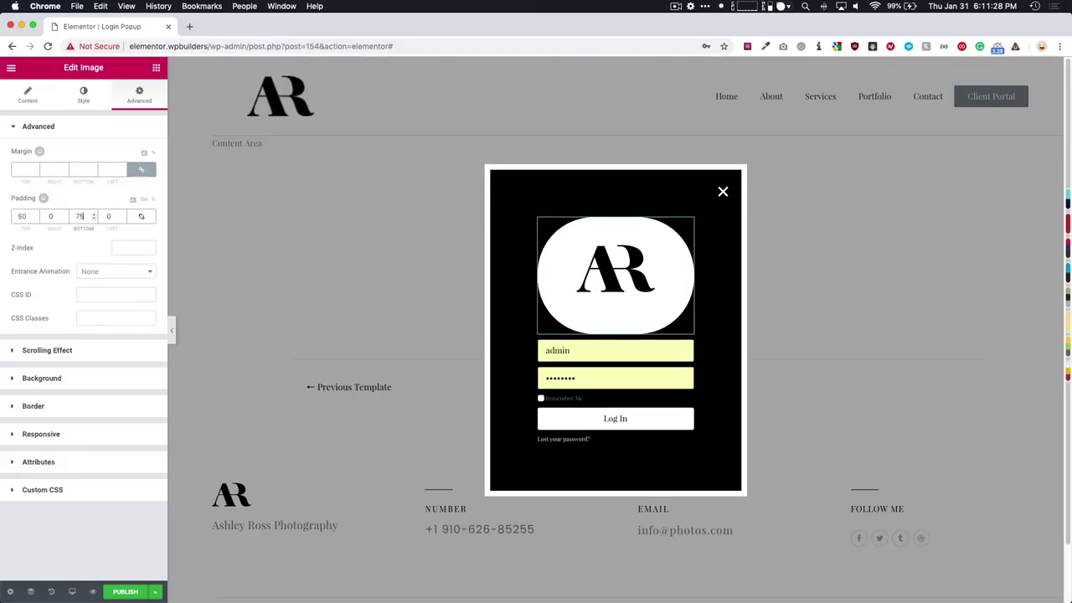
{"action": "double_click", "coordinate": [22, 217]}
{"action": "type", "text": "75"}
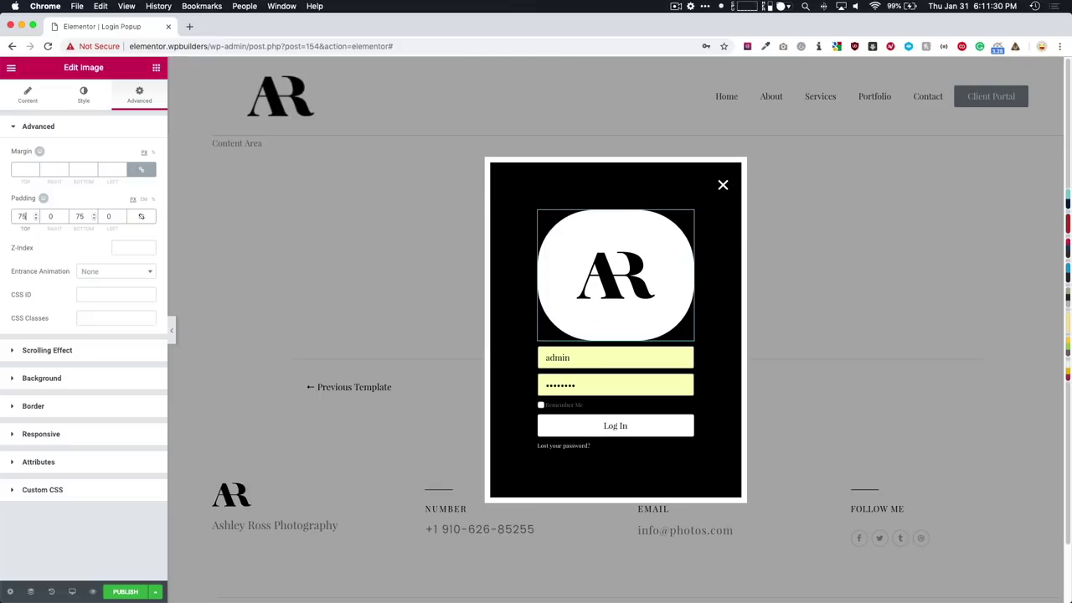
Step: Shrink the logo image's width to between a quarter and a third of its widget
{"action": "left_click", "coordinate": [83, 95]}
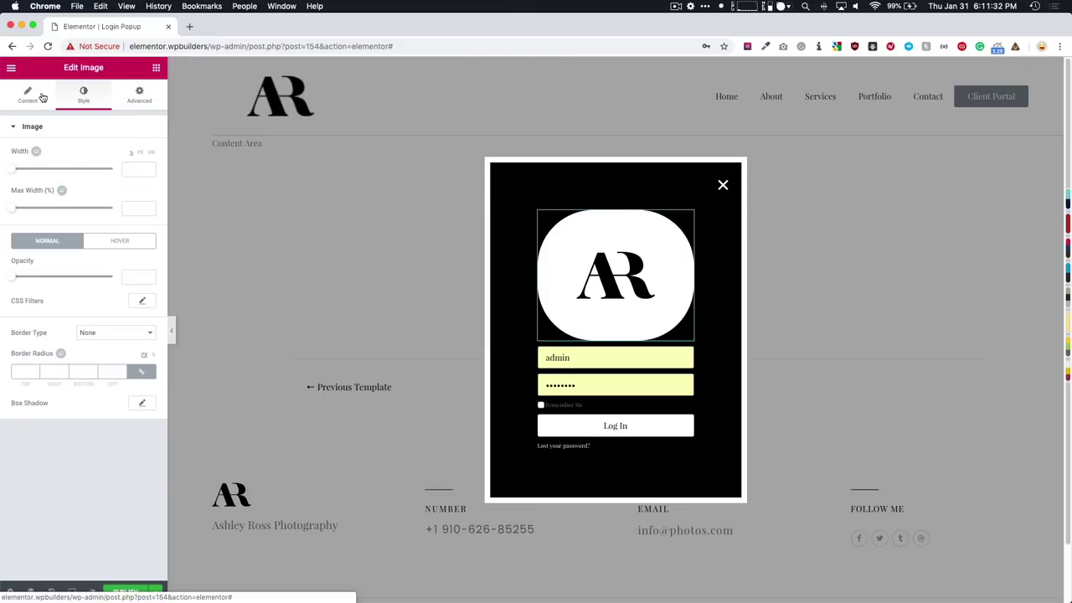
{"action": "left_click", "coordinate": [27, 94]}
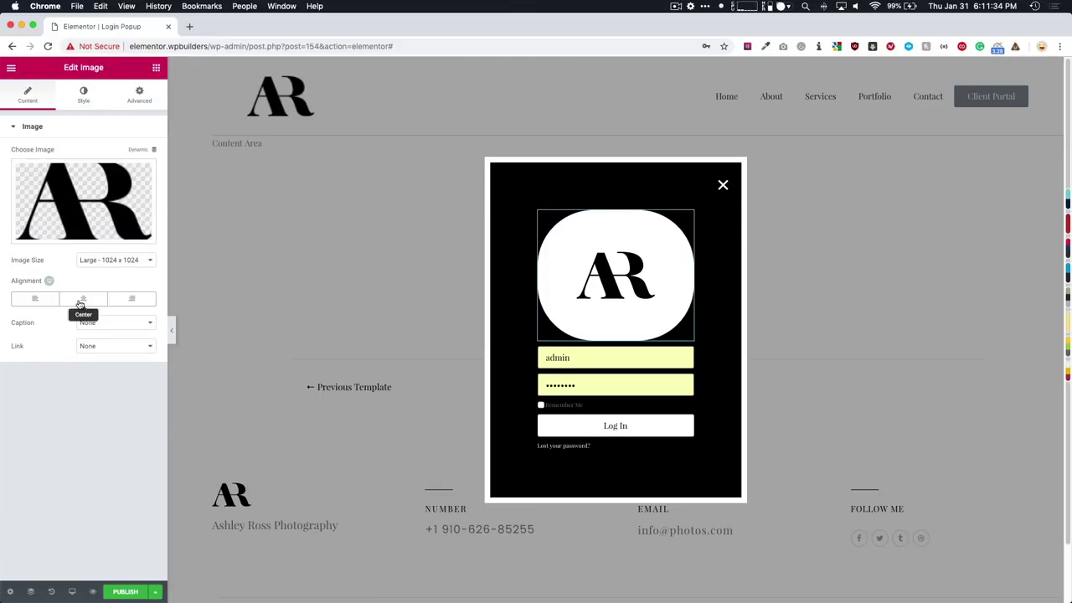
{"action": "left_click", "coordinate": [83, 94]}
{"action": "left_click_drag", "start_coordinate": [13, 169], "coordinate": [38, 172]}
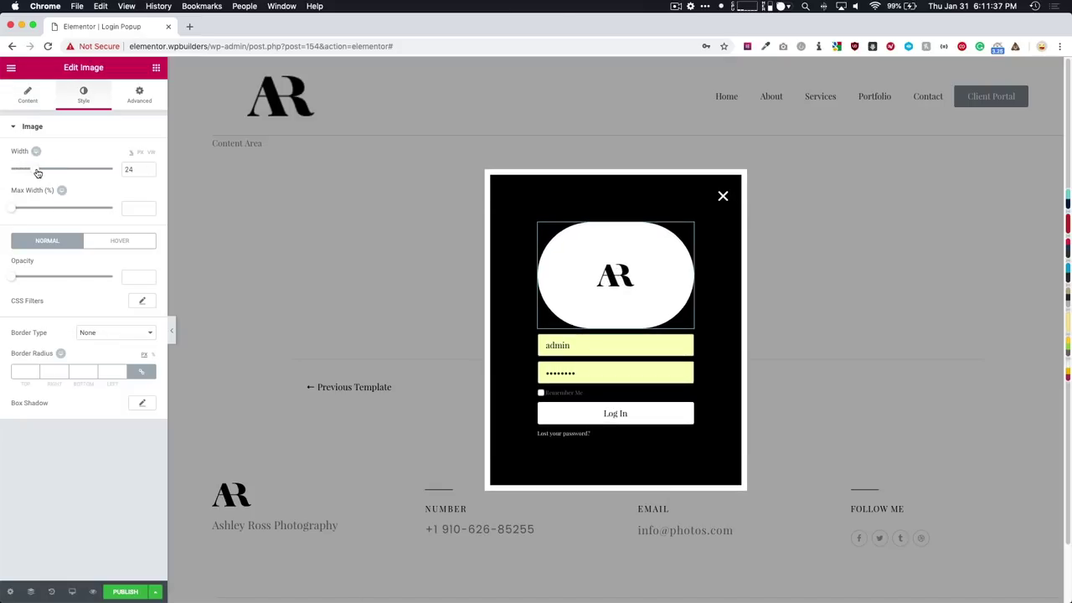
Step: Set the logo Image widget's top and bottom padding to 40 px
{"action": "left_click", "coordinate": [138, 102]}
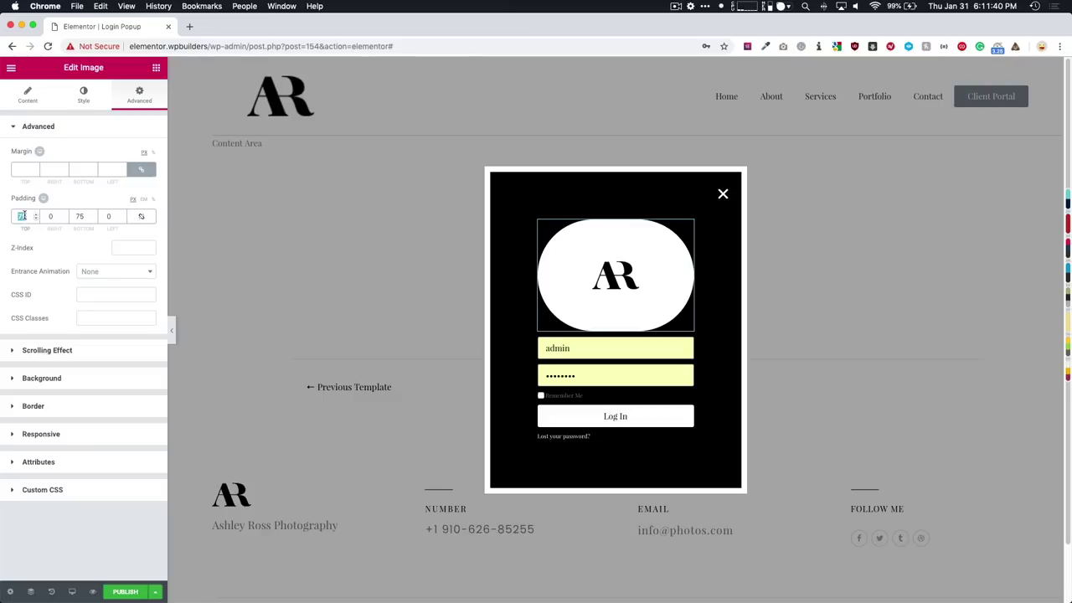
{"action": "type", "text": "40"}
{"action": "key", "text": "Tab"}
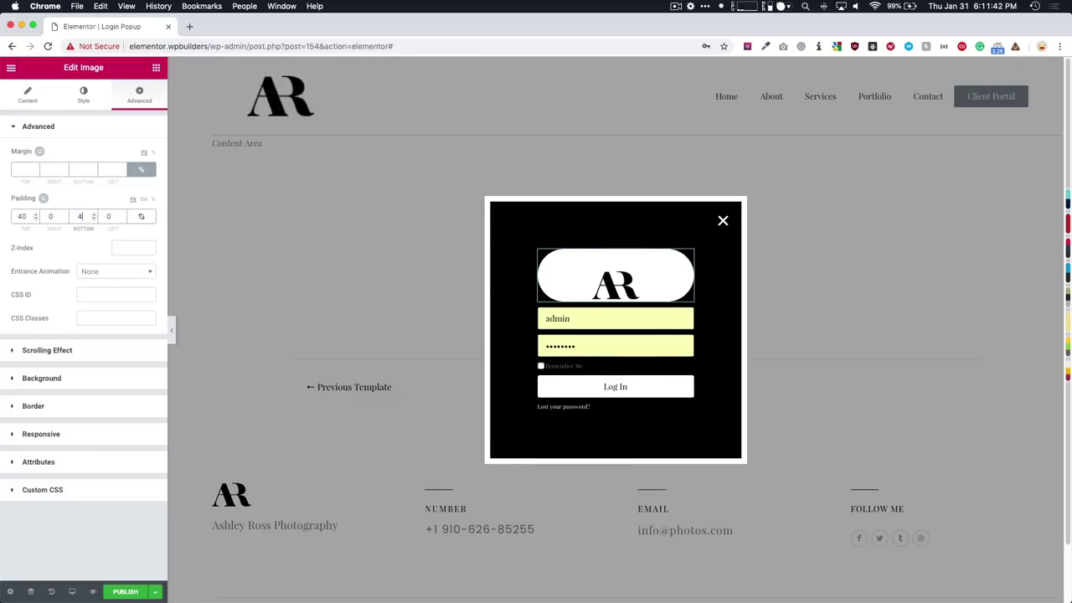
{"action": "key", "text": "Tab"}
{"action": "type", "text": "40"}
{"action": "key", "text": "Tab"}
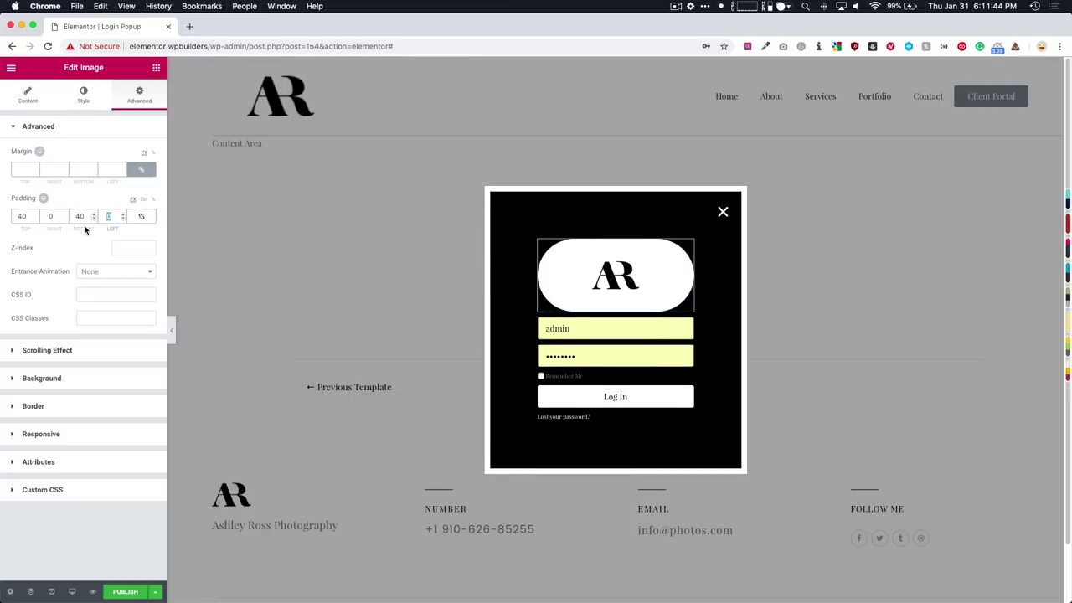
Step: Unlink the popup section's padding values and set only its top padding to 0
{"action": "left_click", "coordinate": [615, 199]}
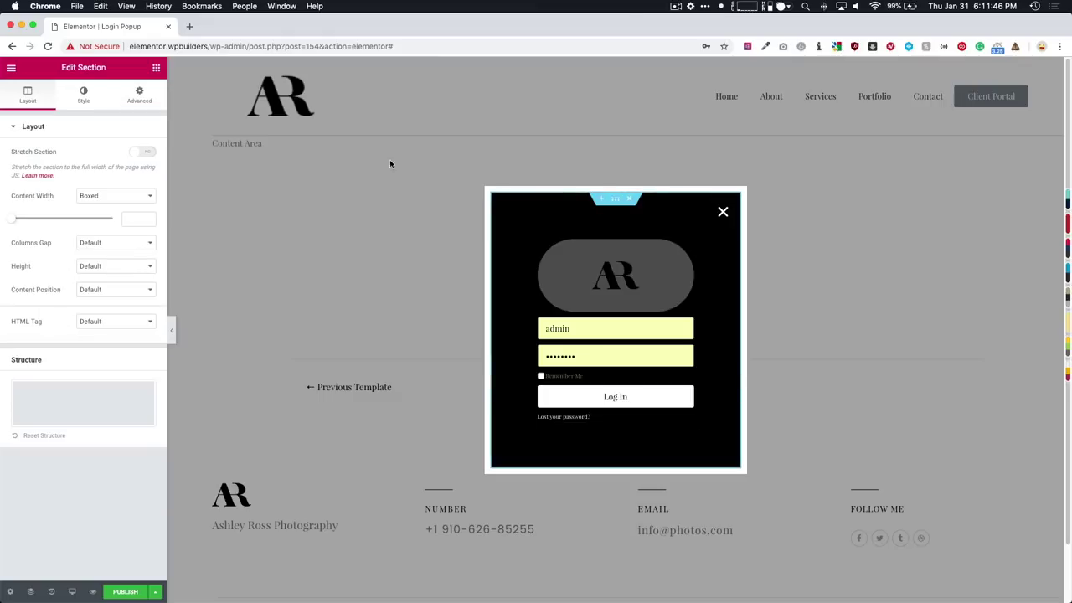
{"action": "left_click", "coordinate": [137, 94]}
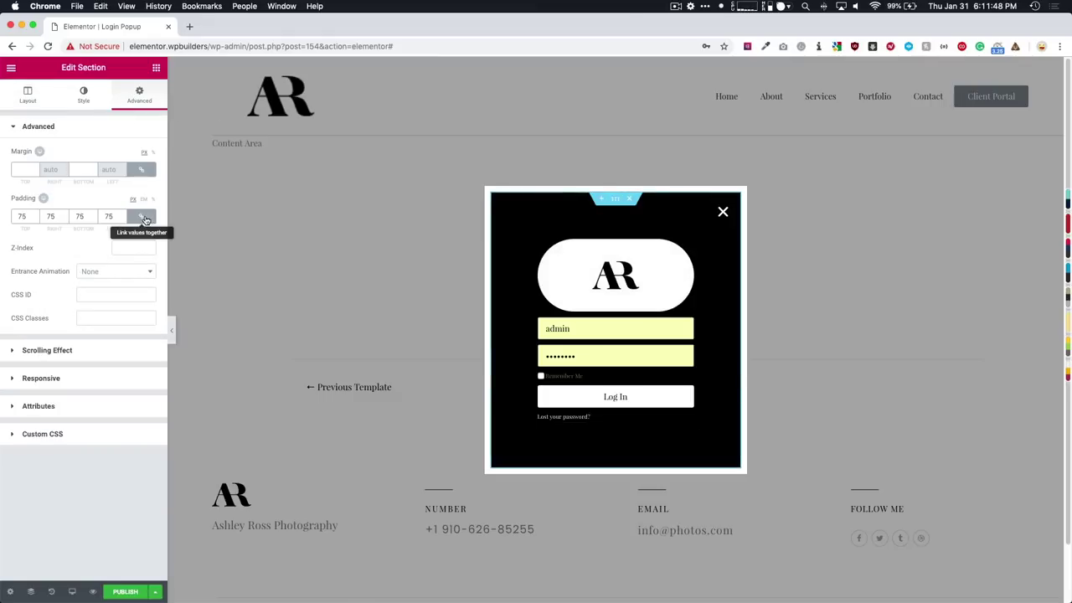
{"action": "double_click", "coordinate": [22, 216]}
{"action": "type", "text": "0"}
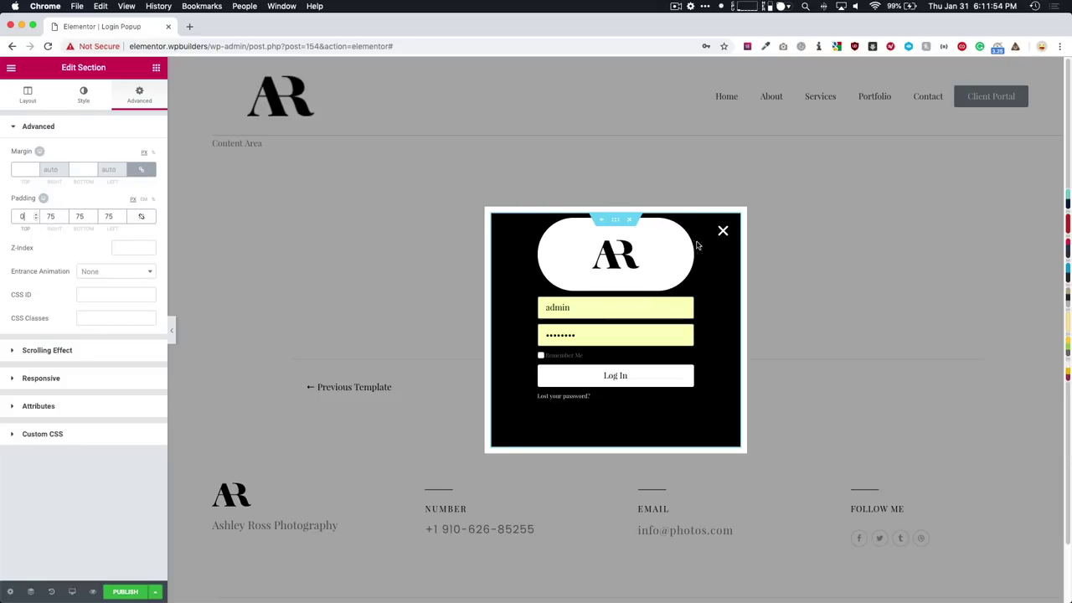
Step: Try a top margin of -50 px on the logo Image widget and undo it
{"action": "left_click", "coordinate": [653, 254]}
{"action": "left_click", "coordinate": [140, 94]}
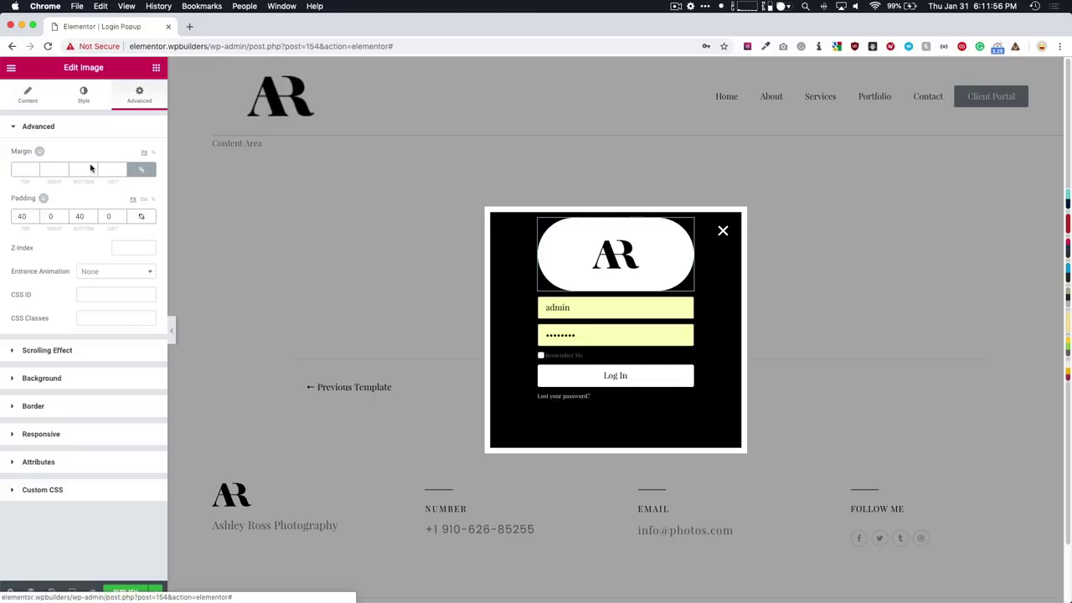
{"action": "left_click", "coordinate": [18, 170]}
{"action": "type", "text": "-50"}
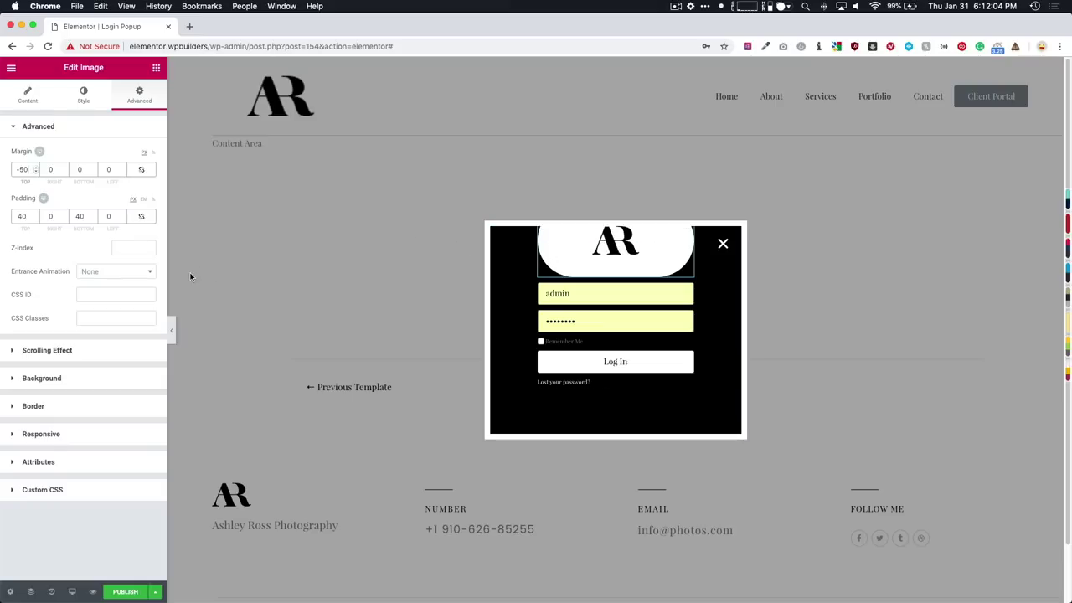
{"action": "key", "text": "super+z"}
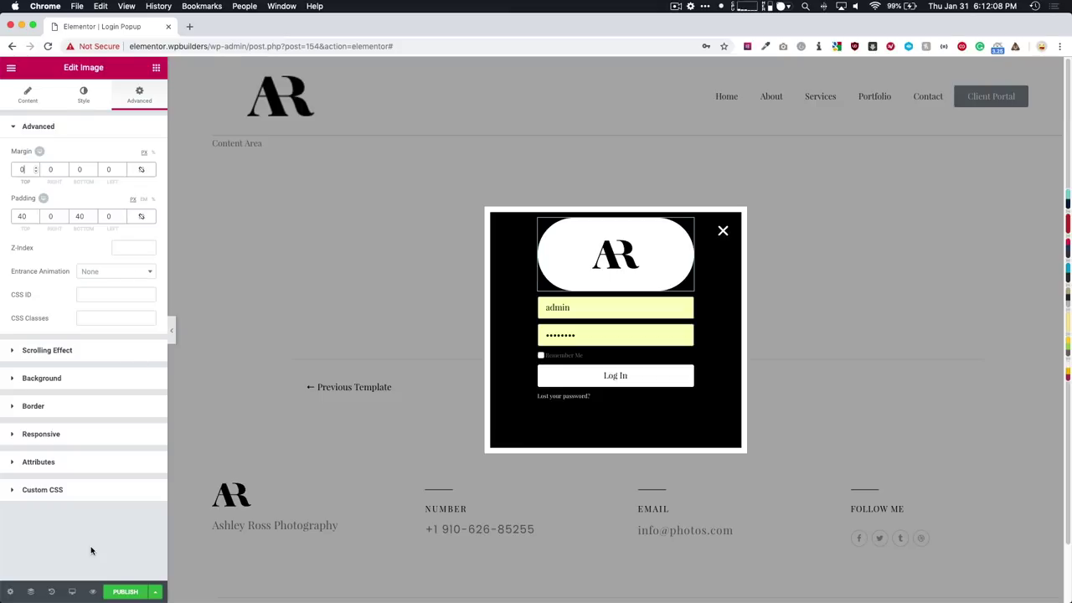
Step: Find the Social Icons widget and add it to the popup below the login form
{"action": "left_click", "coordinate": [156, 67]}
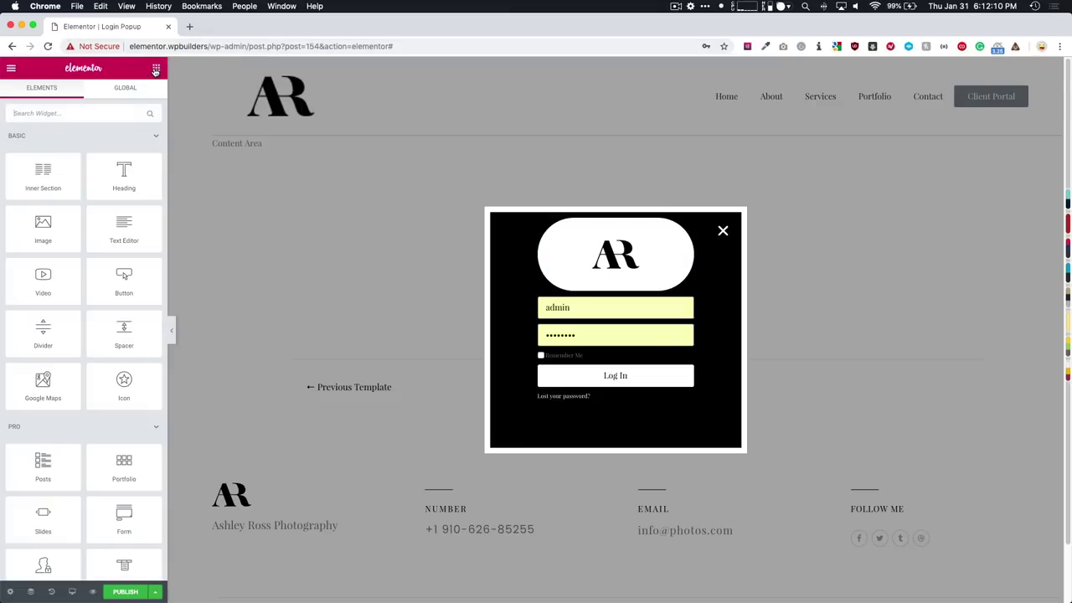
{"action": "type", "text": "soci"}
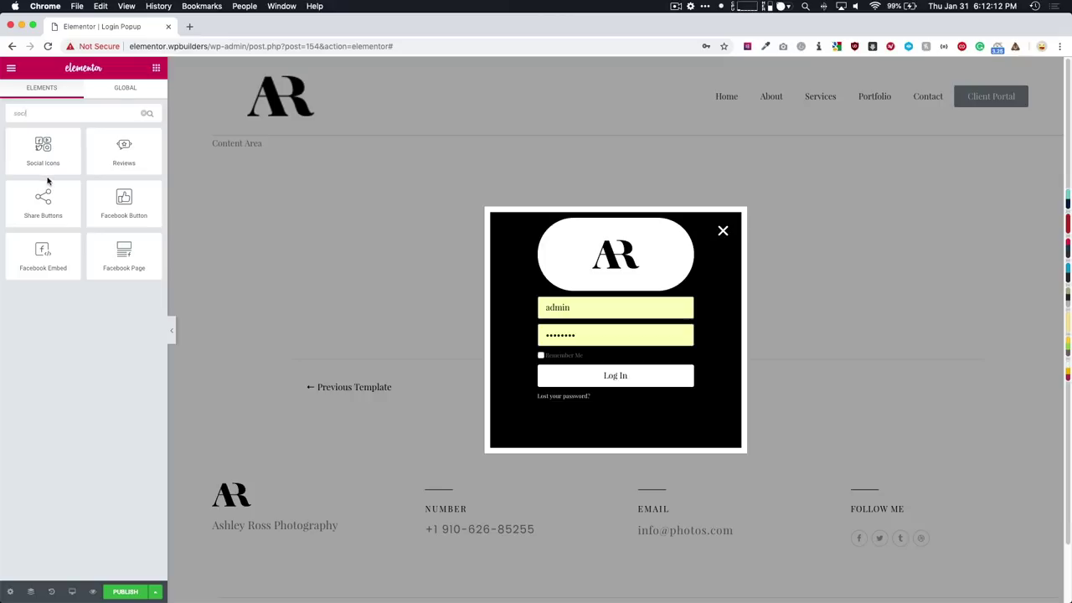
{"action": "left_click_drag", "start_coordinate": [43, 163], "coordinate": [595, 405]}
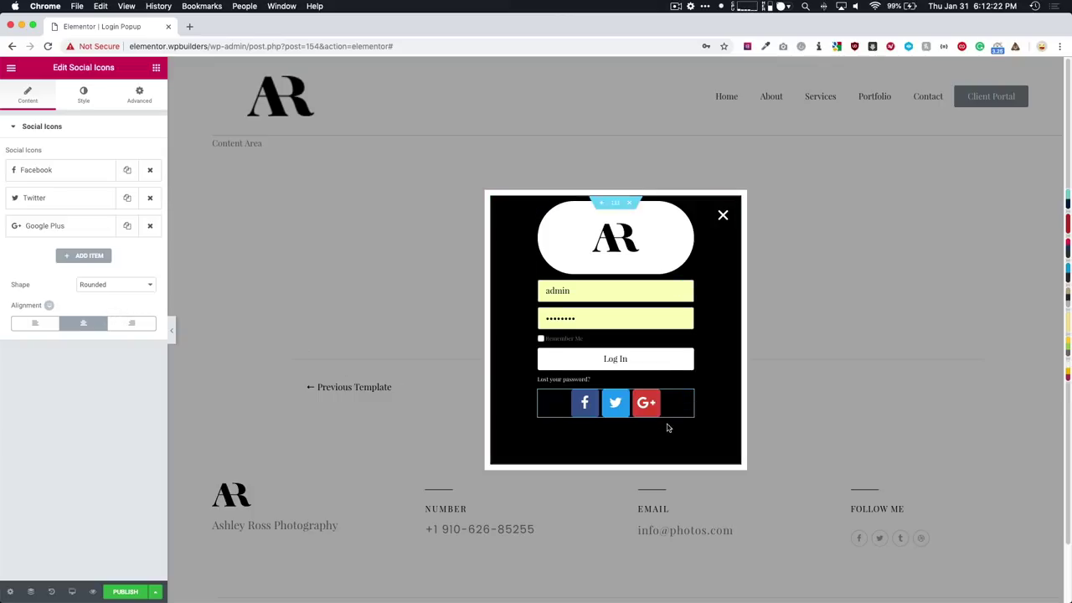
{"action": "right_click", "coordinate": [644, 403]}
{"action": "left_click", "coordinate": [573, 442]}
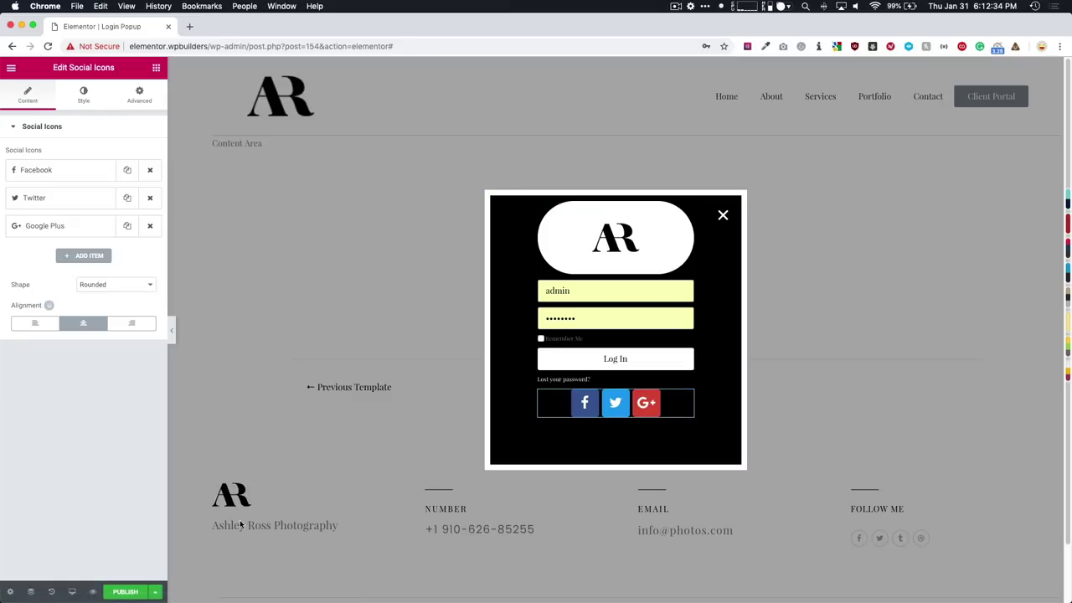
Step: Publish the popup without adding display conditions, triggers or advanced rules
{"action": "left_click", "coordinate": [125, 592]}
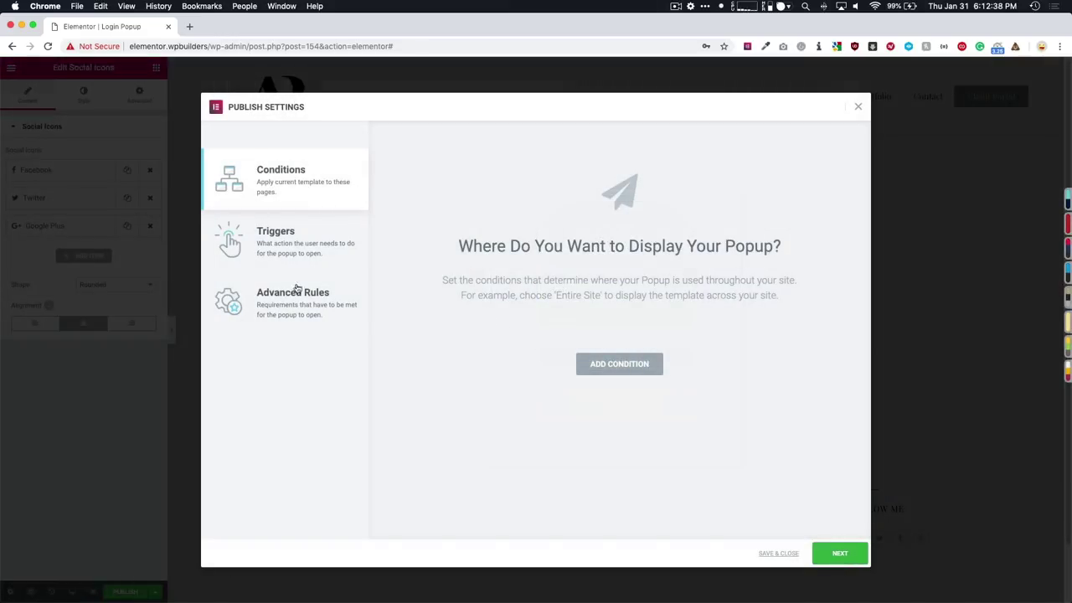
{"action": "left_click", "coordinate": [318, 240]}
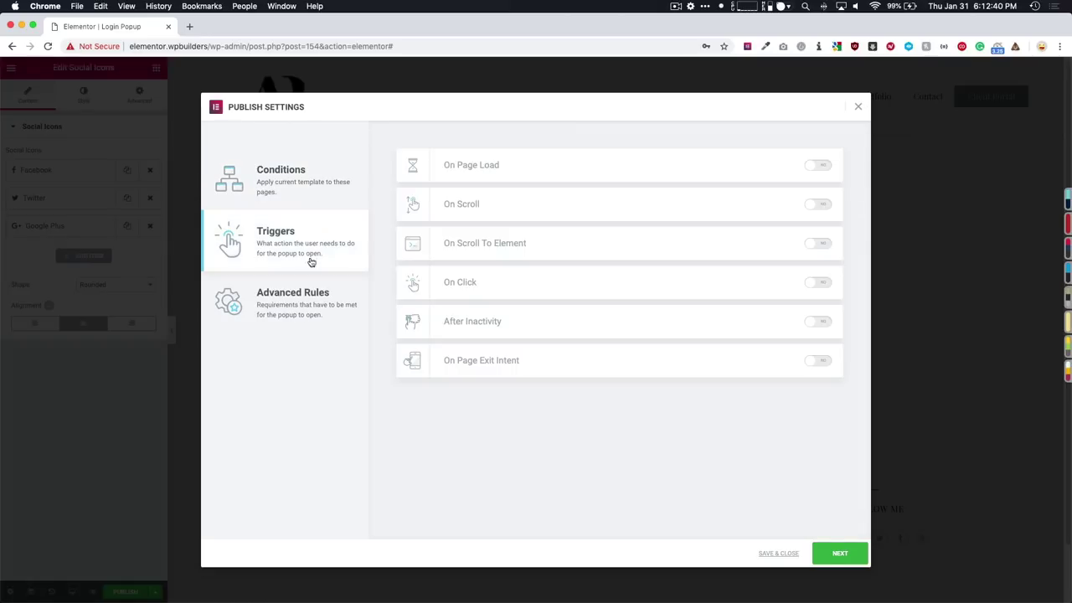
{"action": "left_click", "coordinate": [305, 287]}
{"action": "left_click", "coordinate": [843, 556]}
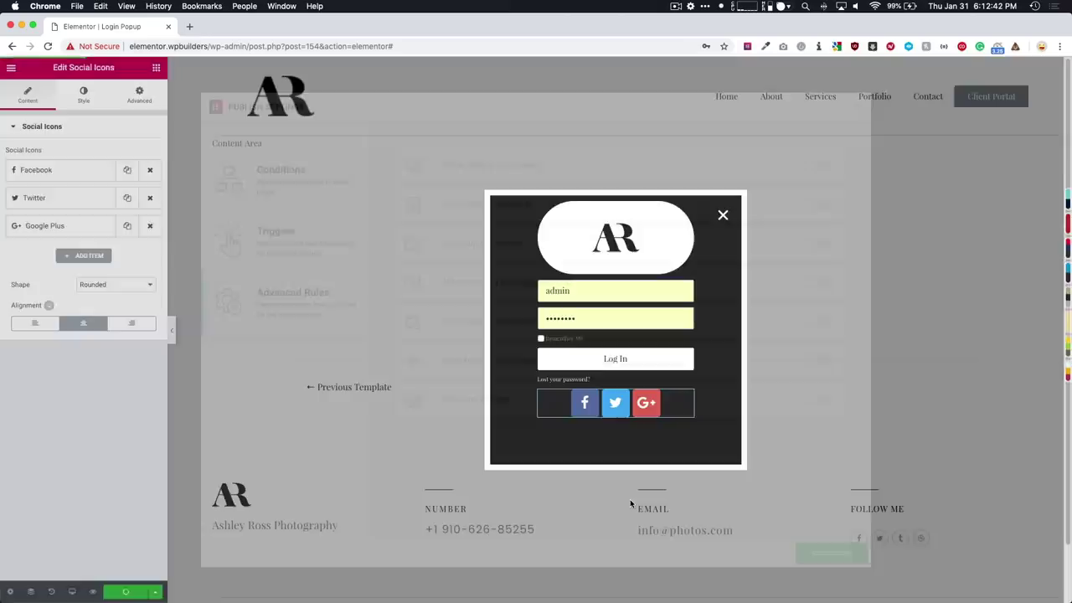
Step: Exit the popup editor, visit the site's home page and open its Main Header template in Elementor
{"action": "left_click", "coordinate": [11, 67]}
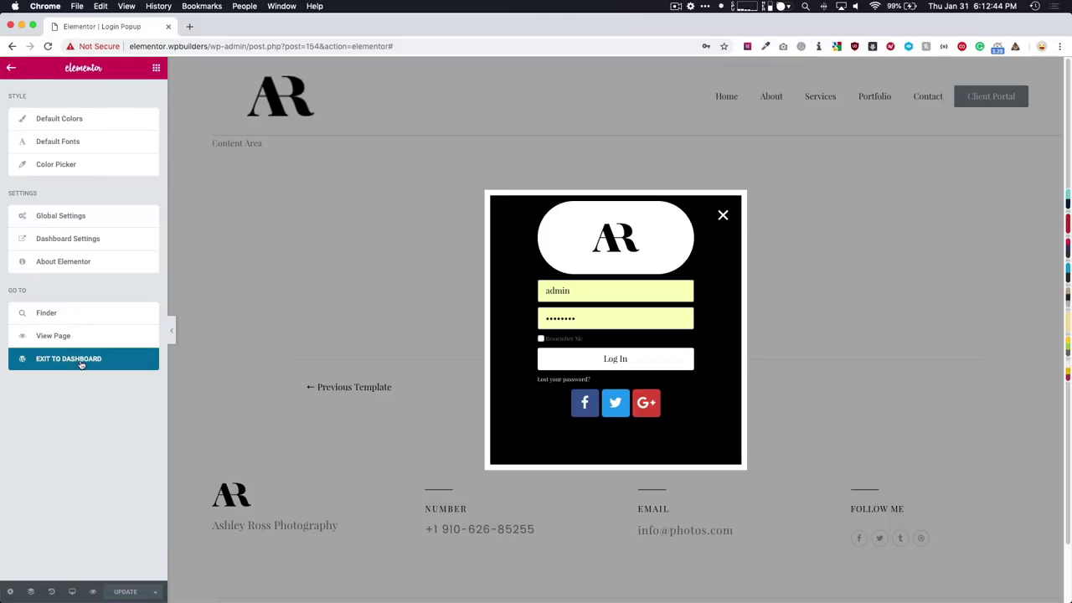
{"action": "left_click", "coordinate": [83, 362]}
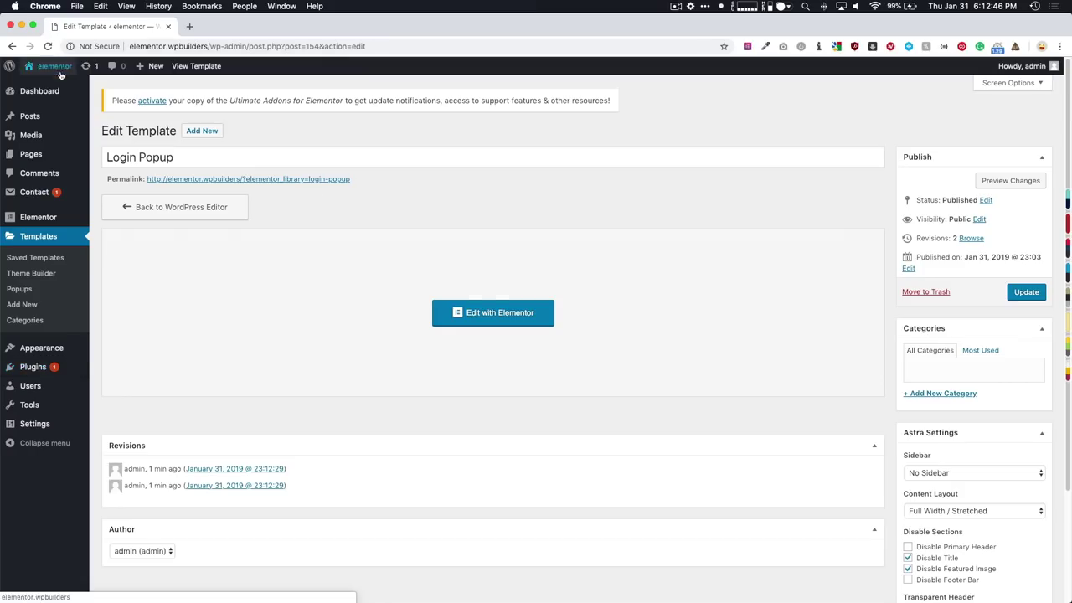
{"action": "left_click", "coordinate": [51, 86]}
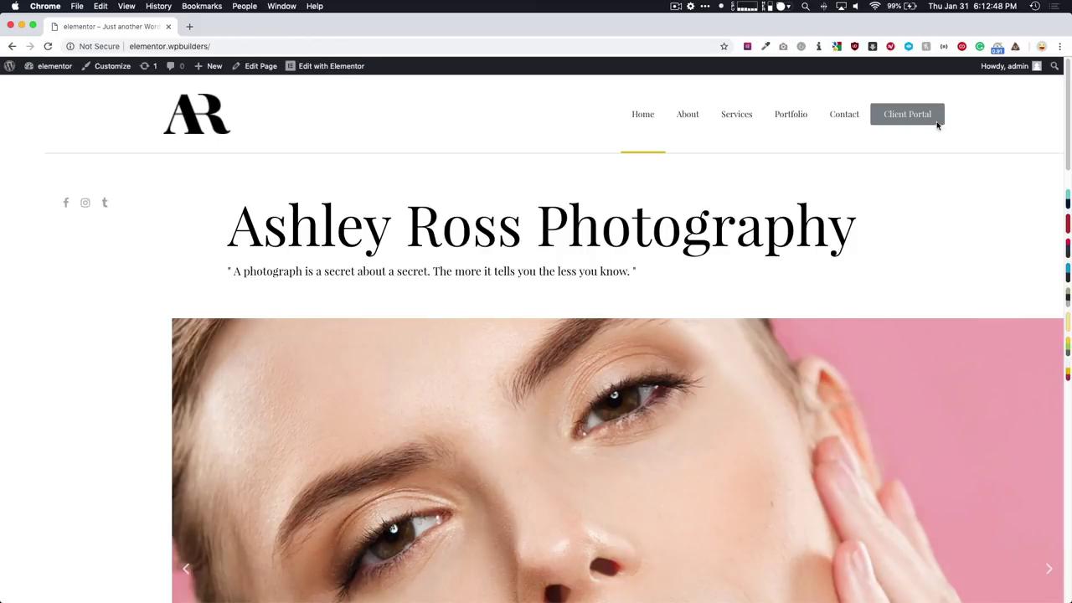
{"action": "mouse_move", "coordinate": [362, 70]}
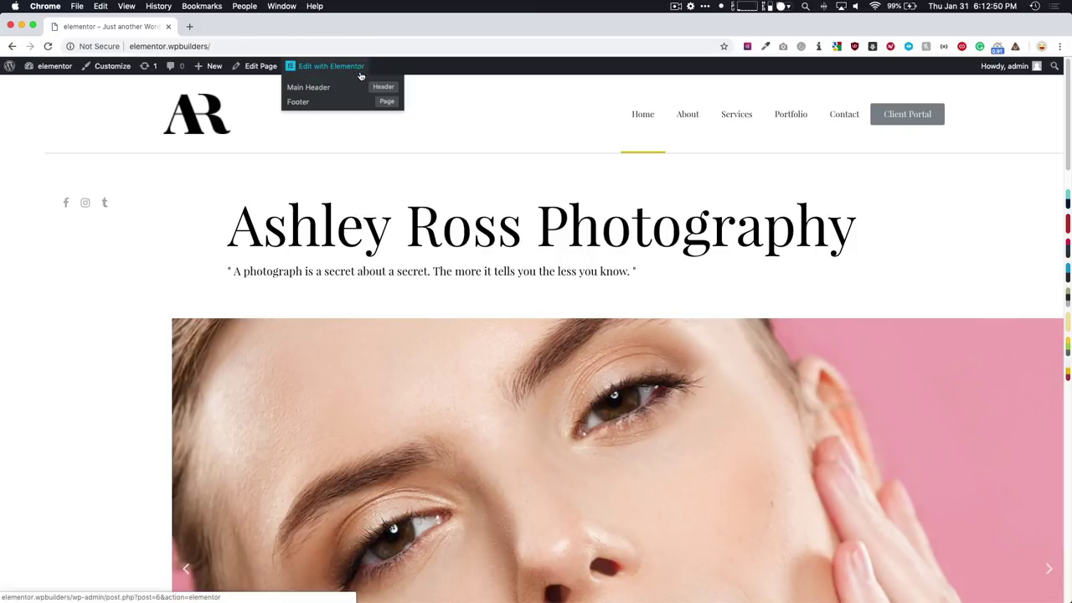
{"action": "left_click", "coordinate": [348, 88]}
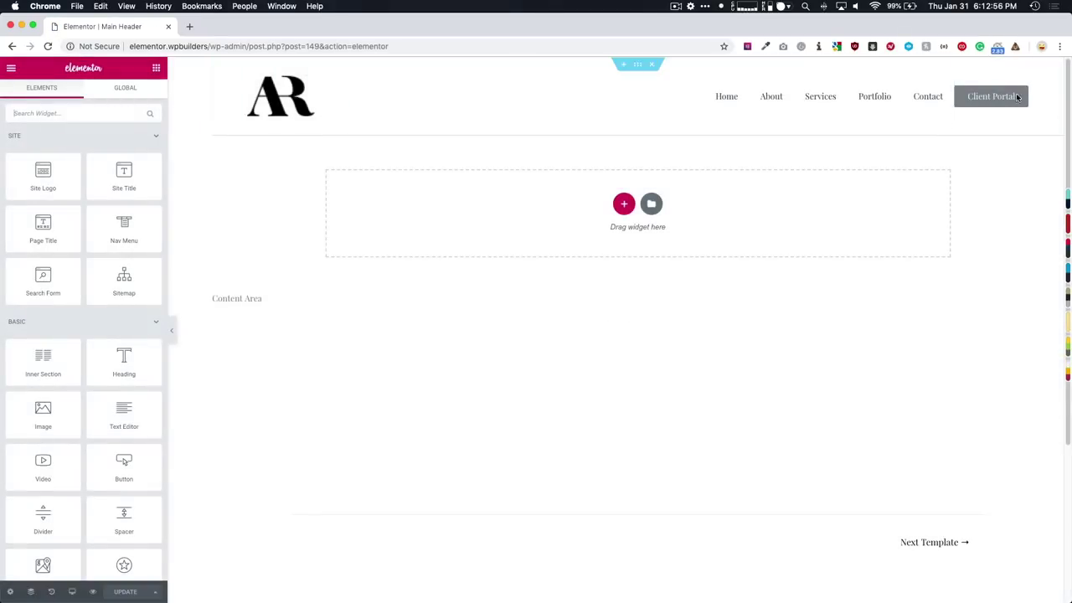
Step: Replace the Client Portal button's /wp-admin link with the dynamic Popup action
{"action": "left_click", "coordinate": [1019, 95]}
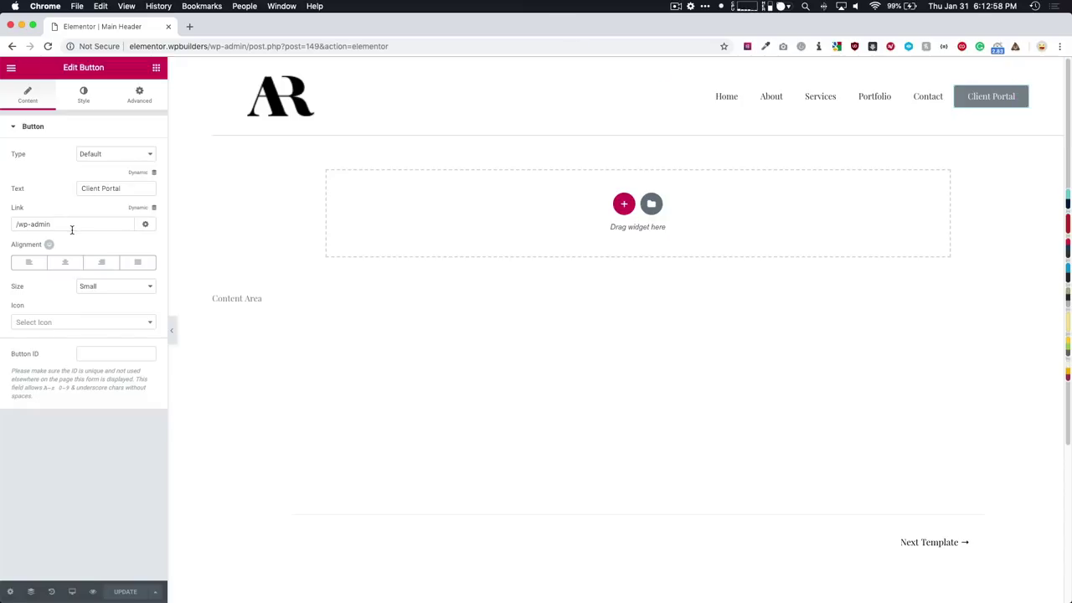
{"action": "left_click_drag", "start_coordinate": [67, 224], "coordinate": [15, 224]}
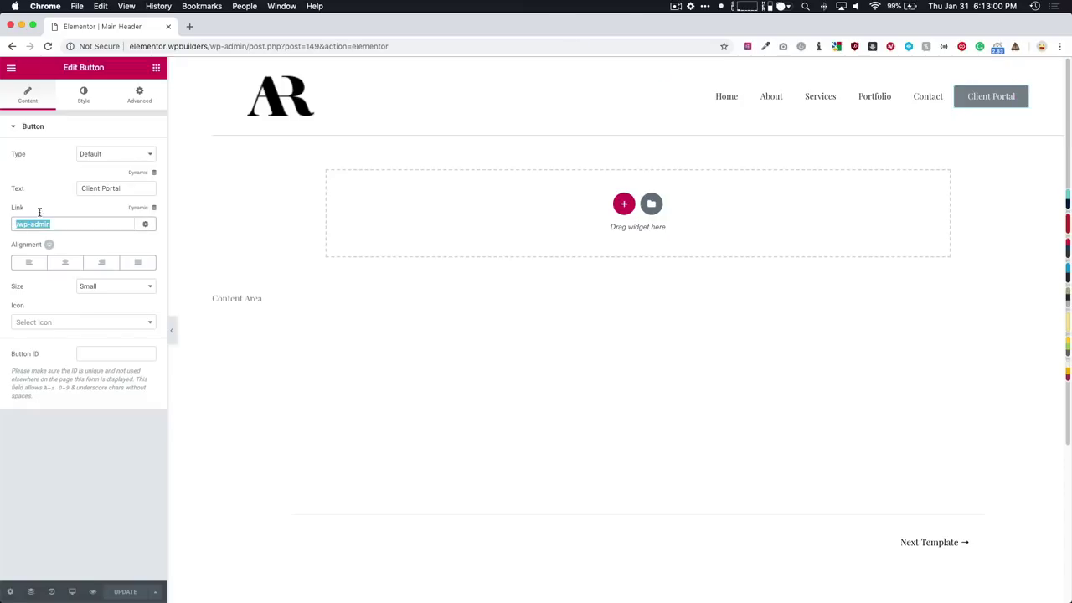
{"action": "left_click", "coordinate": [140, 211]}
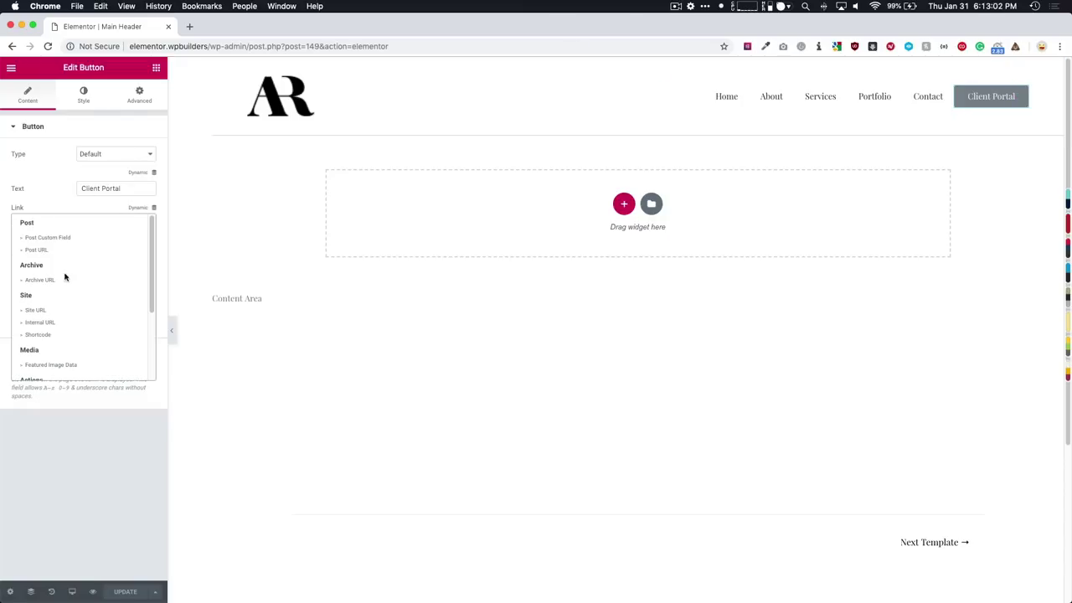
{"action": "scroll", "coordinate": [64, 276], "scroll_direction": "down", "scroll_amount": 3}
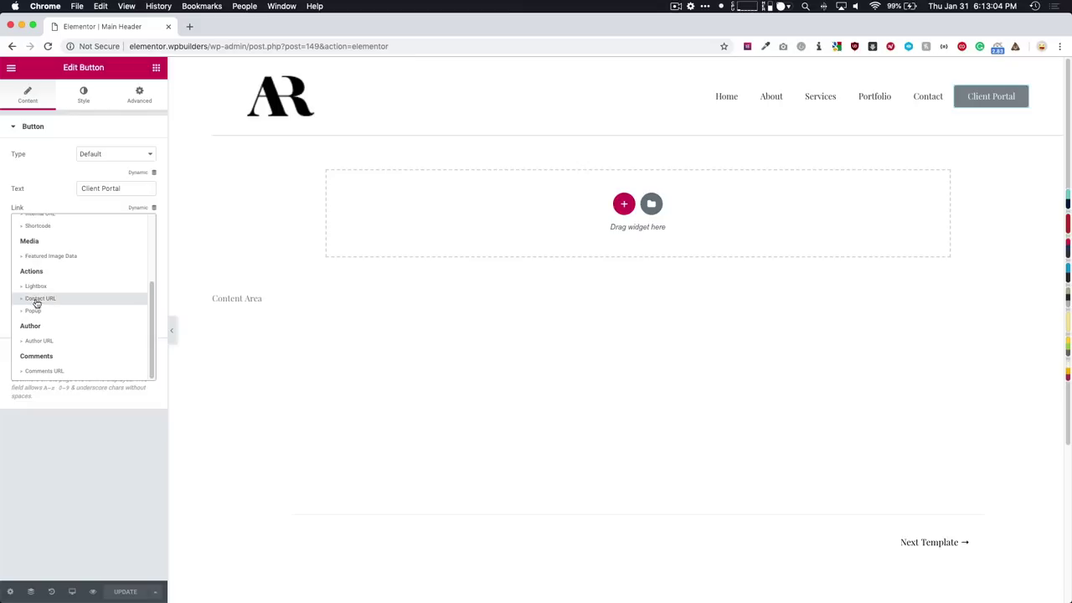
{"action": "left_click", "coordinate": [33, 311]}
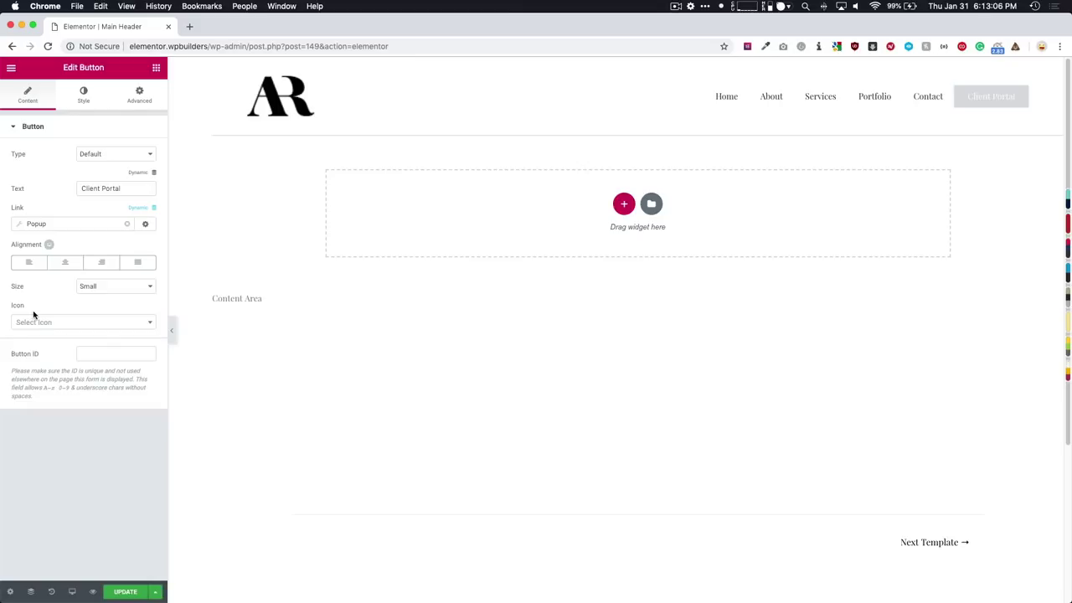
Step: Set the Client Portal button's popup action to Toggle Popup and choose Login Popup as its target
{"action": "left_click", "coordinate": [57, 226]}
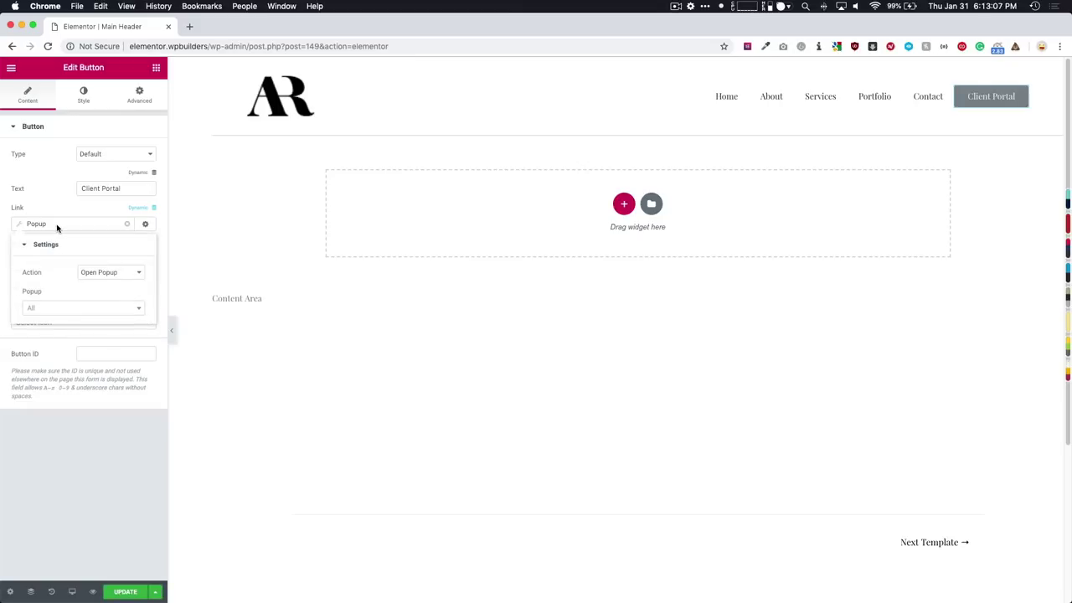
{"action": "left_click", "coordinate": [95, 274]}
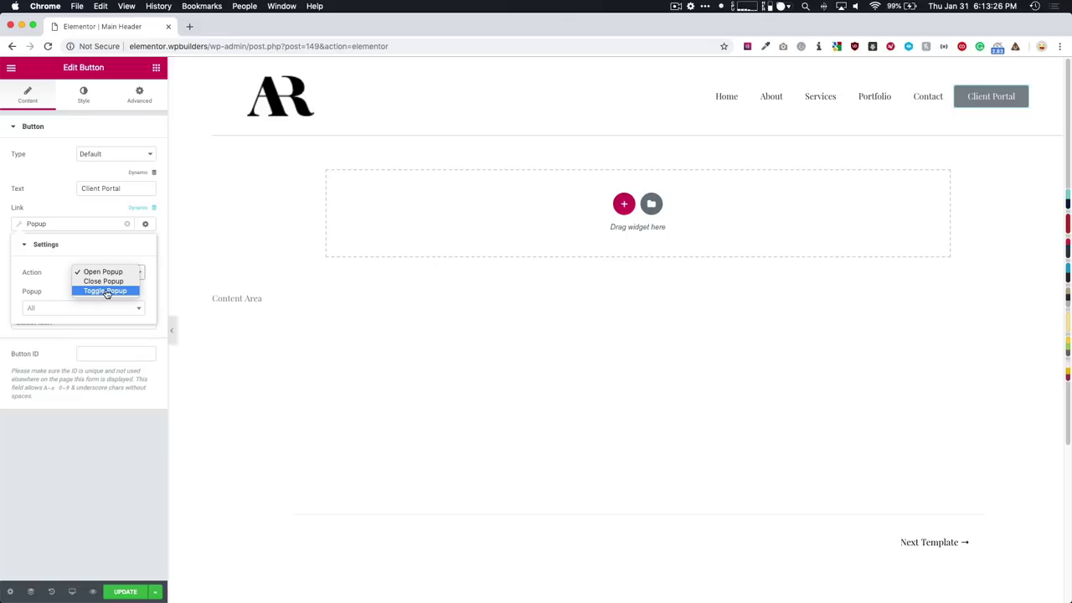
{"action": "left_click", "coordinate": [104, 273]}
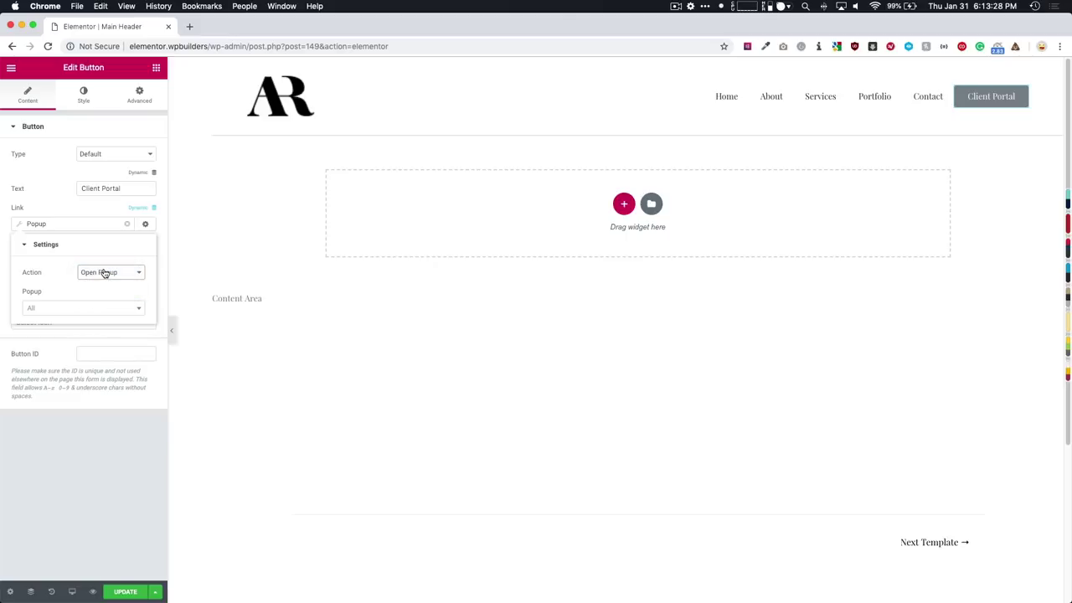
{"action": "left_click", "coordinate": [100, 276]}
{"action": "left_click", "coordinate": [97, 291]}
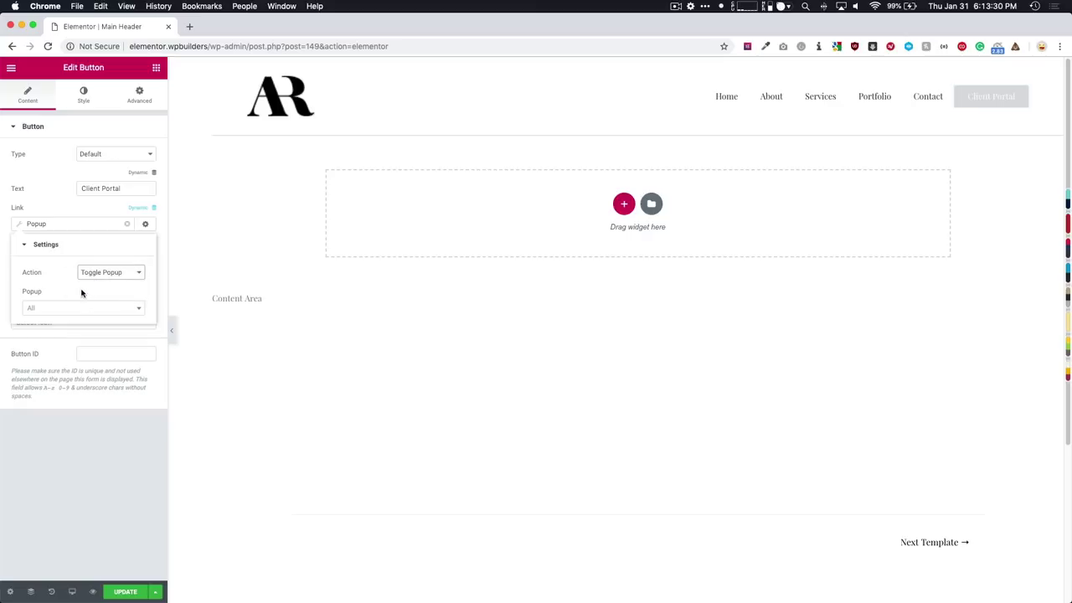
{"action": "left_click", "coordinate": [69, 310]}
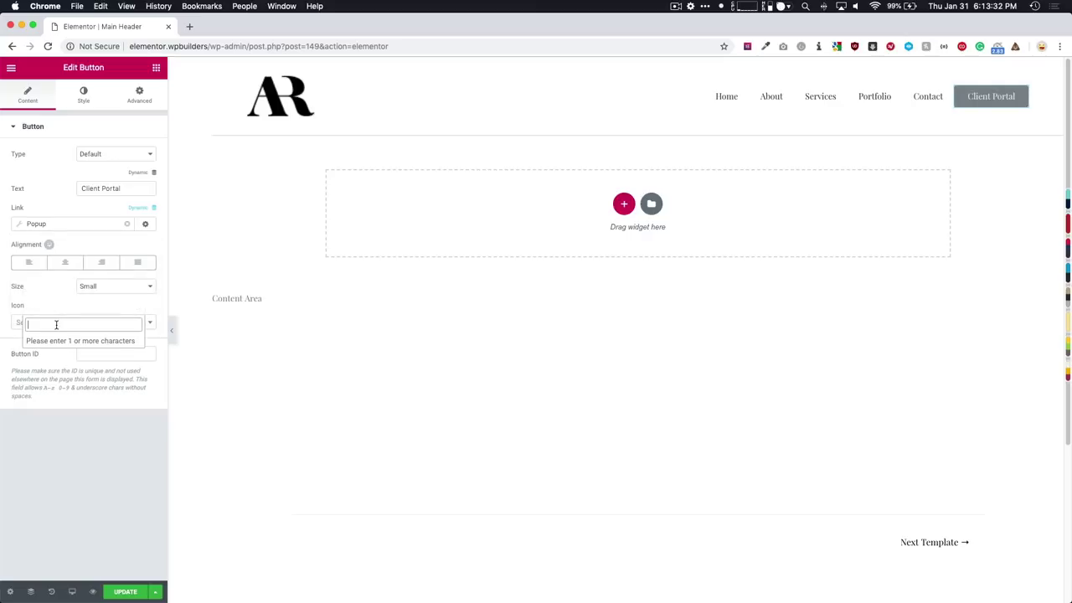
{"action": "type", "text": "log"}
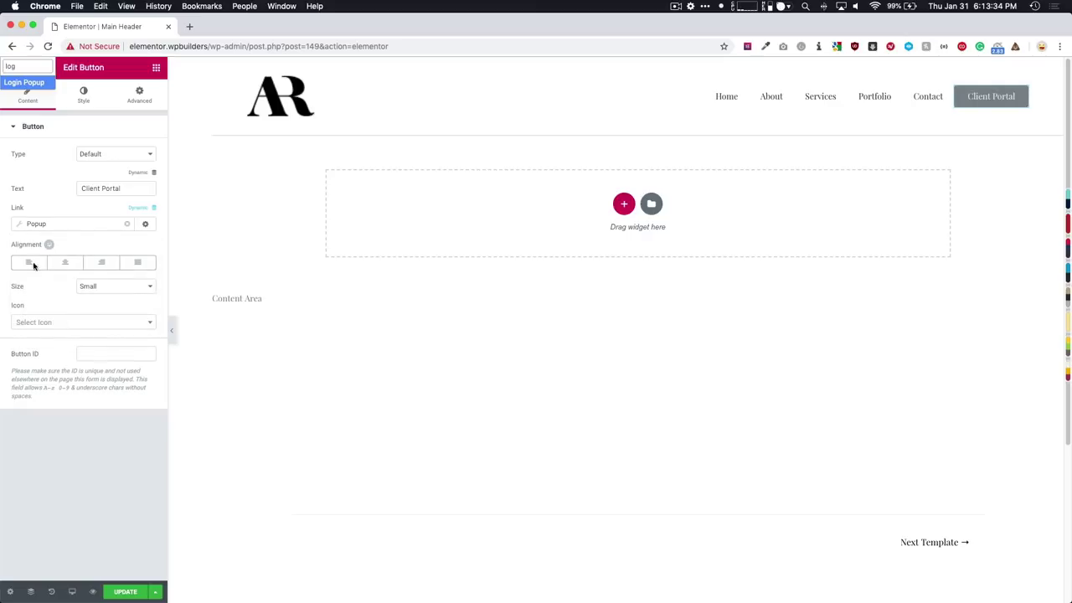
{"action": "left_click", "coordinate": [25, 83]}
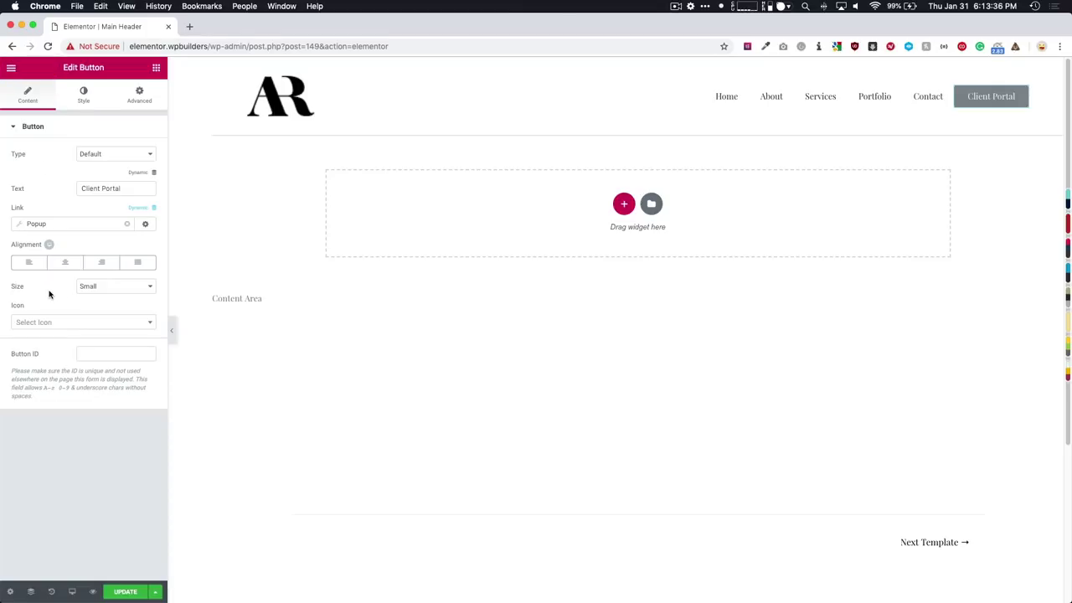
Step: Update the Main Header template and leave the editor for the site's home page
{"action": "left_click", "coordinate": [139, 591]}
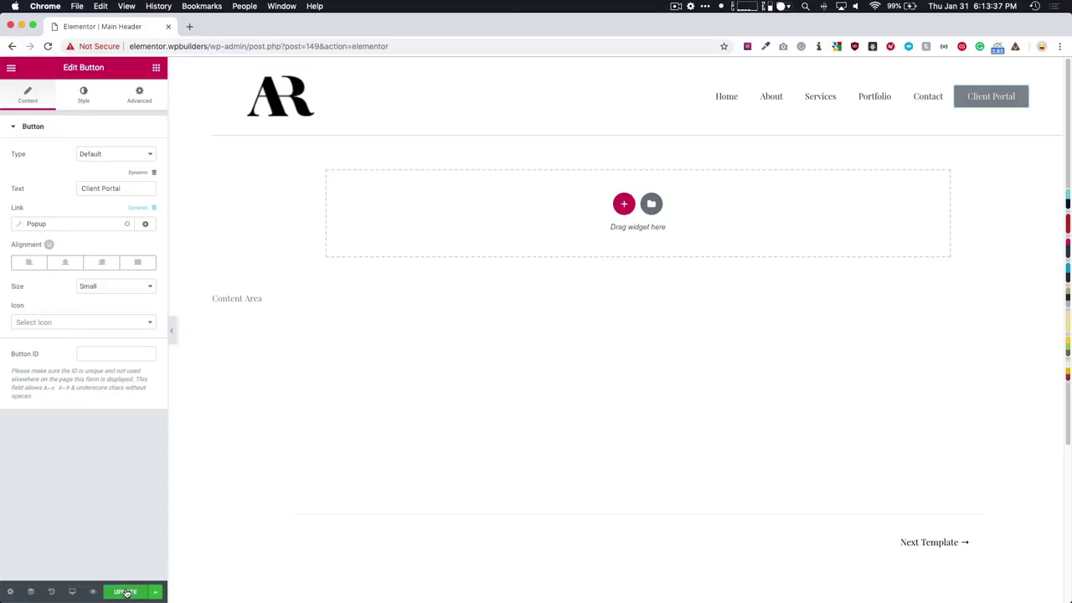
{"action": "left_click", "coordinate": [10, 68]}
{"action": "left_click", "coordinate": [51, 359]}
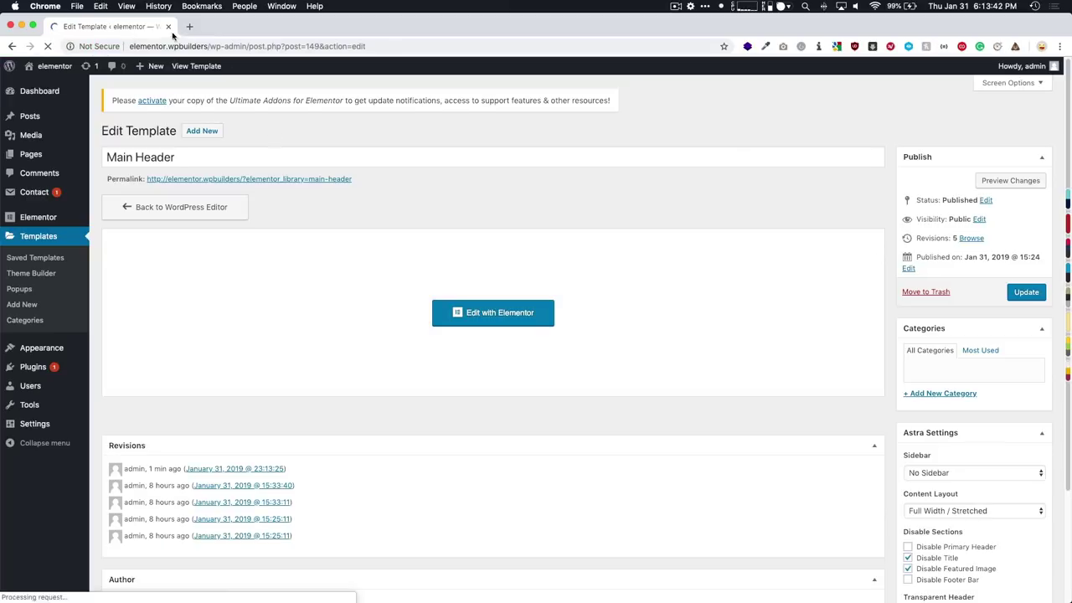
{"action": "left_click", "coordinate": [48, 85]}
Step: Load the site's home page in an incognito window and open the login popup from the Client Portal button
{"action": "left_click", "coordinate": [201, 46]}
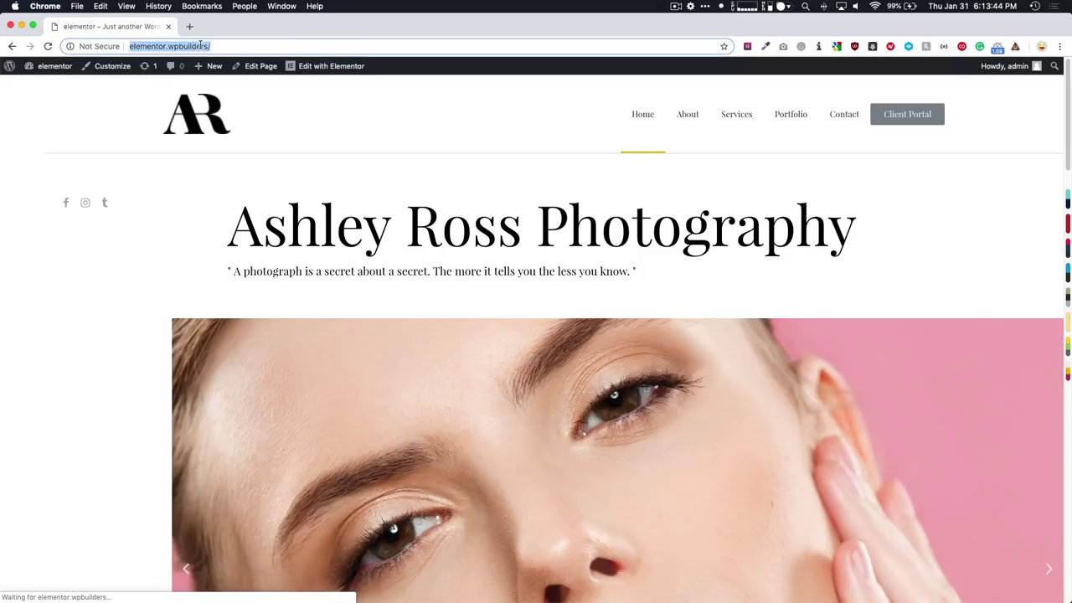
{"action": "key", "text": "super+c"}
{"action": "key", "text": "super+shift+n"}
{"action": "key", "text": "super+v"}
{"action": "key", "text": "Return"}
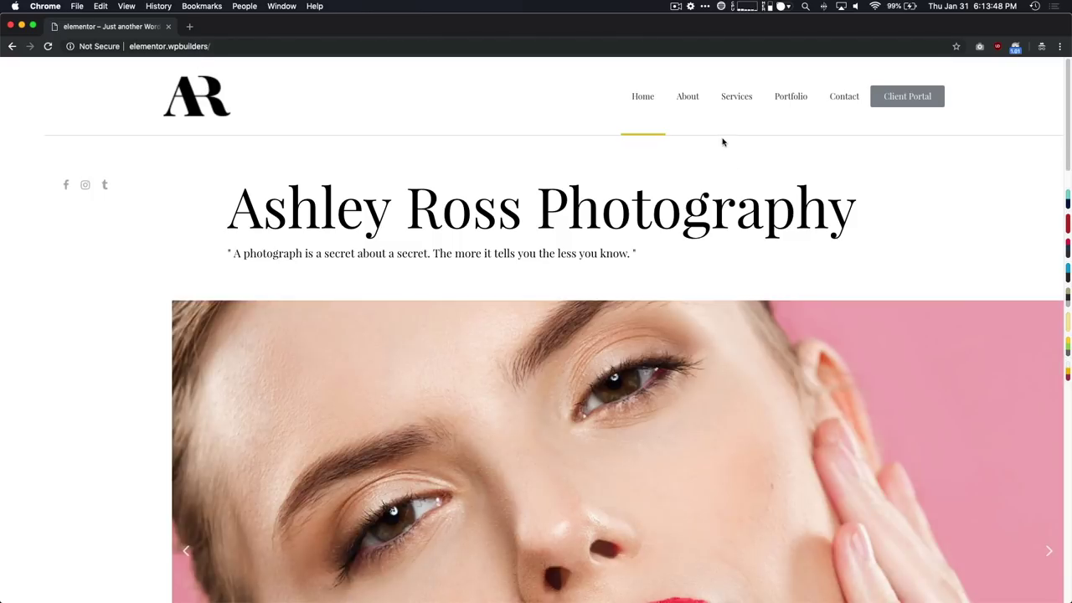
{"action": "left_click", "coordinate": [913, 97]}
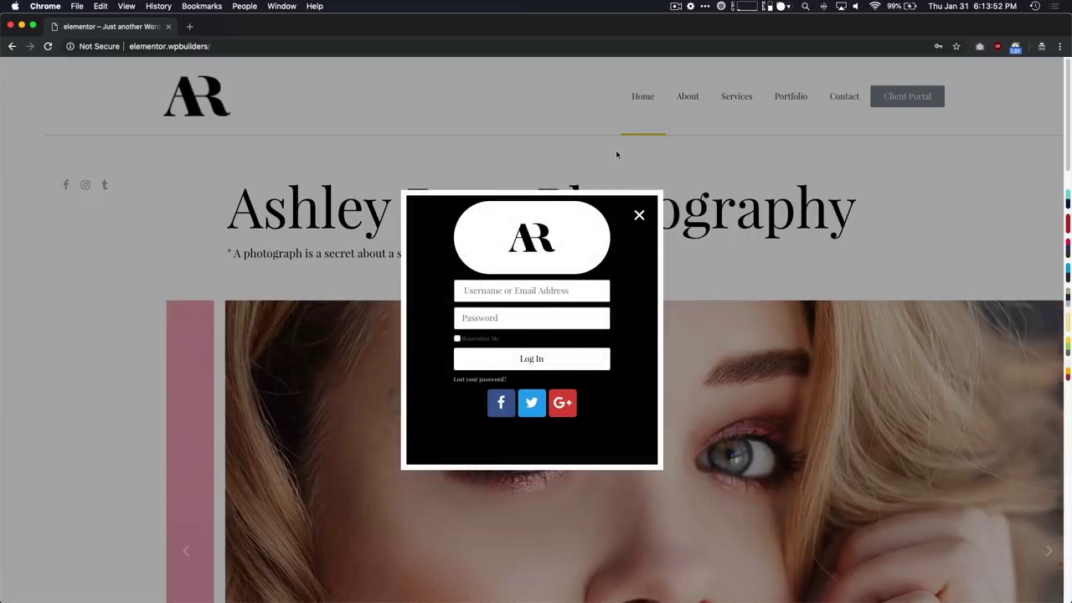
Step: Log in through the popup by entering the username and the account password
{"action": "left_click", "coordinate": [496, 290]}
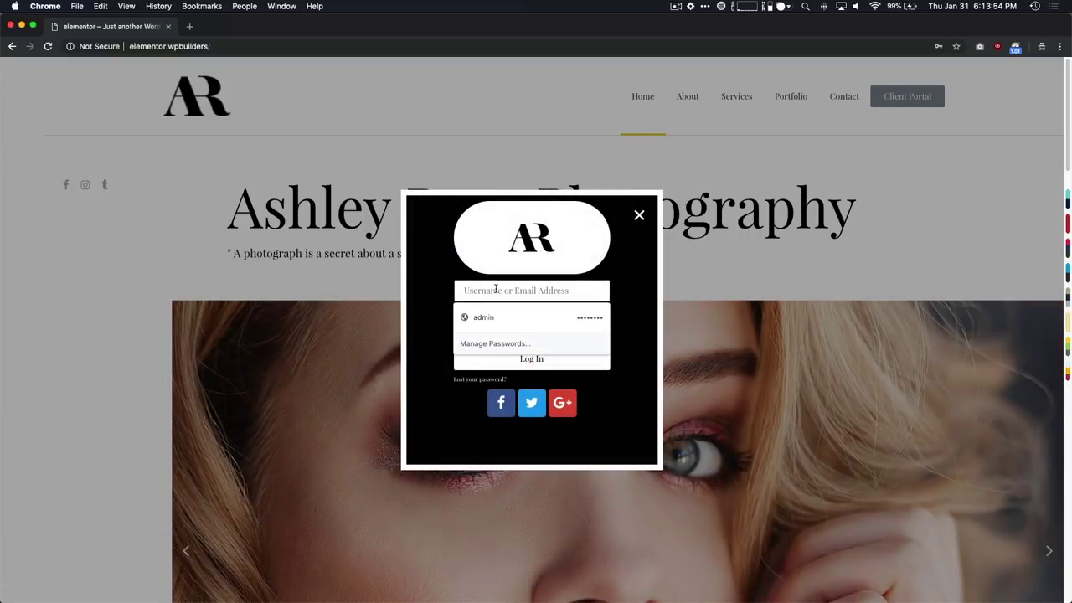
{"action": "type", "text": "admin"}
{"action": "key", "text": "Tab"}
{"action": "type", "text": "••"}
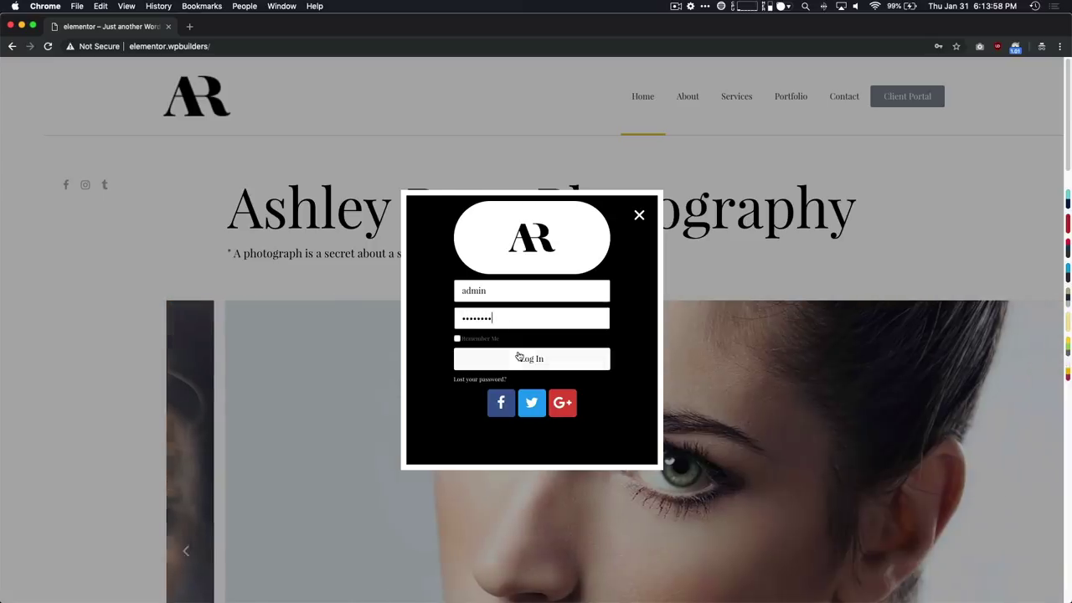
{"action": "left_click", "coordinate": [511, 358]}
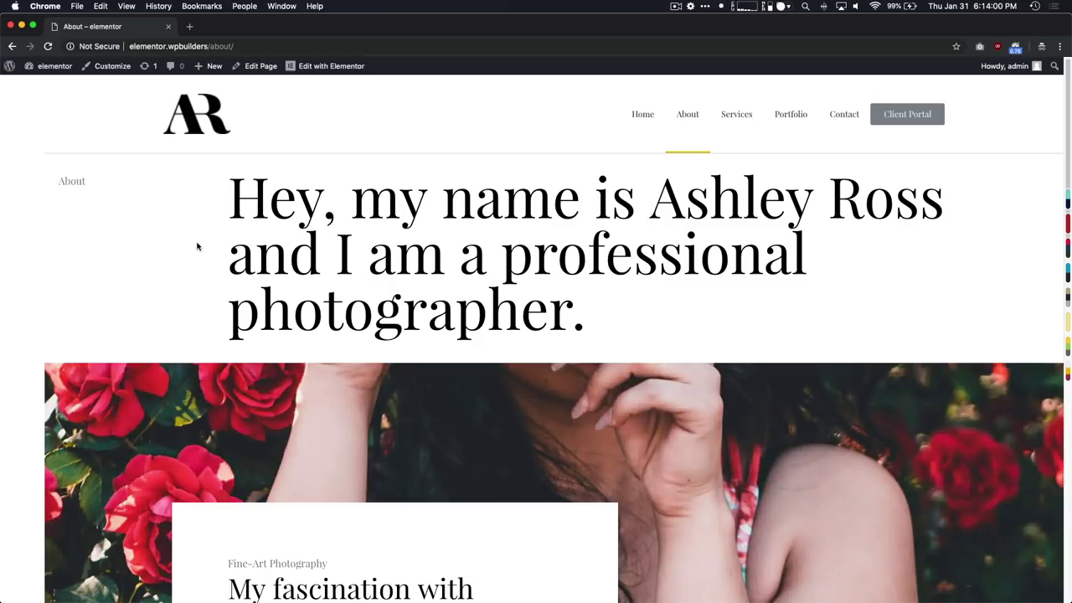
Step: Examine the address and content of the page reached after logging in
{"action": "left_click_drag", "start_coordinate": [209, 46], "coordinate": [231, 46]}
{"action": "left_click", "coordinate": [474, 118]}
{"action": "scroll", "coordinate": [459, 115], "scroll_direction": "down", "scroll_amount": 1}
{"action": "scroll", "coordinate": [452, 115], "scroll_direction": "up", "scroll_amount": 1}
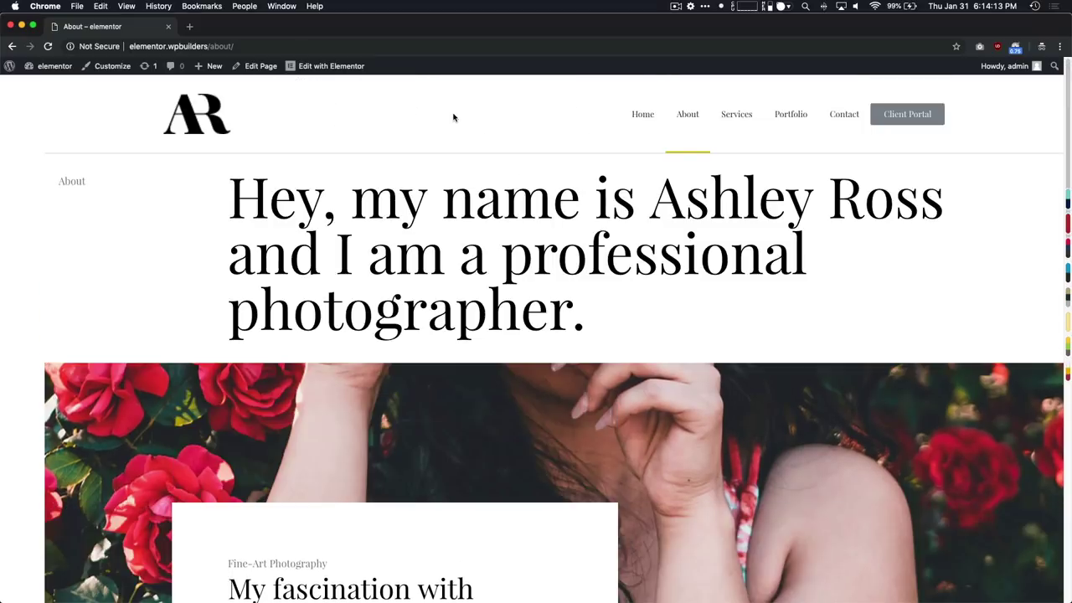
Step: Open the Client Portal popup while logged in, close it, and return to the home page in the regular window
{"action": "left_click", "coordinate": [902, 115]}
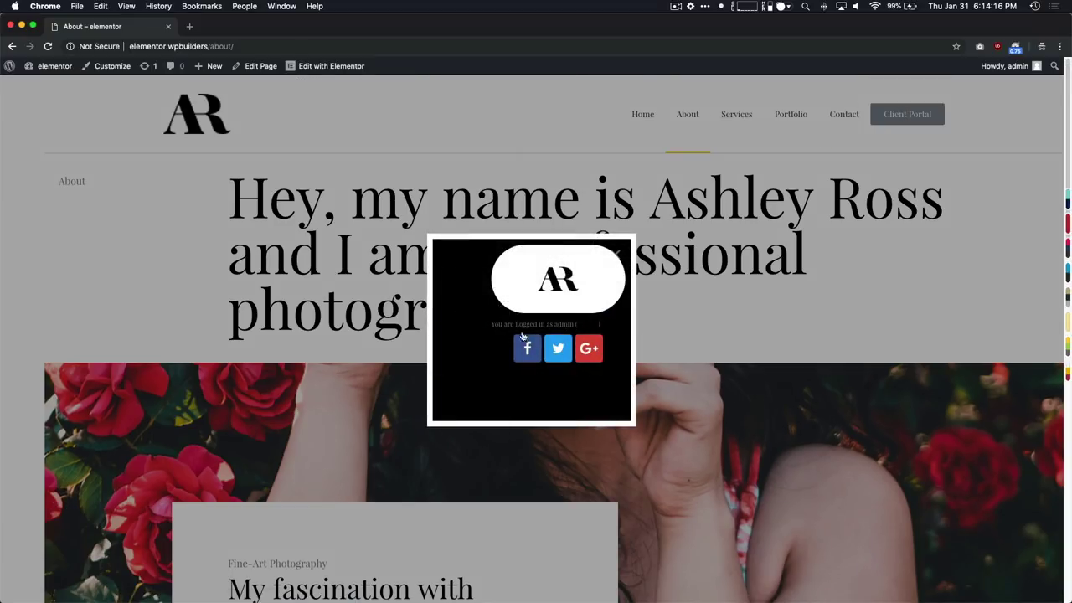
{"action": "left_click", "coordinate": [617, 255]}
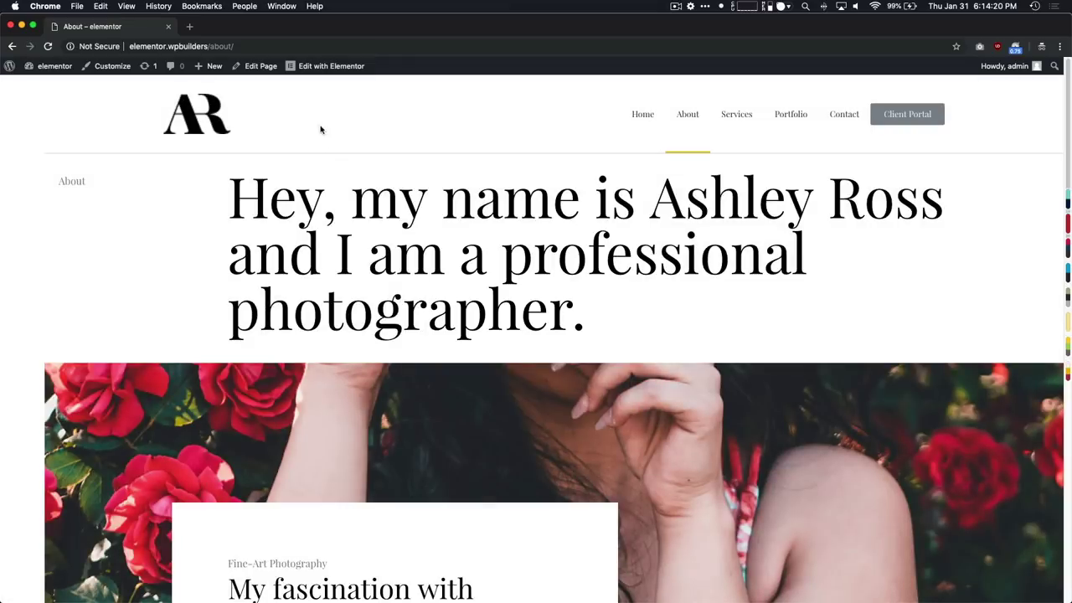
{"action": "left_click", "coordinate": [12, 46]}
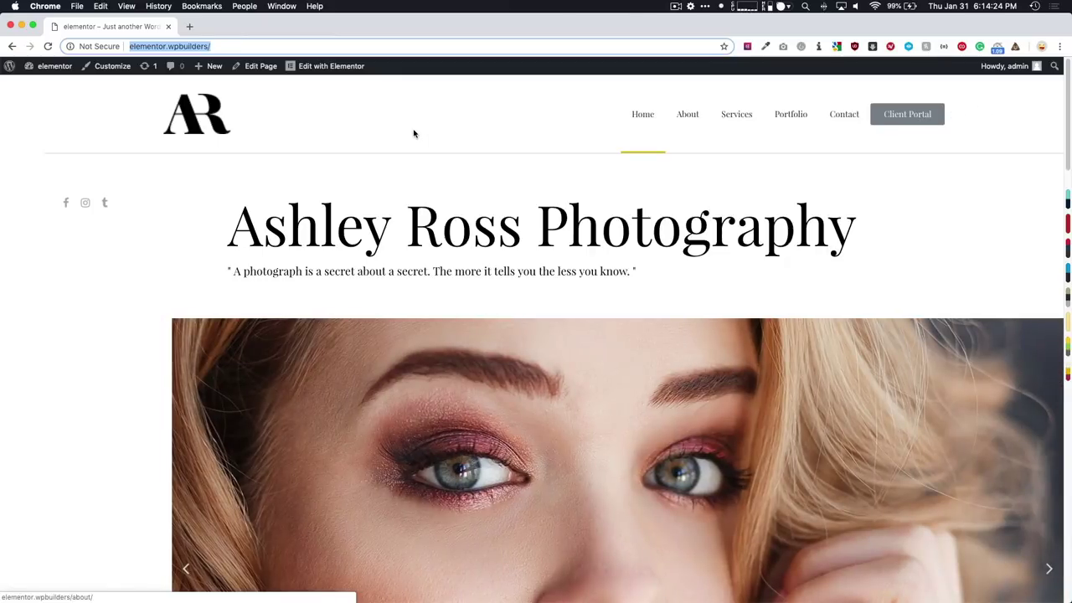
{"action": "left_click", "coordinate": [413, 134]}
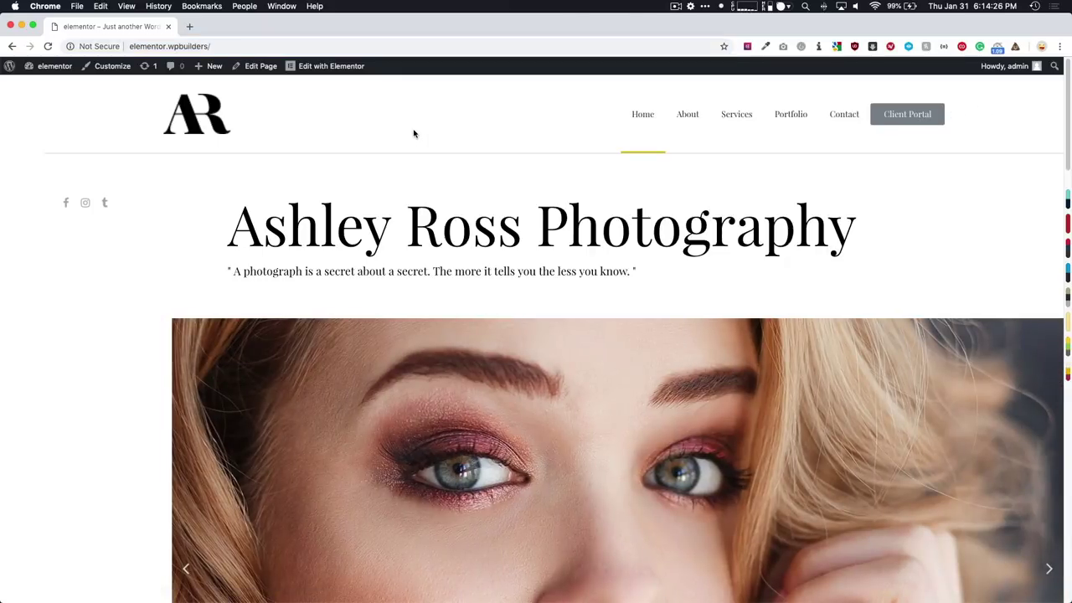